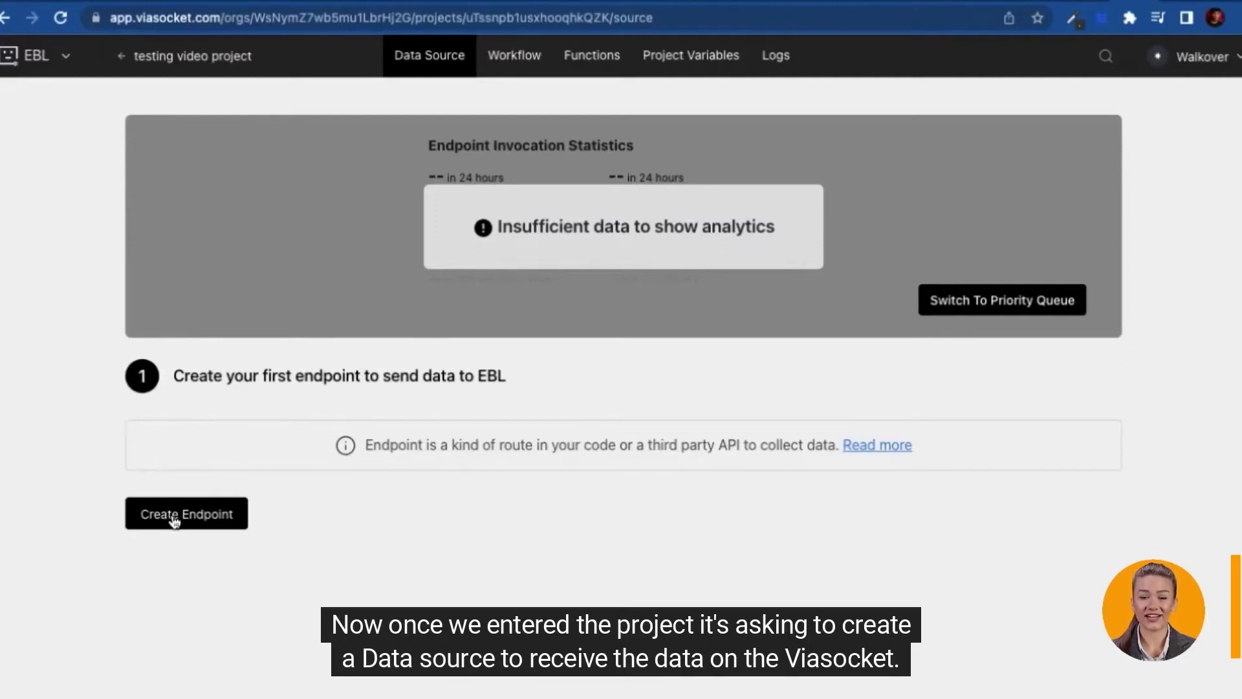
# Step: Create a new endpoint named 'msg91 signup form'
pyautogui.click(174, 518)
pyautogui.write('msg91')
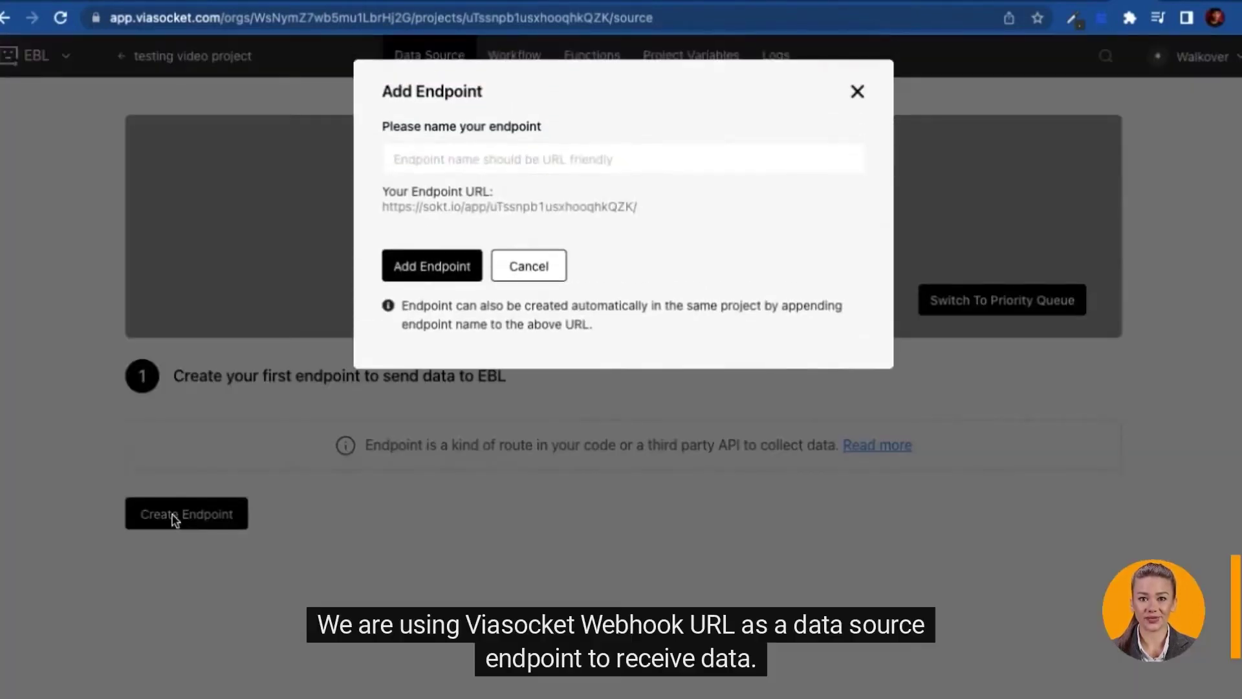
pyautogui.write(' signup form')
pyautogui.click(432, 265)
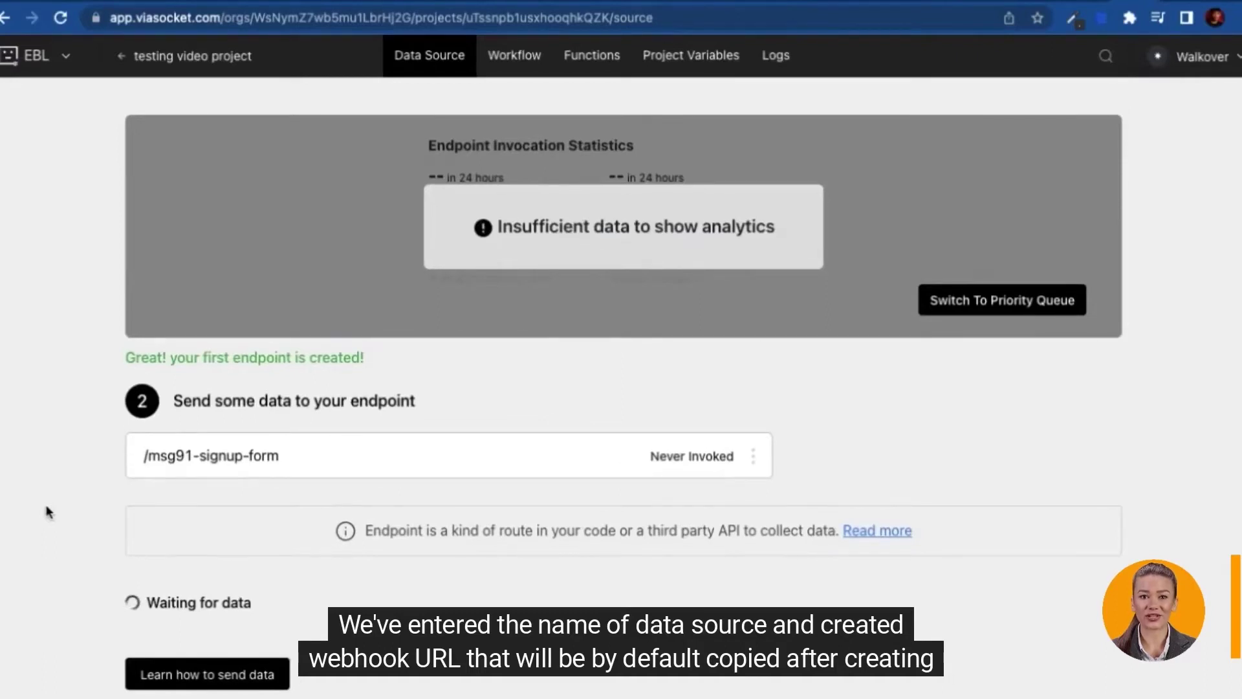
# Step: Copy the endpoint's webhook link and paste it into a new browser tab
pyautogui.click(191, 470)
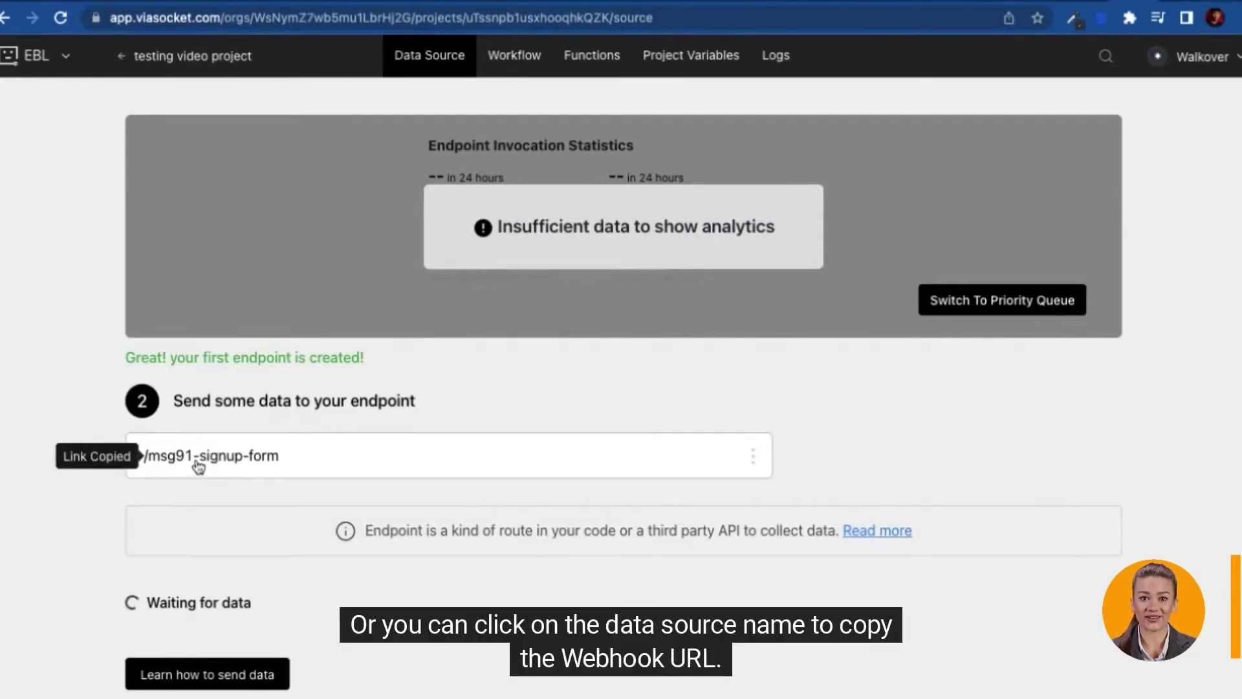
pyautogui.click(1147, 2)
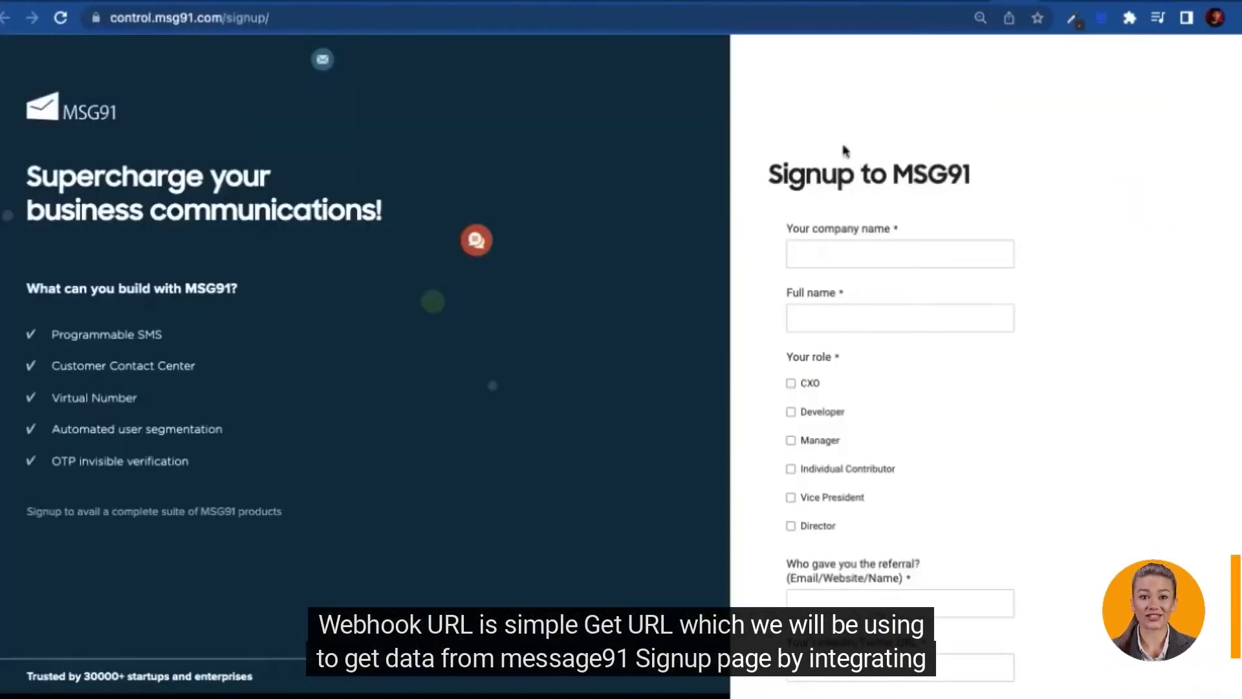
# Step: Scroll through the MSG91 signup form to review its company, name, role, mobile and industry fields
pyautogui.scroll(-5, 840, 396)
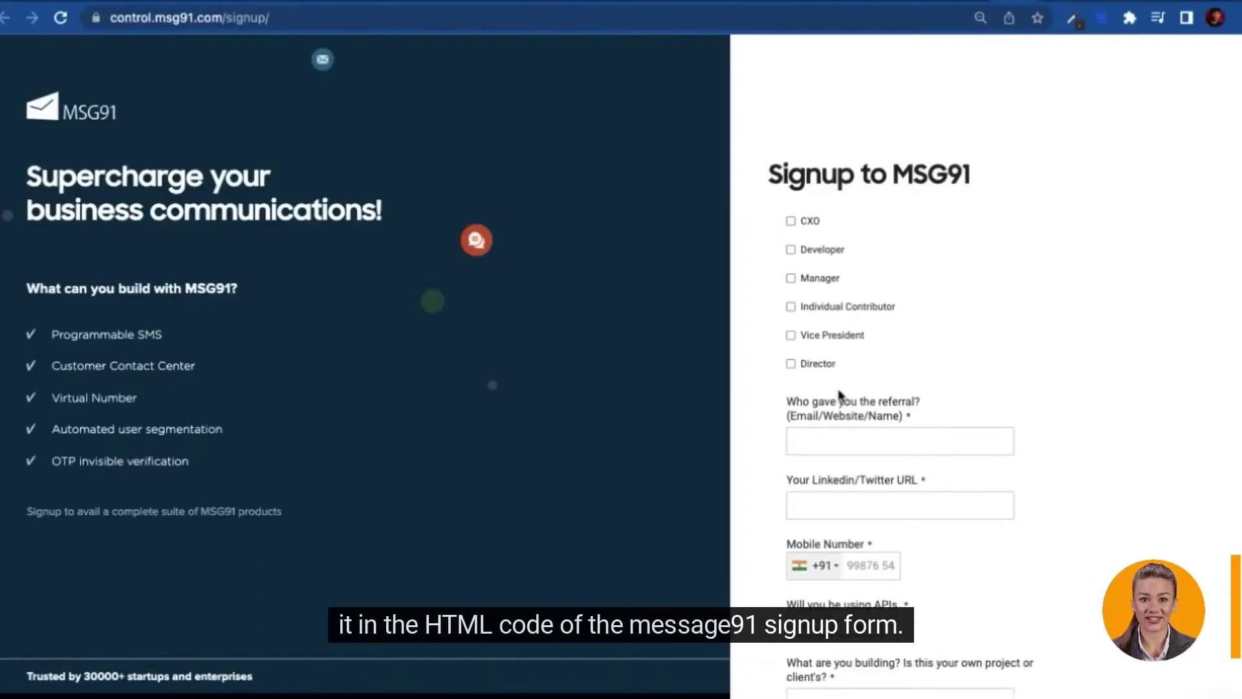
pyautogui.scroll(-6, 839, 394)
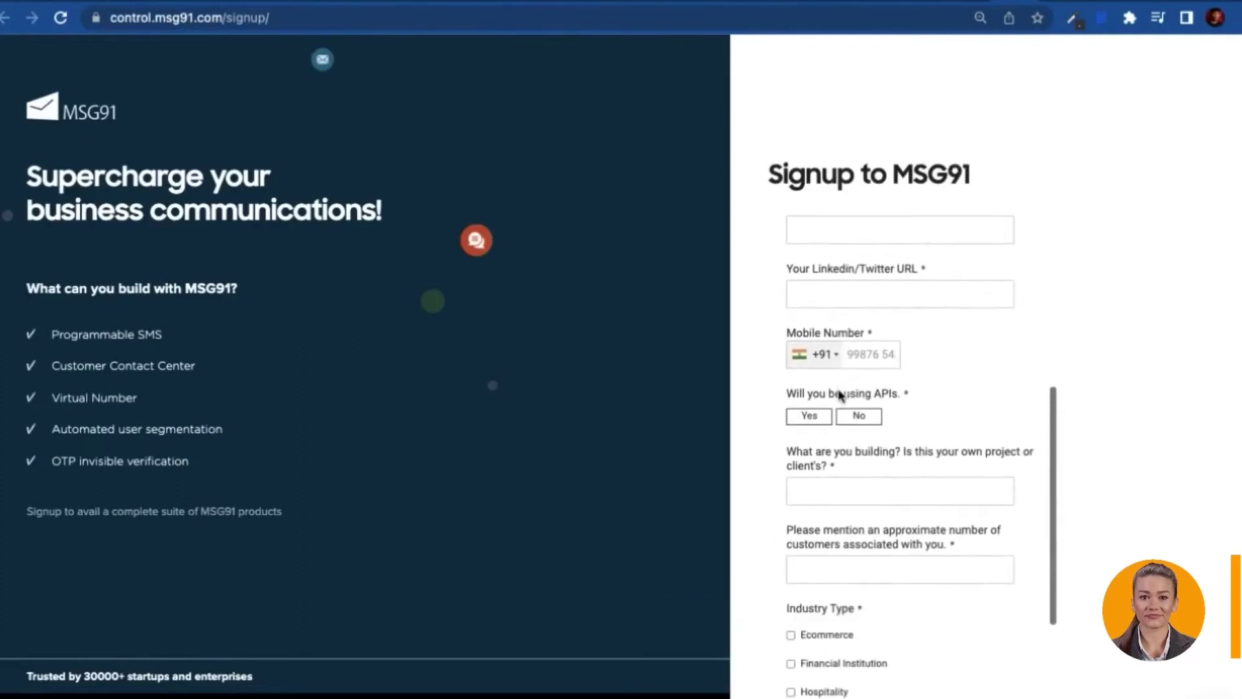
pyautogui.scroll(-7, 840, 396)
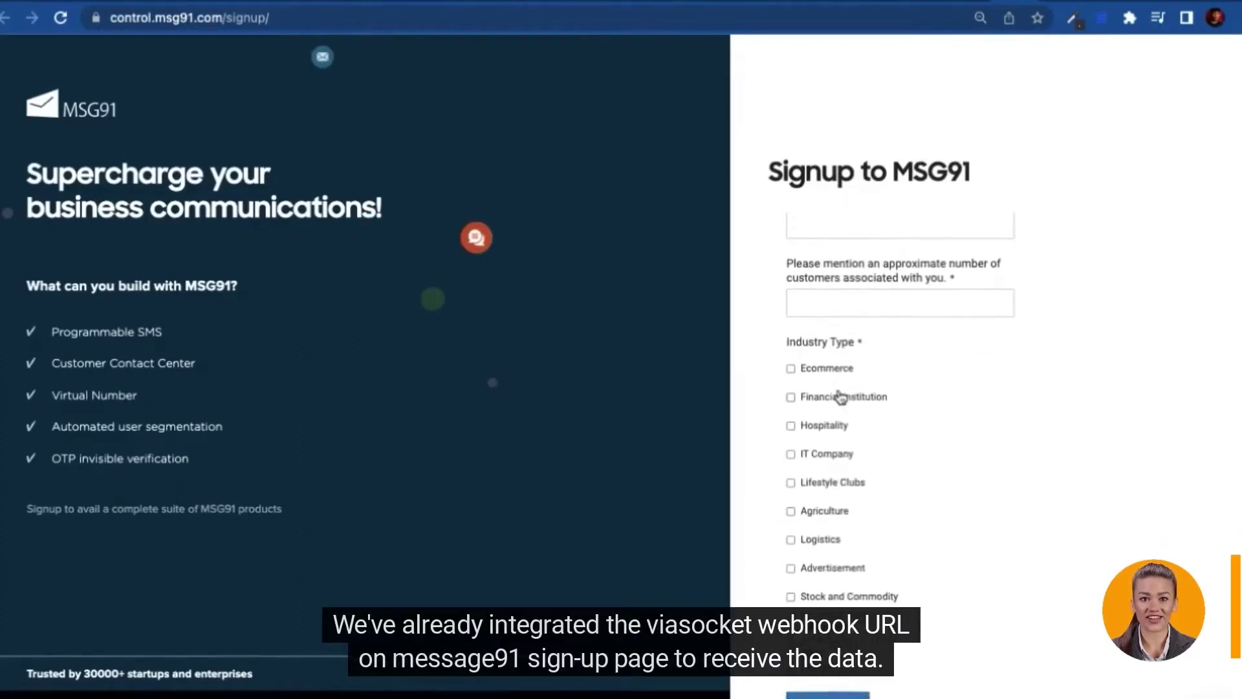
pyautogui.scroll(15, 870, 396)
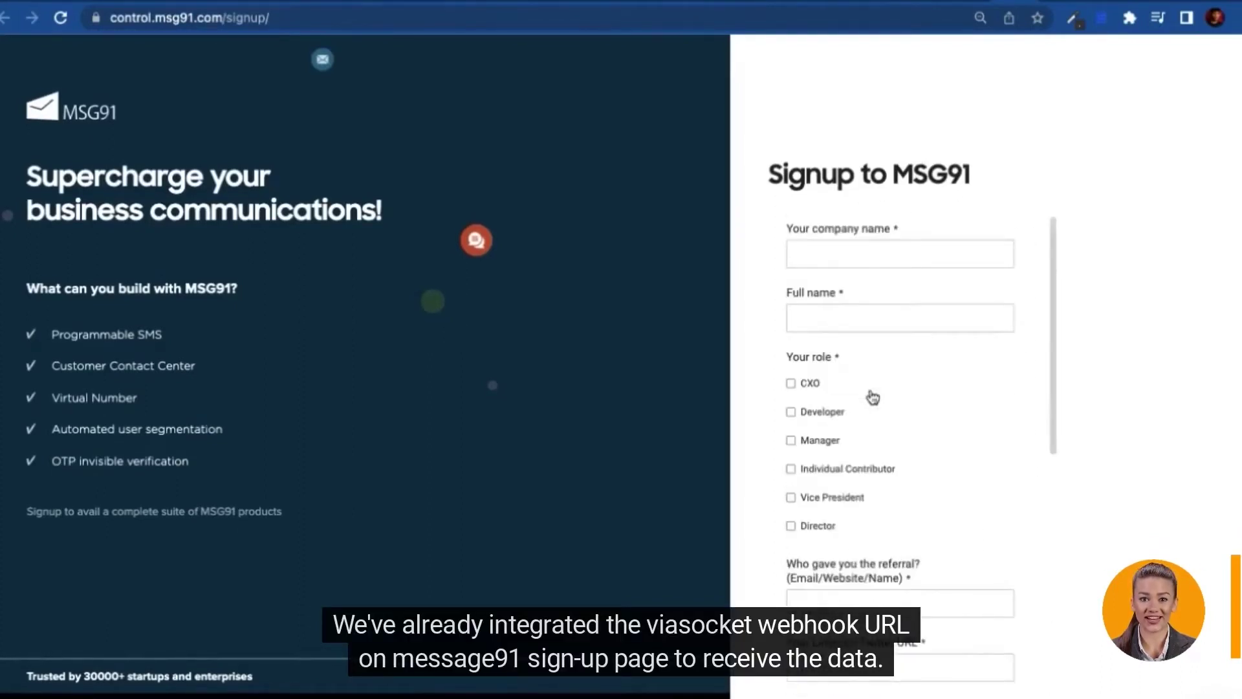
pyautogui.scroll(-1, 870, 396)
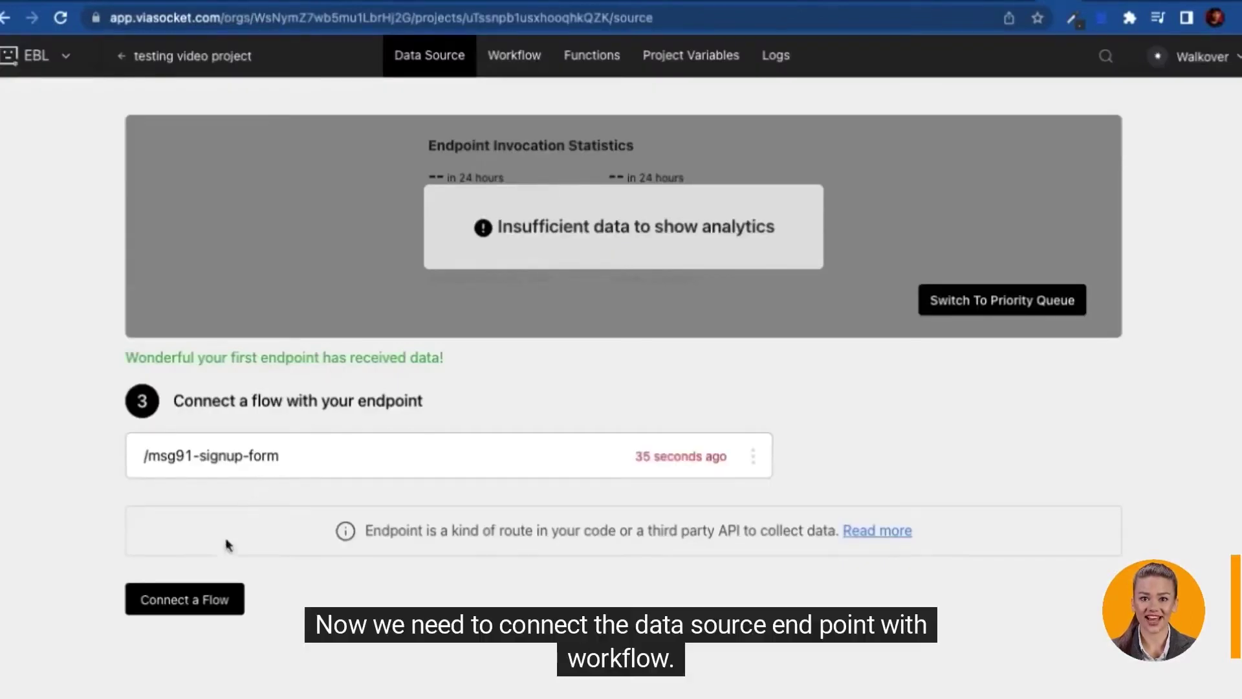
# Step: Create a workflow named 'msg91 singup flow', replacing the mistaken 'testing' name, then return to Data Source
pyautogui.click(532, 65)
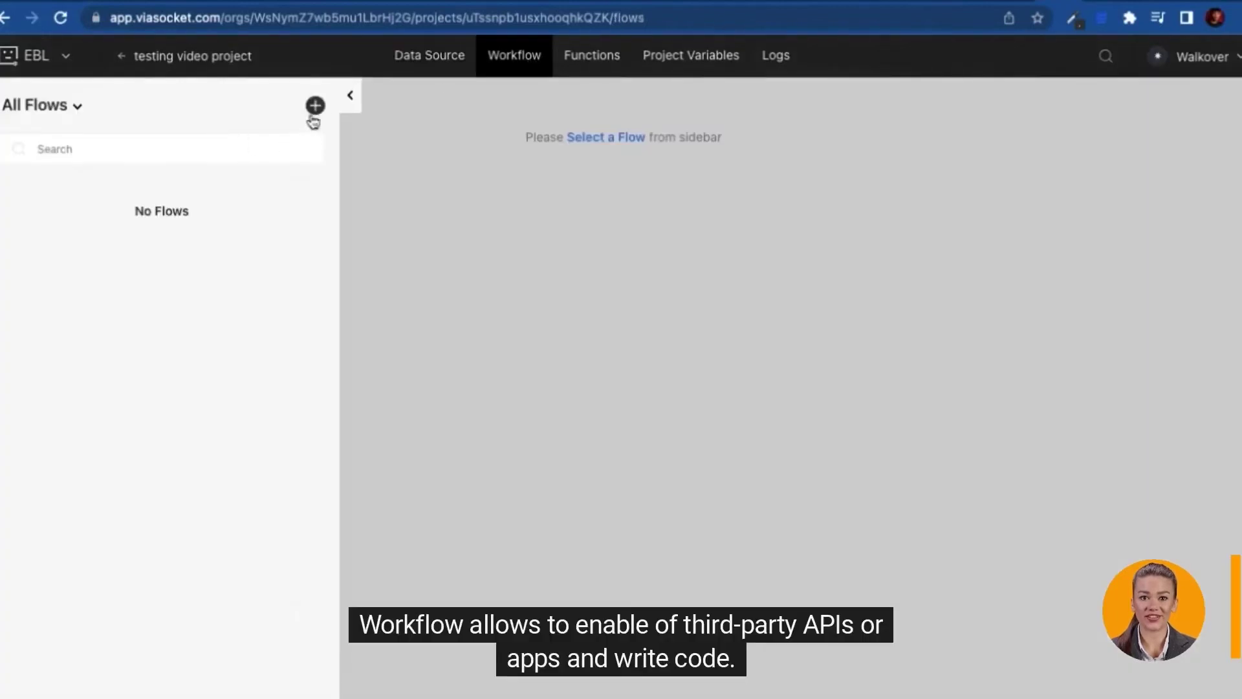
pyautogui.click(312, 115)
pyautogui.click(445, 156)
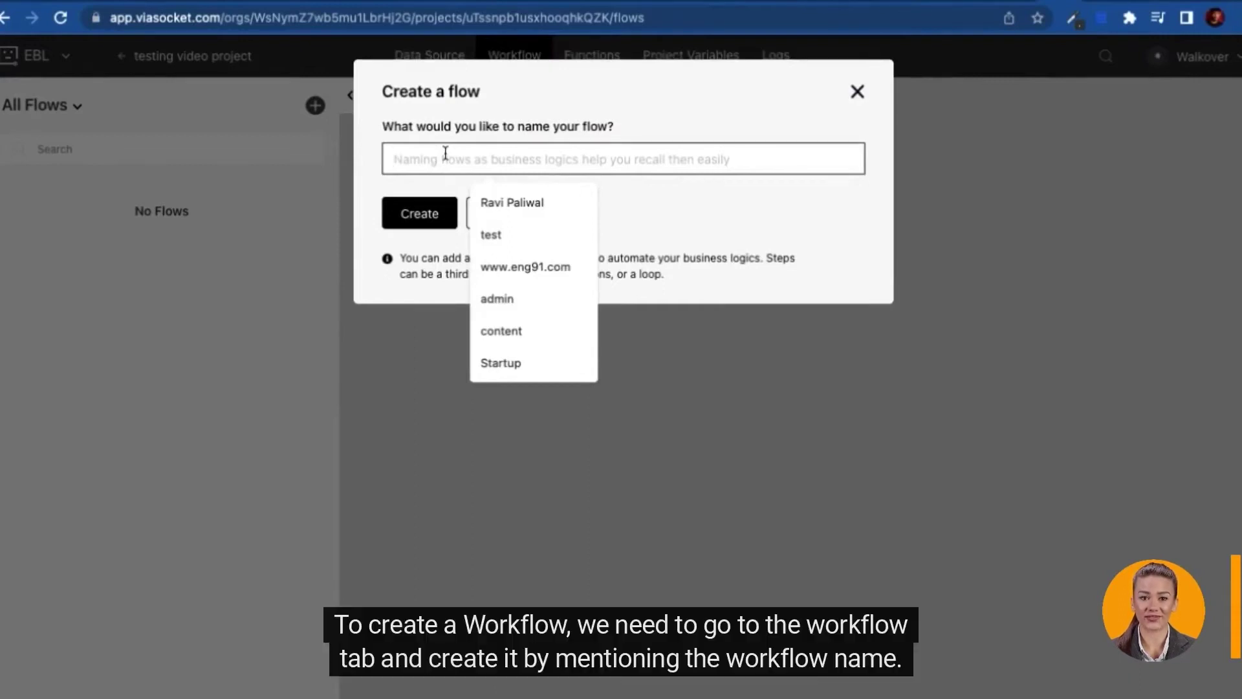
pyautogui.write('testi')
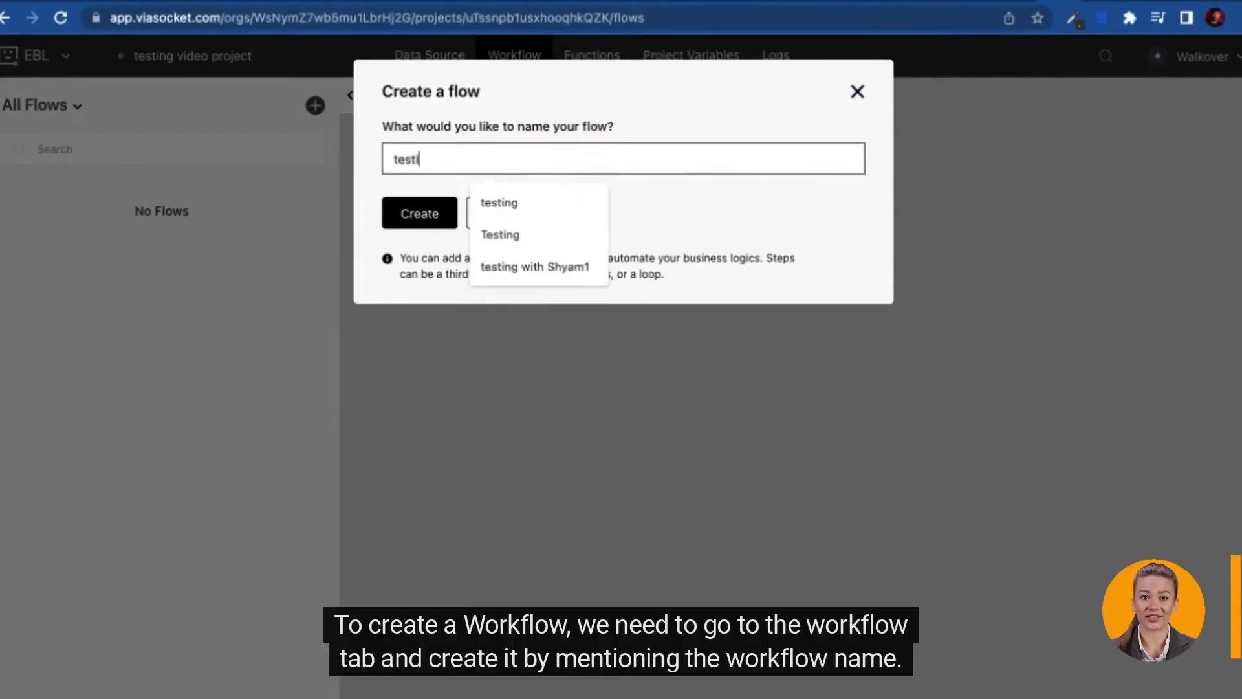
pyautogui.write('ng')
pyautogui.hotkey('ctrl', 'a')
pyautogui.press('BackSpace')
pyautogui.write('msg91')
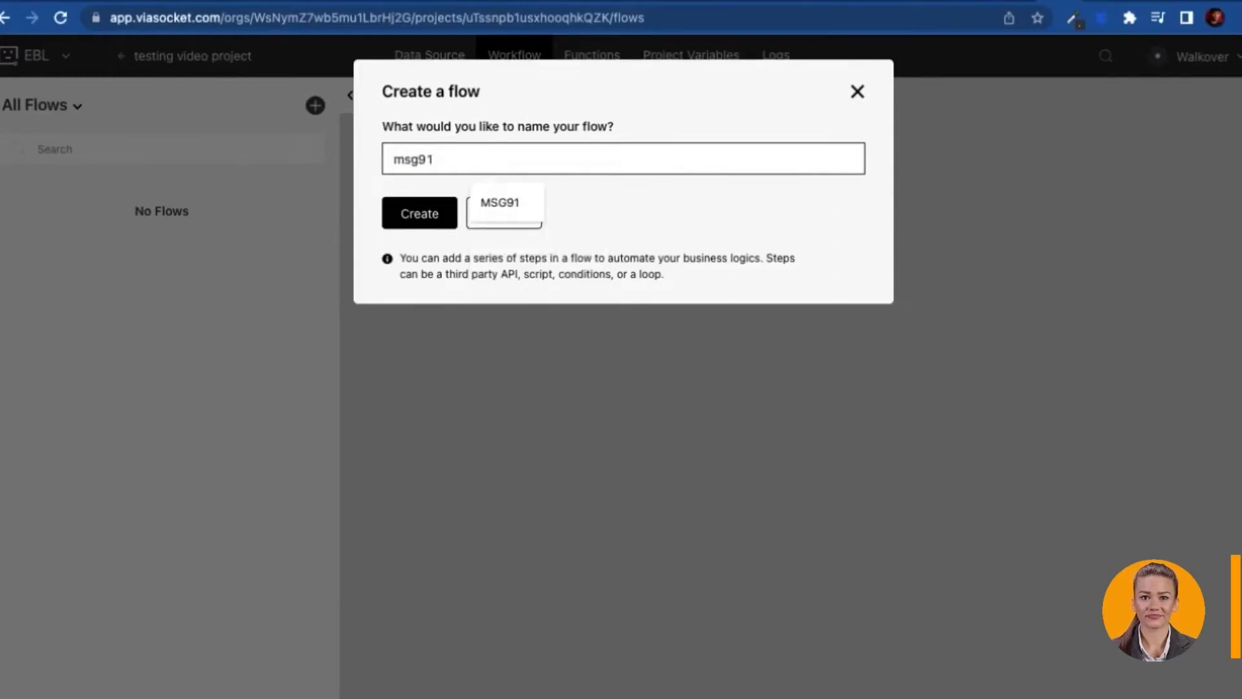
pyautogui.write(' si')
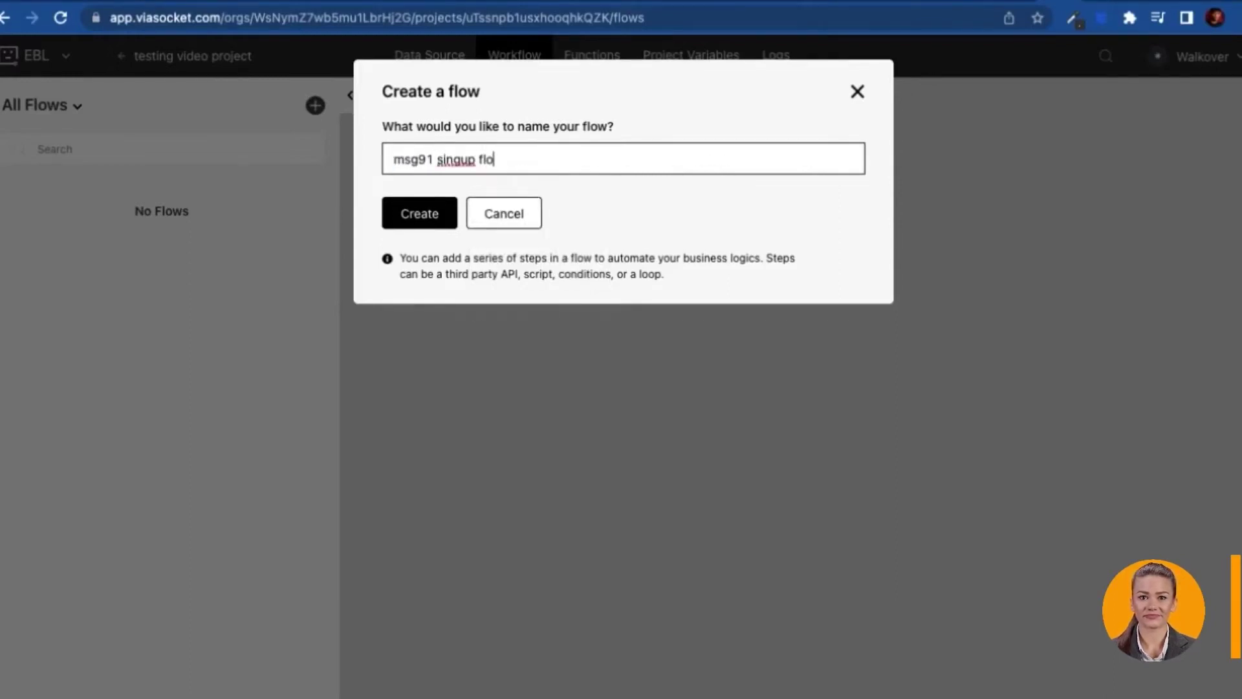
pyautogui.write('ngup flow')
pyautogui.click(406, 212)
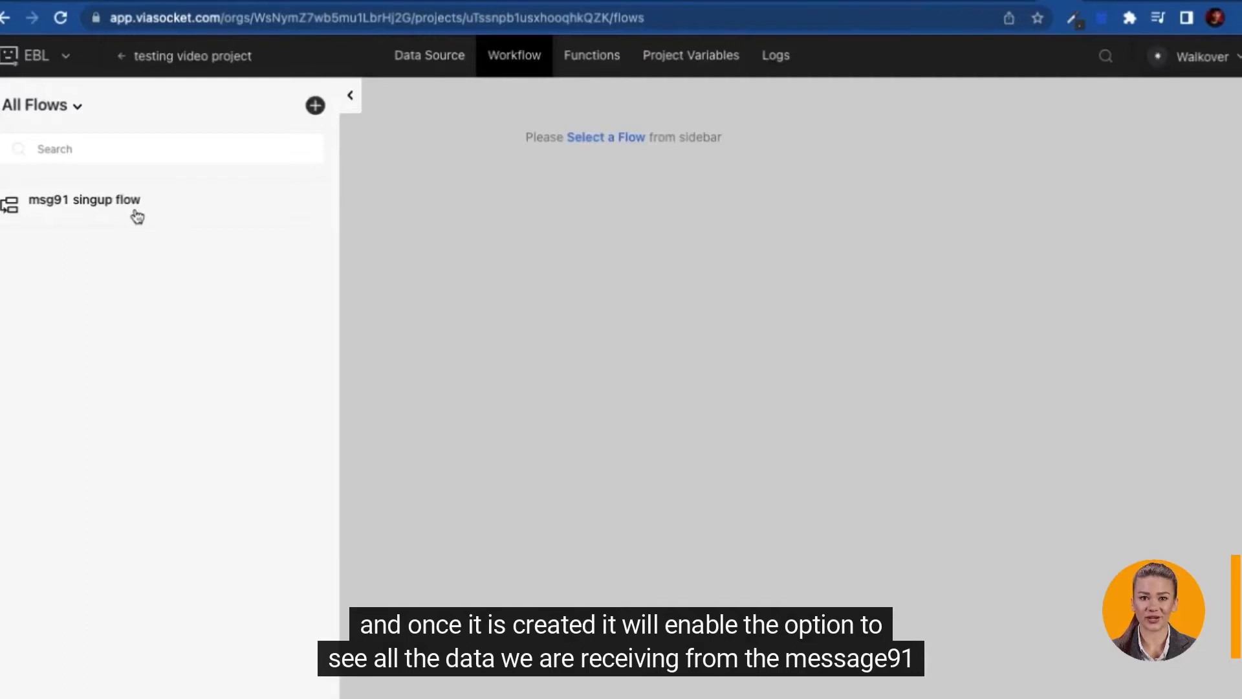
pyautogui.click(137, 217)
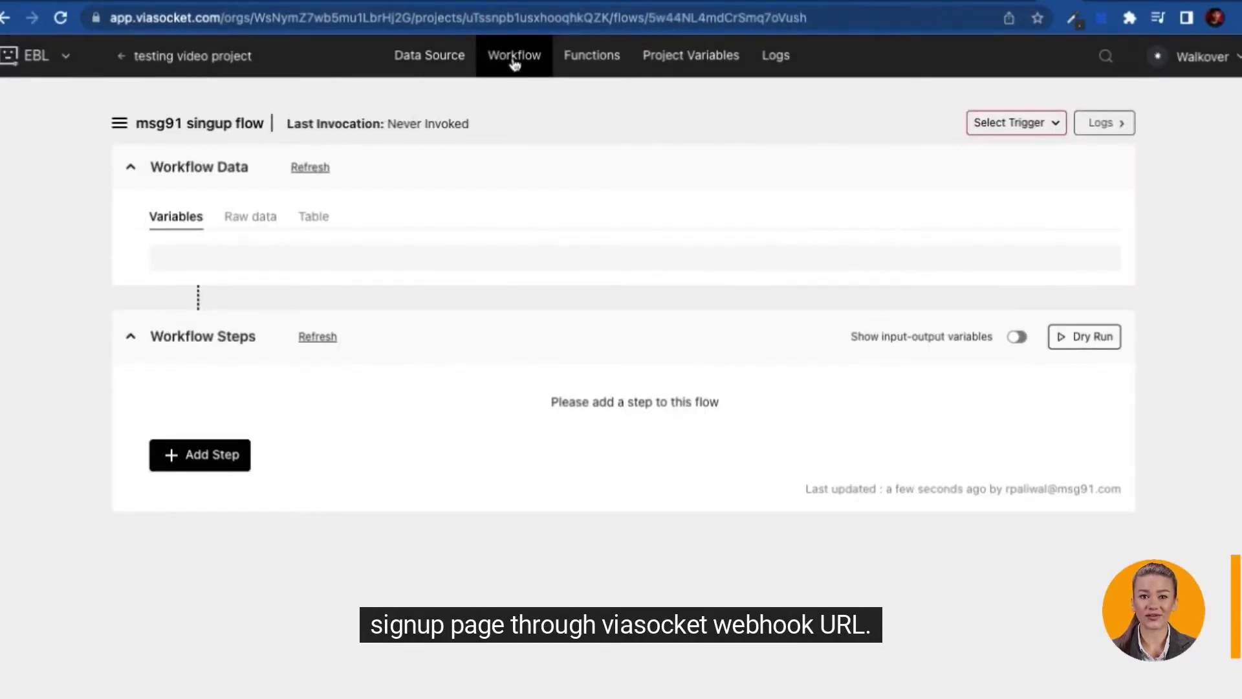
pyautogui.click(422, 57)
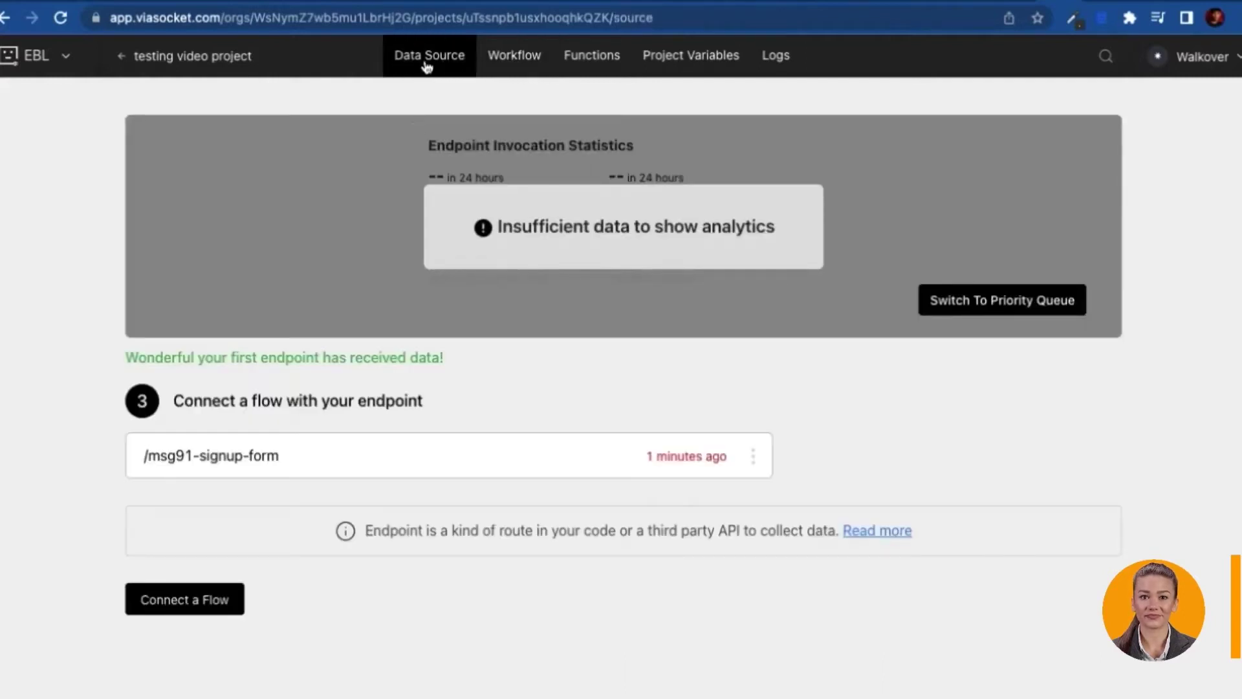
# Step: Link the /msg91-signup-form endpoint to 'msg91 singup flow' via Connect a Flow
pyautogui.click(204, 608)
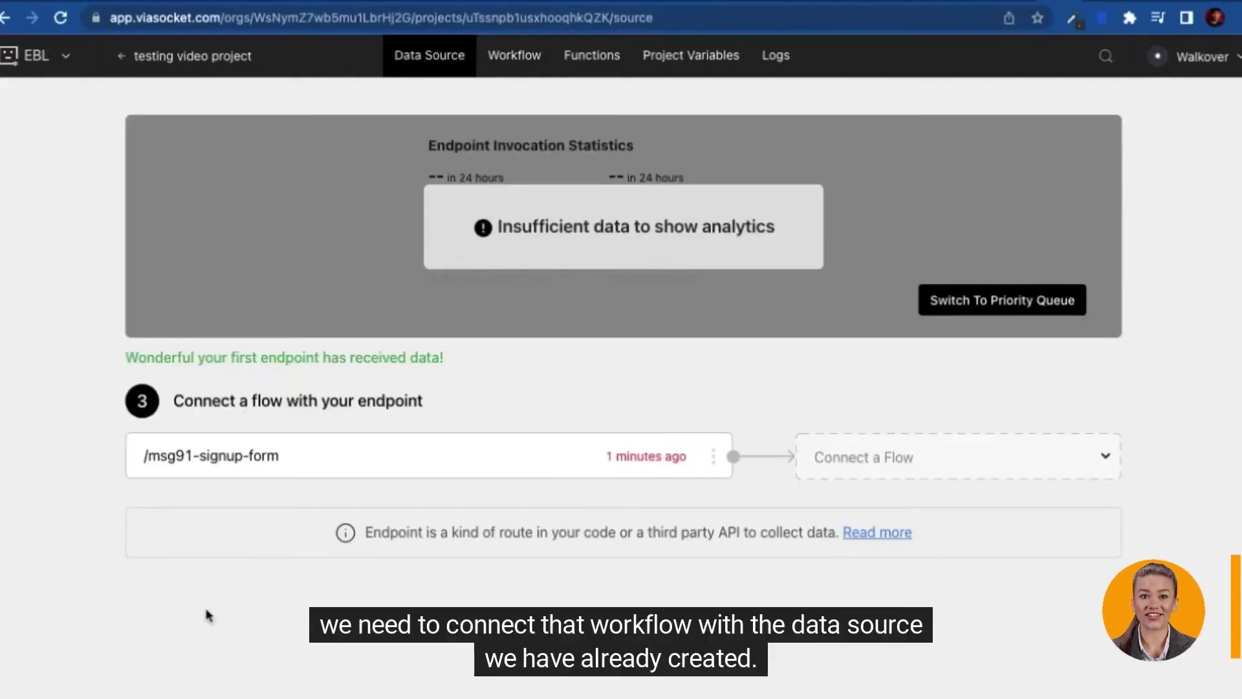
pyautogui.click(1000, 463)
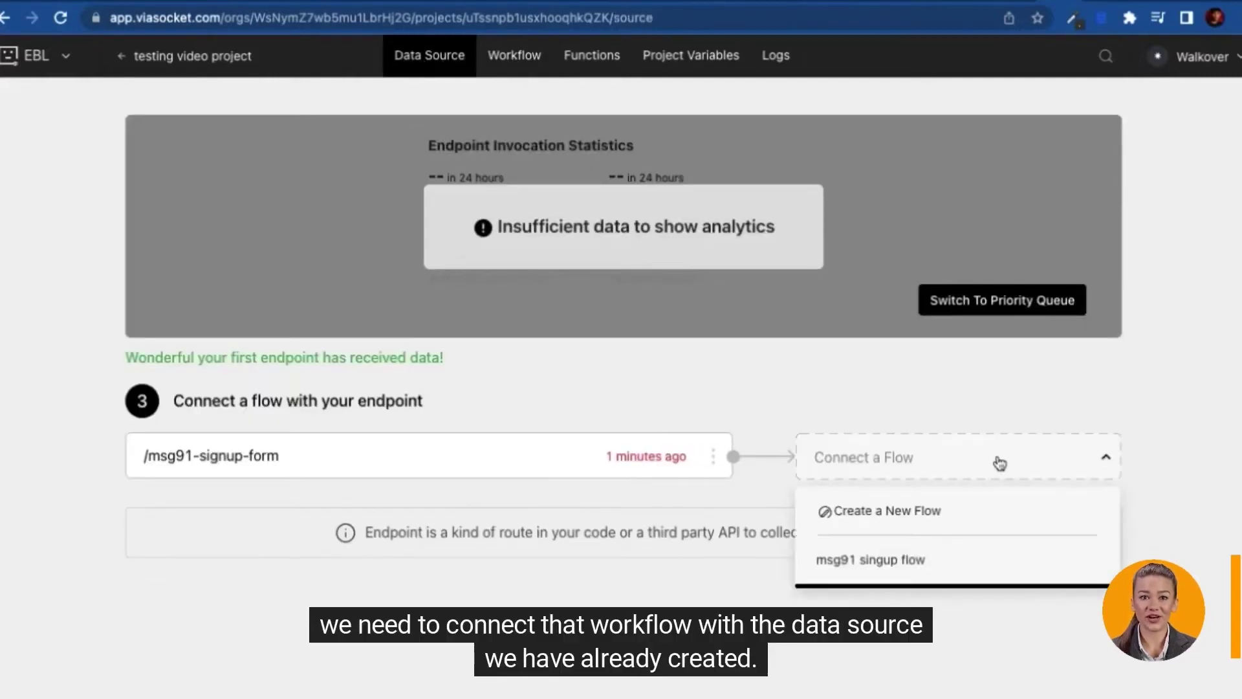
pyautogui.click(860, 568)
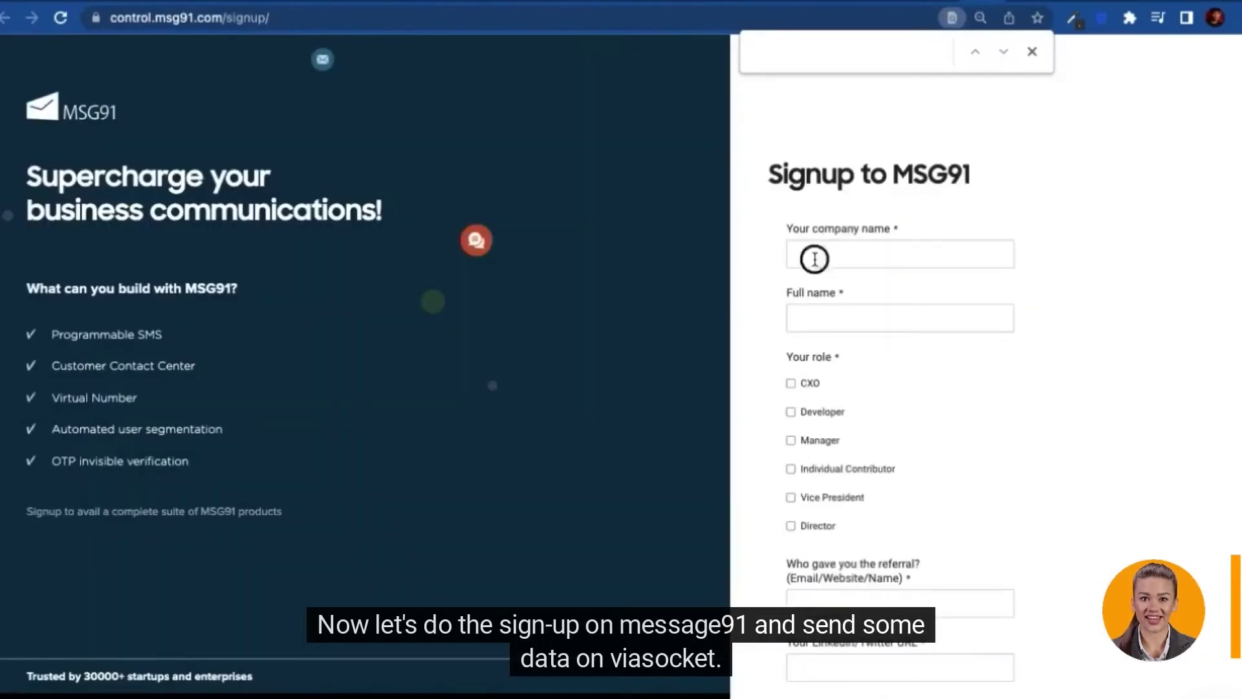
# Step: Fill the signup form with company 'mycompanyname', the full name, and referral source 'google'
pyautogui.click(809, 255)
pyautogui.write('mycompanyname')
pyautogui.press('Tab')
pyautogui.scroll(-4, 899, 388)
pyautogui.click(836, 339)
pyautogui.write('google')
# Step: Enter the LinkedIn URL and mobile number, answer Yes to APIs, and set 100 customers
pyautogui.click(845, 399)
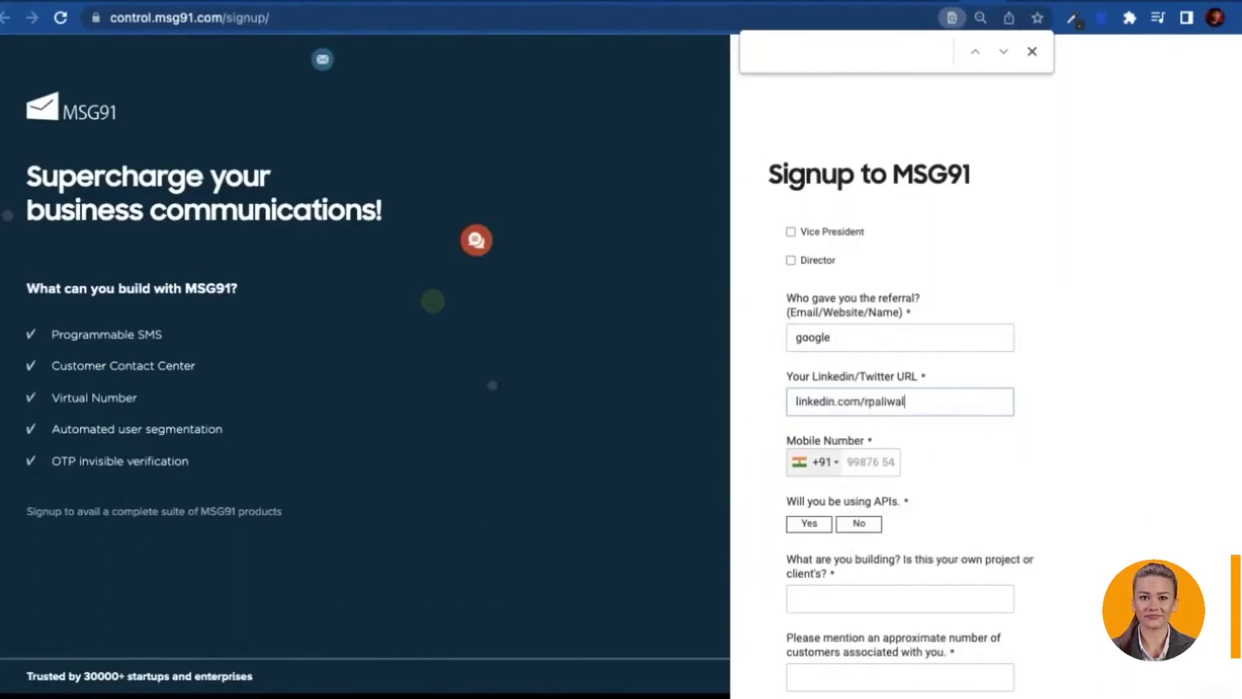
pyautogui.click(854, 467)
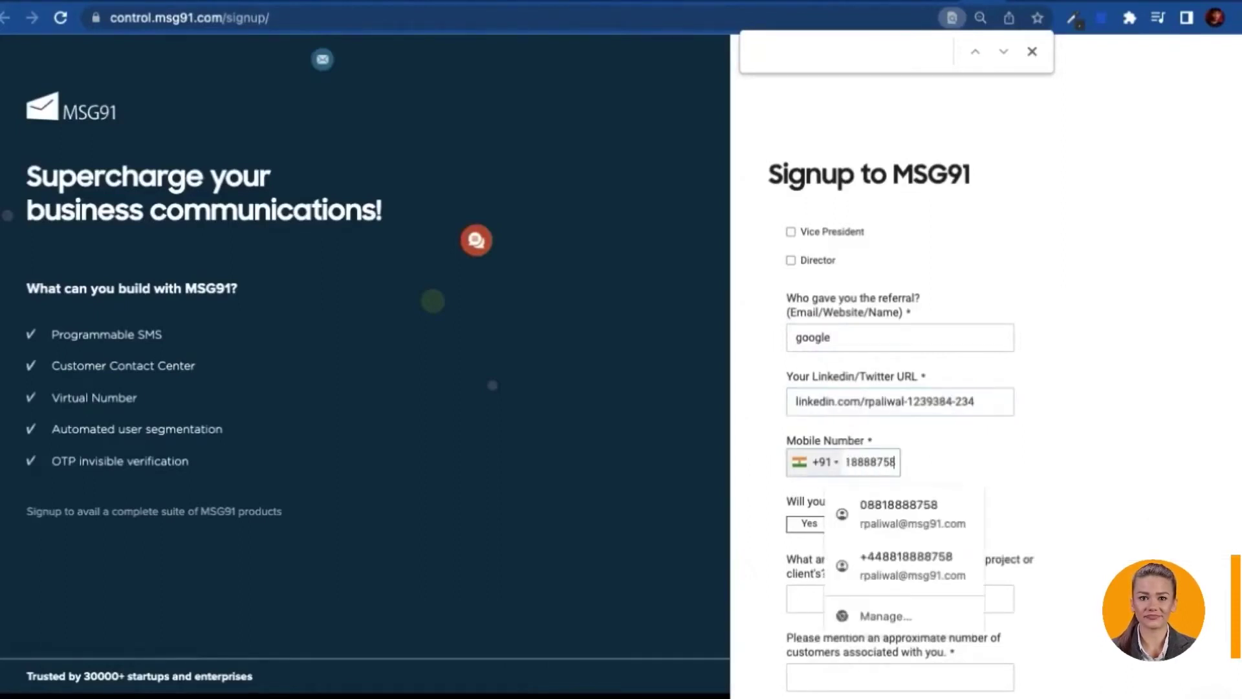
pyautogui.click(808, 524)
pyautogui.scroll(-4, 926, 466)
pyautogui.click(847, 366)
pyautogui.write('mi')
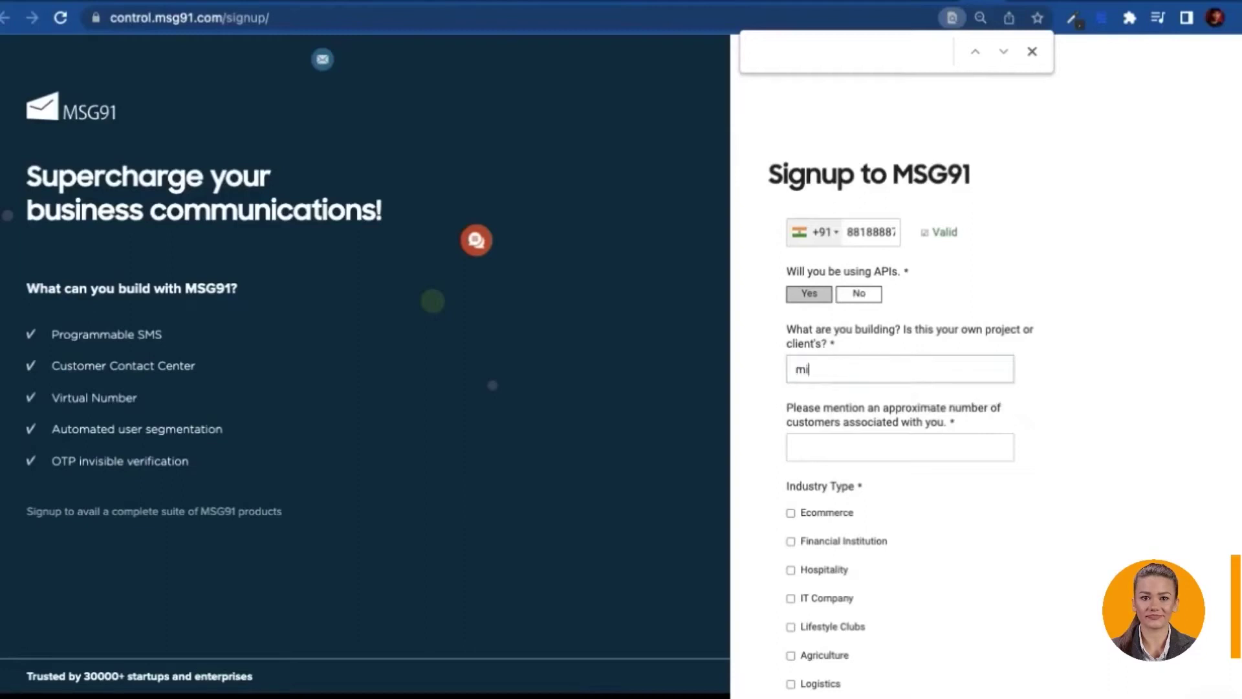
pyautogui.click(926, 438)
pyautogui.scroll(-2, 924, 442)
pyautogui.write('100')
pyautogui.click(791, 448)
pyautogui.scroll(-2, 792, 446)
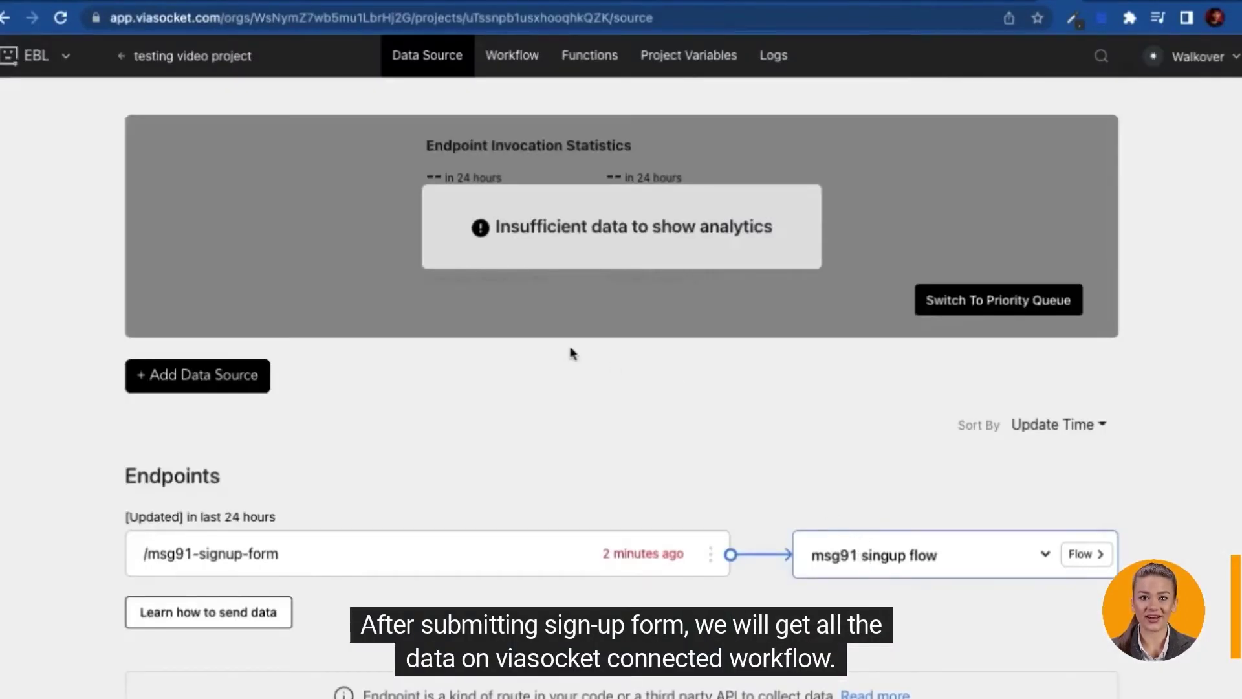
# Step: In the flow's raw data, add Companyname, fullName and yourrole as variables
pyautogui.click(530, 60)
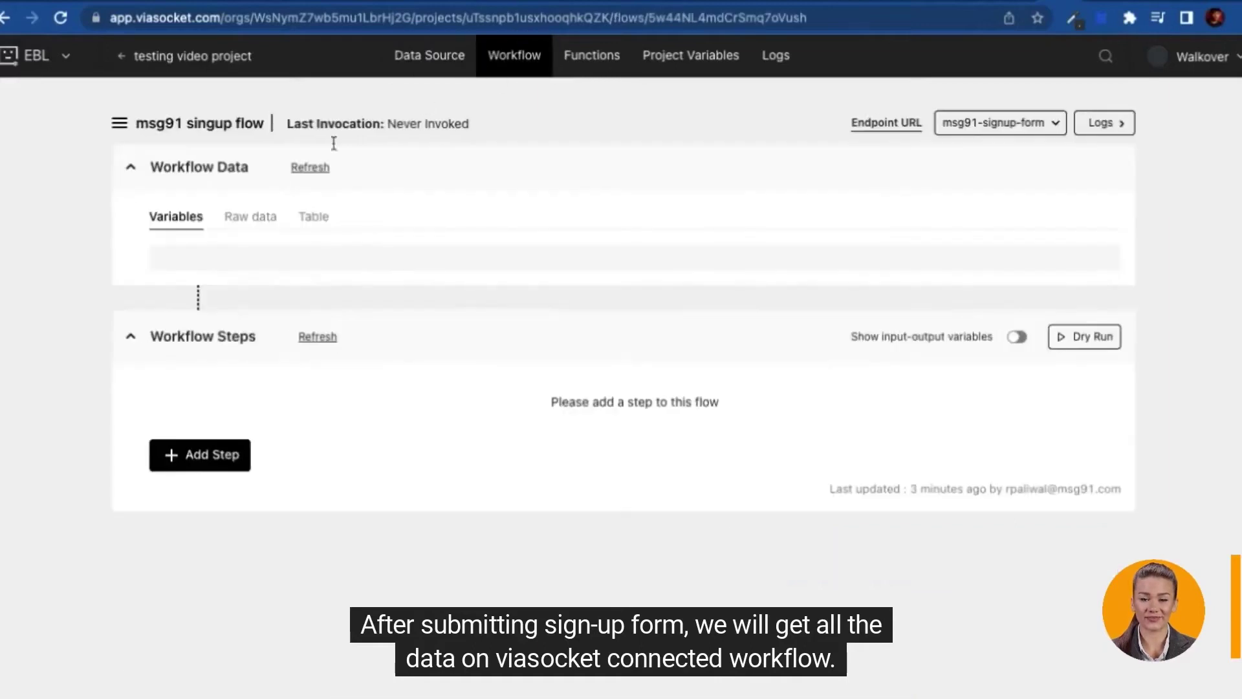
pyautogui.click(251, 220)
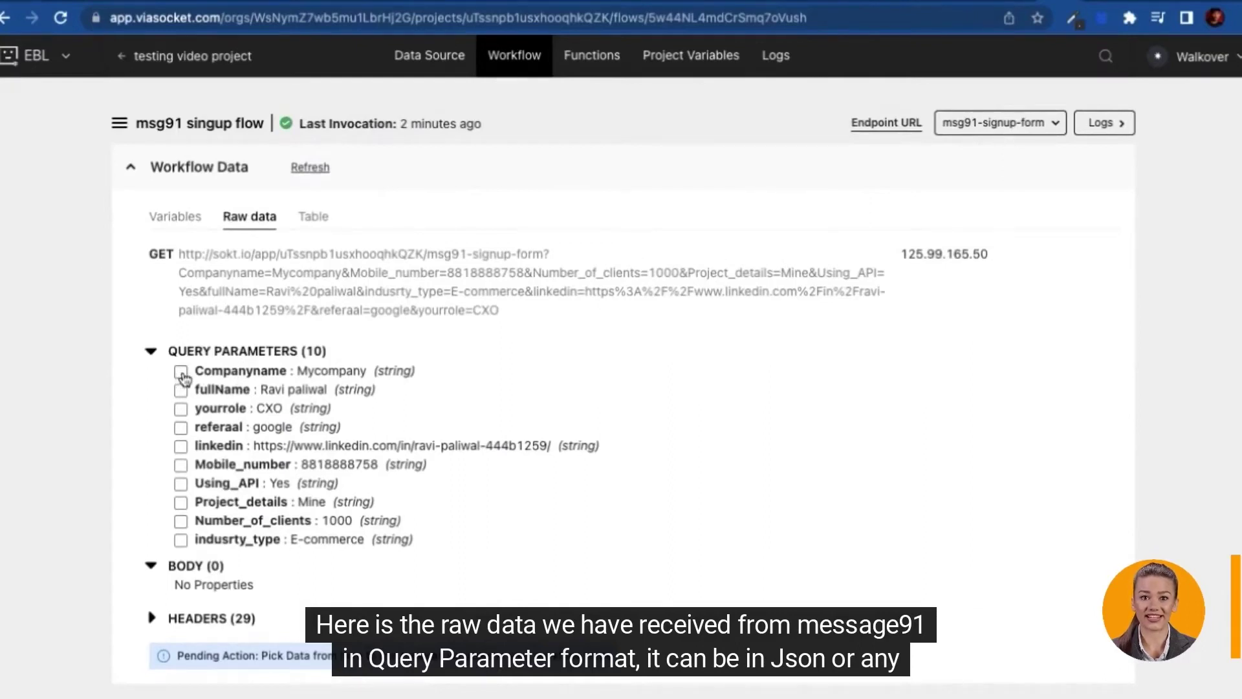
pyautogui.click(181, 374)
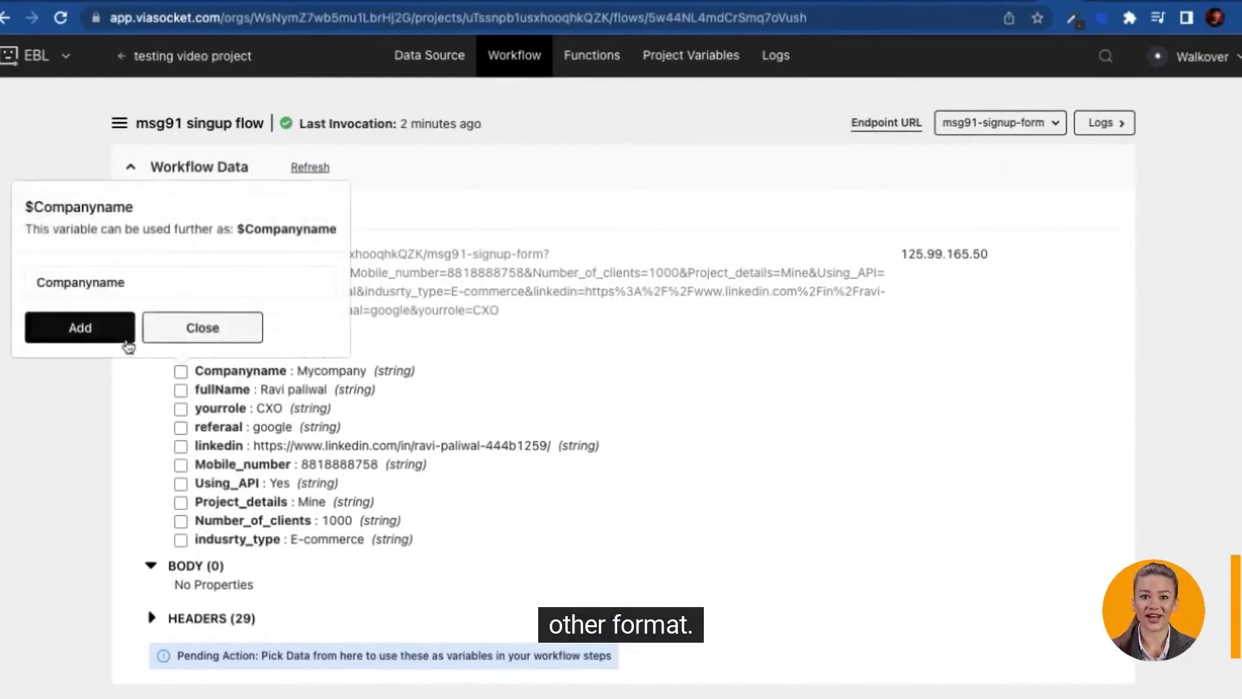
pyautogui.click(120, 326)
pyautogui.click(180, 390)
pyautogui.click(81, 344)
pyautogui.click(180, 412)
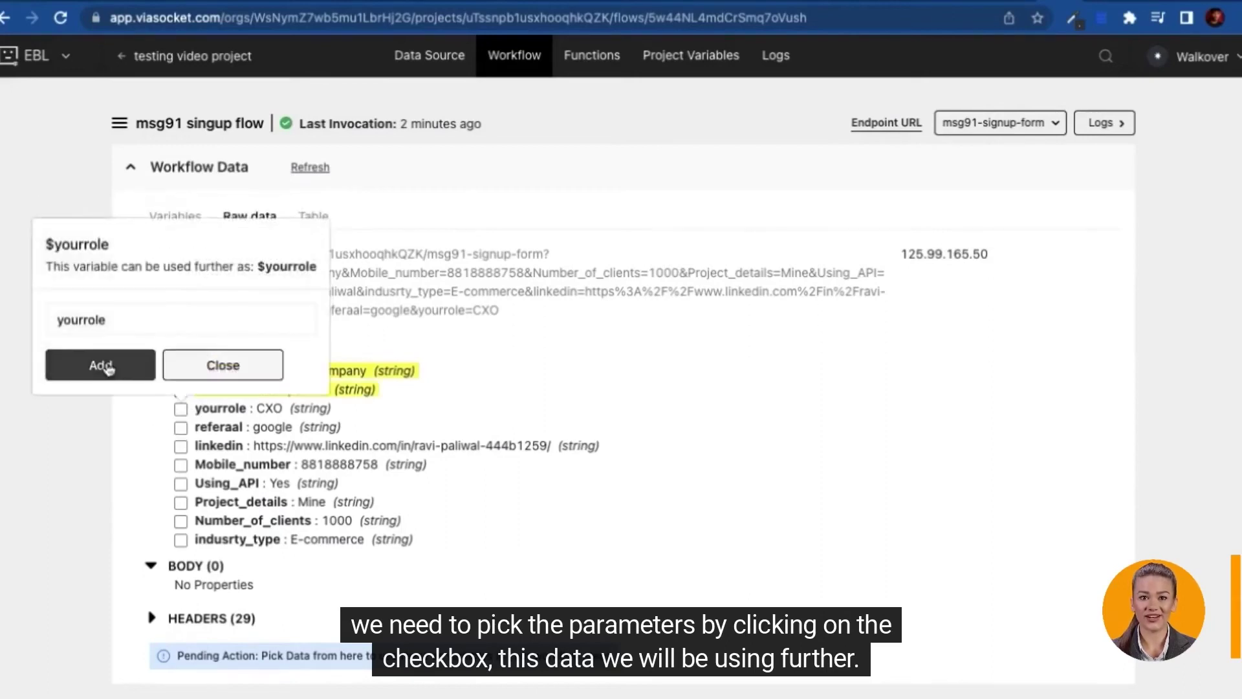
pyautogui.click(103, 363)
# Step: Add referaal renamed to $referal, plus linkedin and Mobile_number variables
pyautogui.click(180, 429)
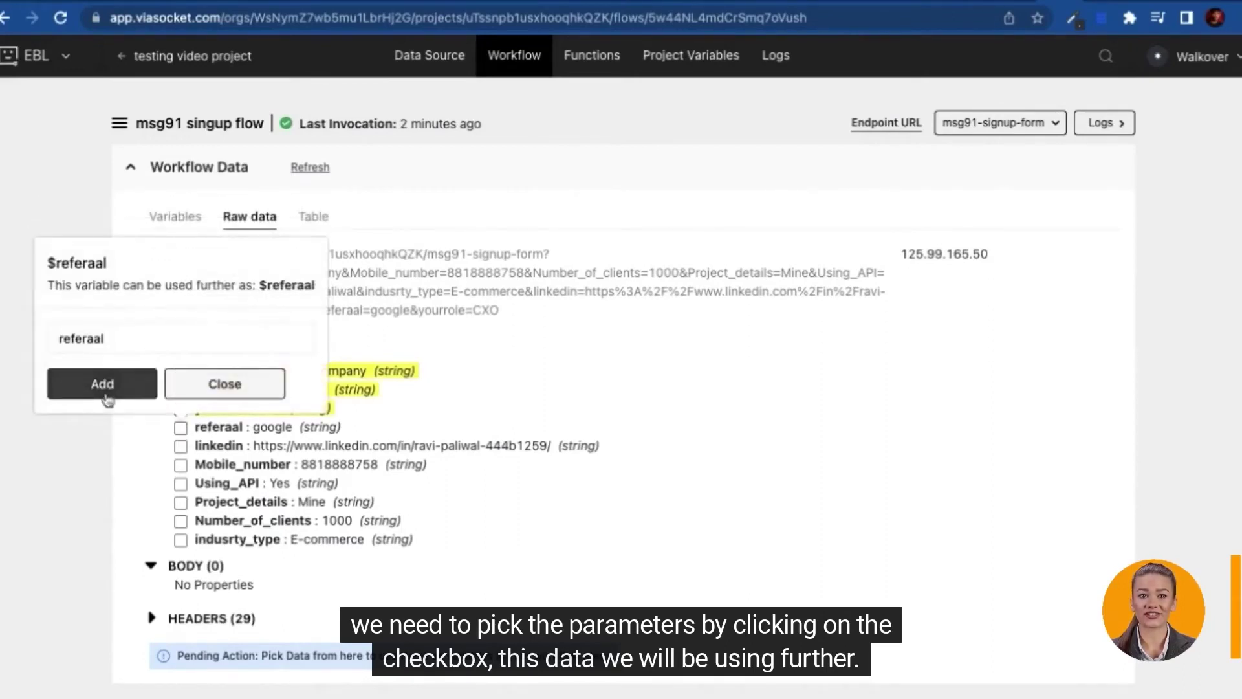
pyautogui.click(102, 338)
pyautogui.press('BackSpace')
pyautogui.click(111, 389)
pyautogui.click(180, 446)
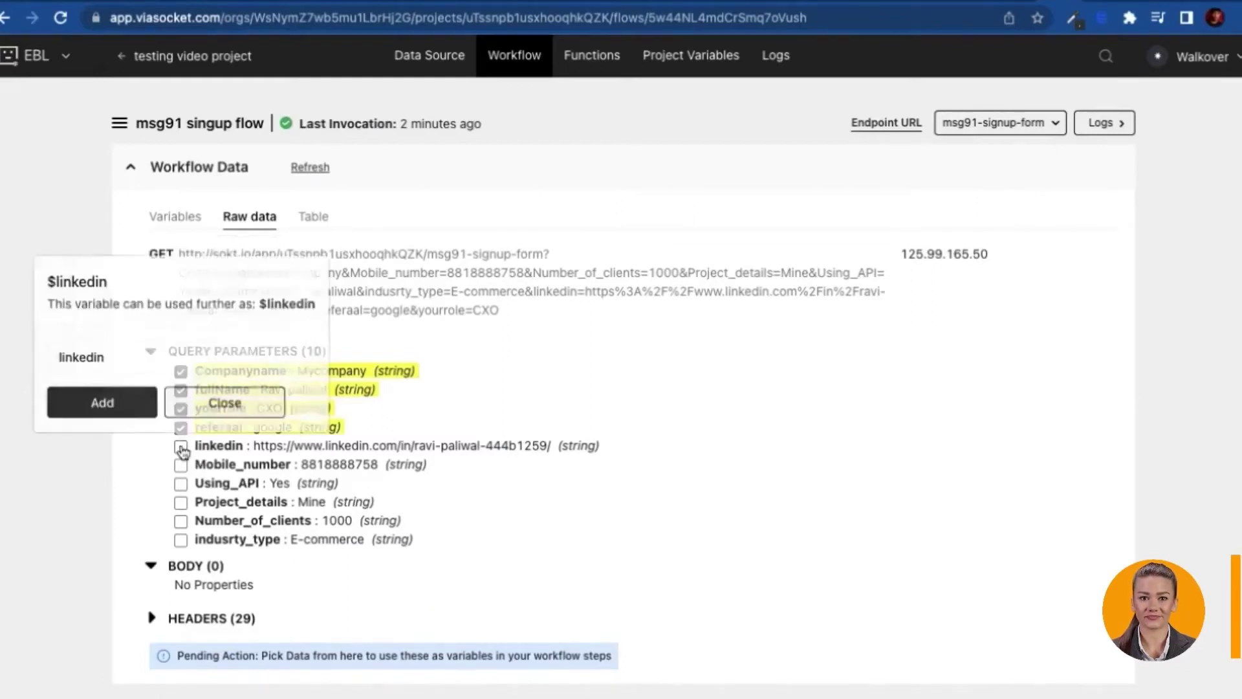
pyautogui.click(110, 406)
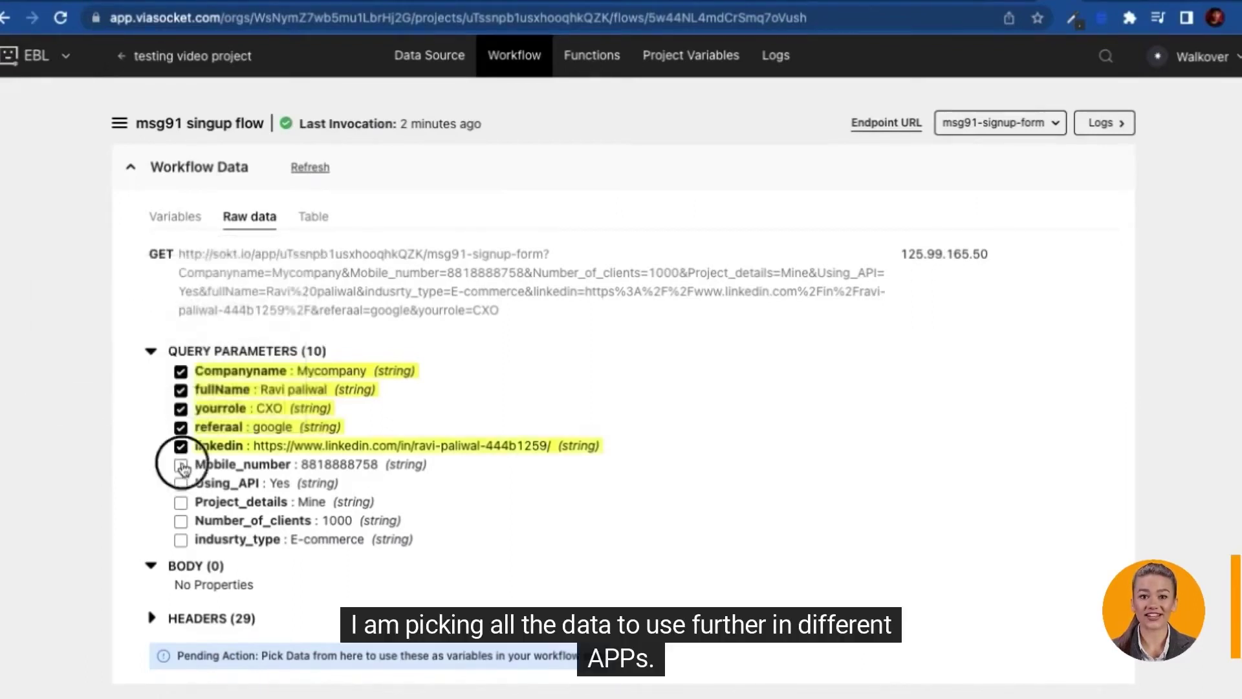
pyautogui.click(181, 464)
pyautogui.click(97, 421)
# Step: Add Using_API, Project_details, Number_of_clients and indusrty_type as variables
pyautogui.click(180, 483)
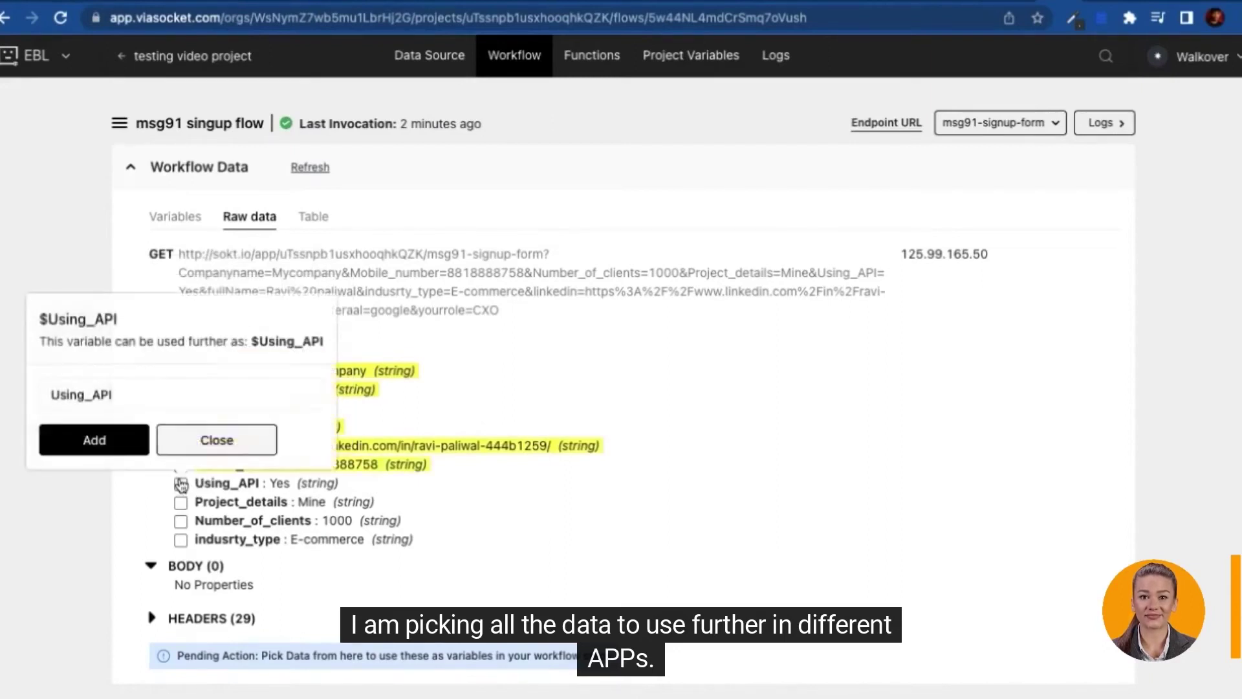
pyautogui.click(94, 438)
pyautogui.click(181, 504)
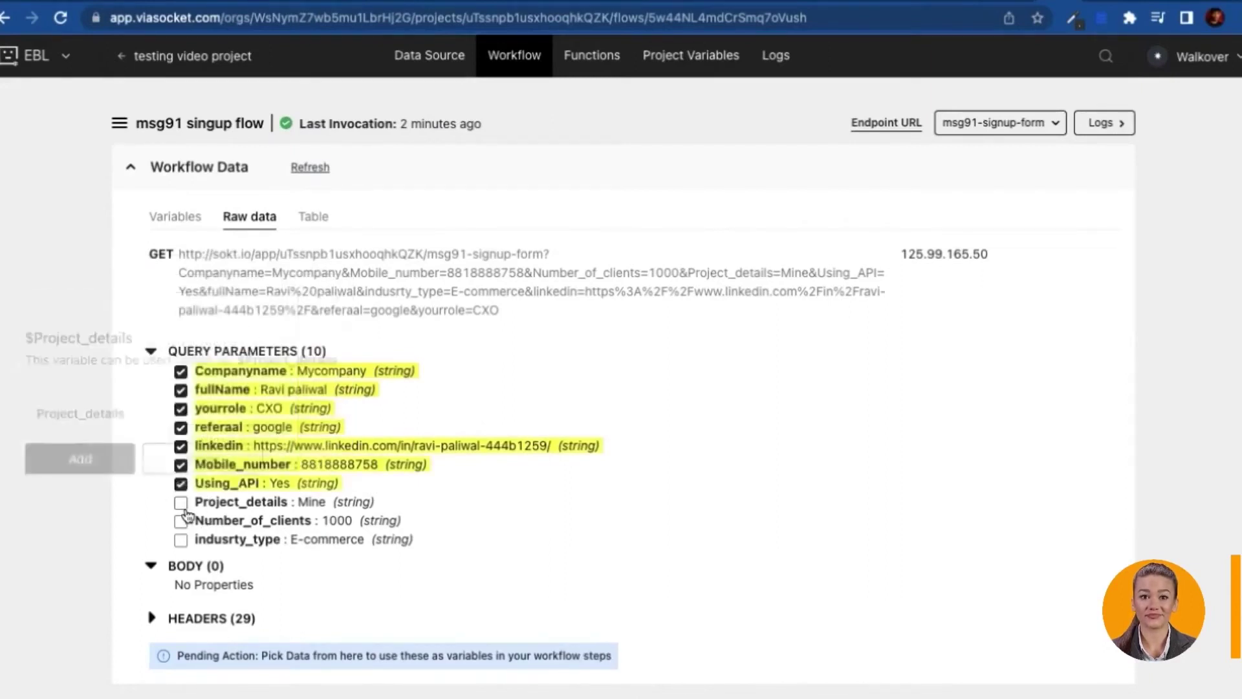
pyautogui.click(92, 459)
pyautogui.click(180, 521)
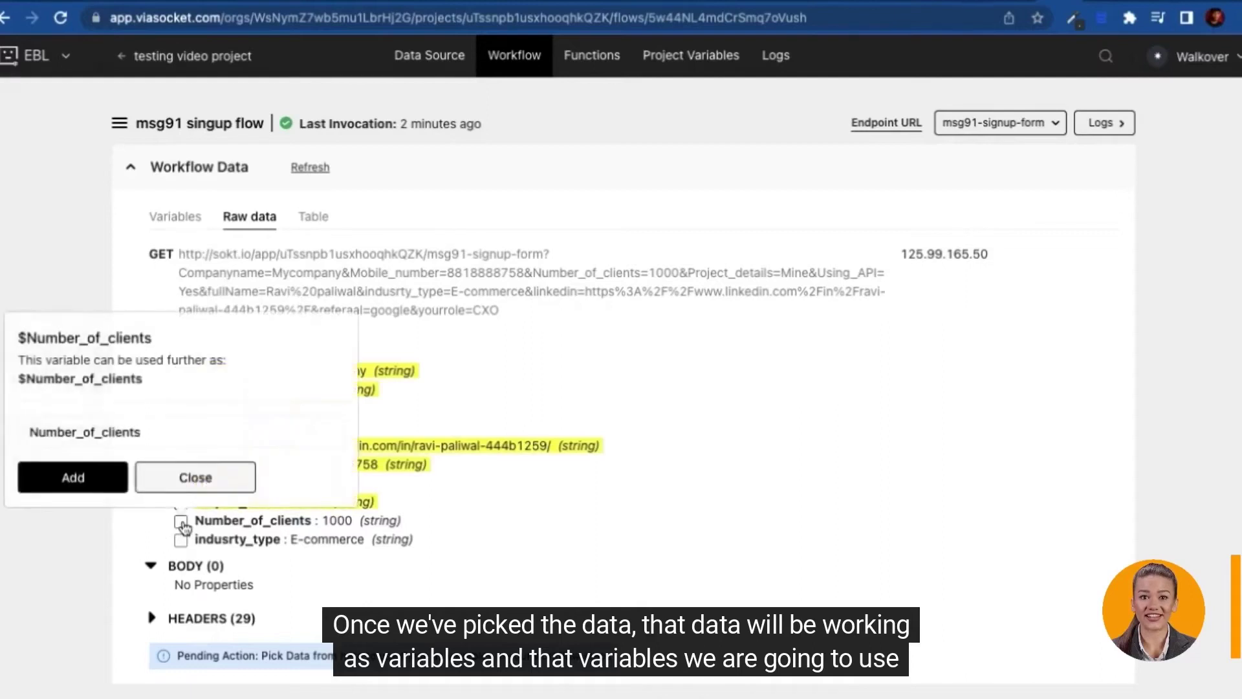
pyautogui.click(94, 479)
pyautogui.click(182, 542)
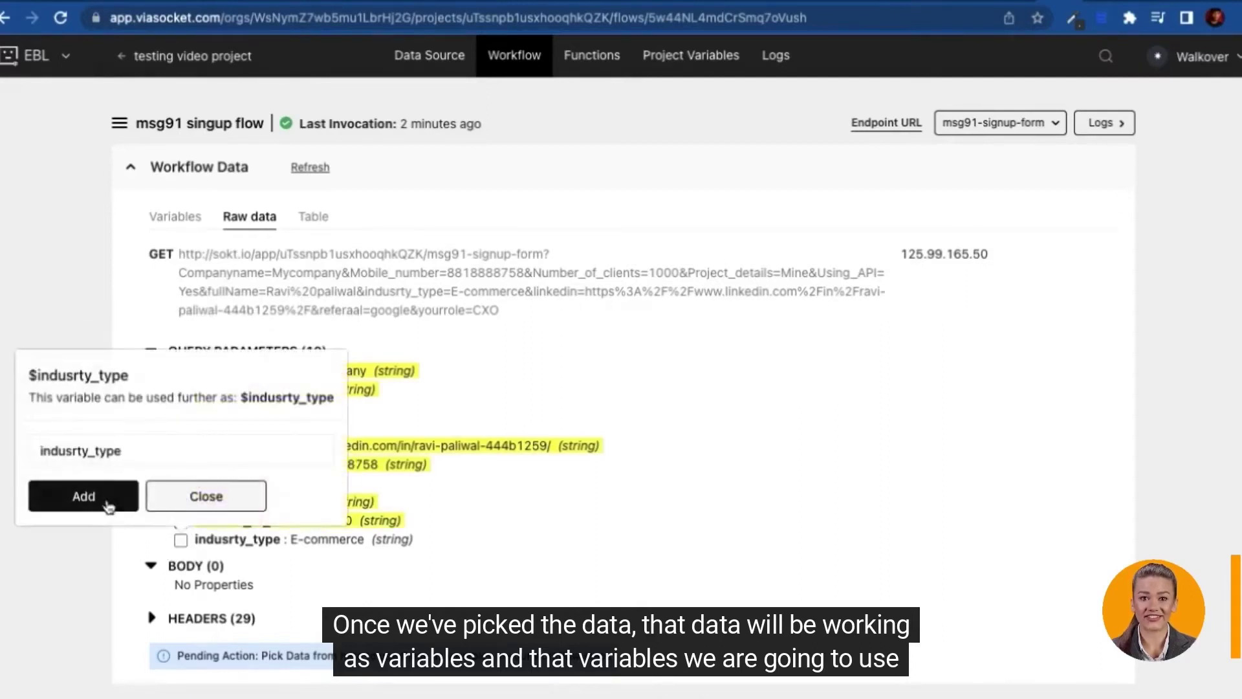
pyautogui.click(105, 500)
# Step: Refresh the Variables list to confirm all saved signup variables
pyautogui.click(190, 220)
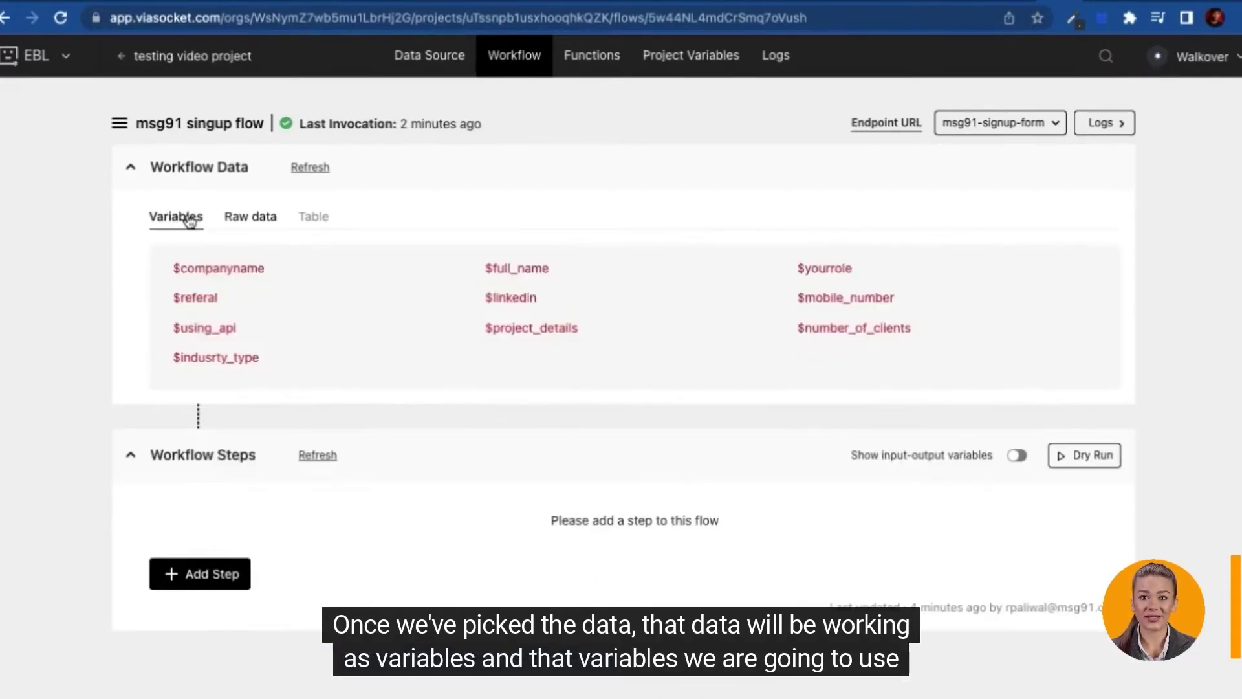
pyautogui.click(315, 171)
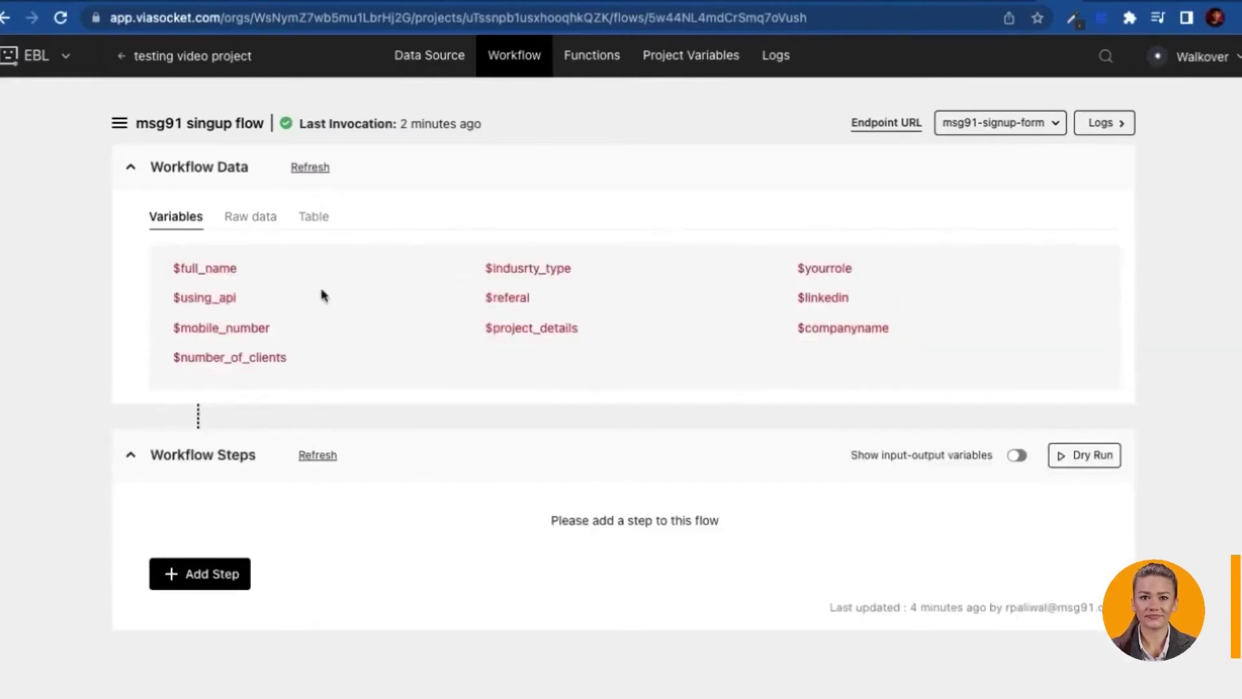
pyautogui.click(250, 220)
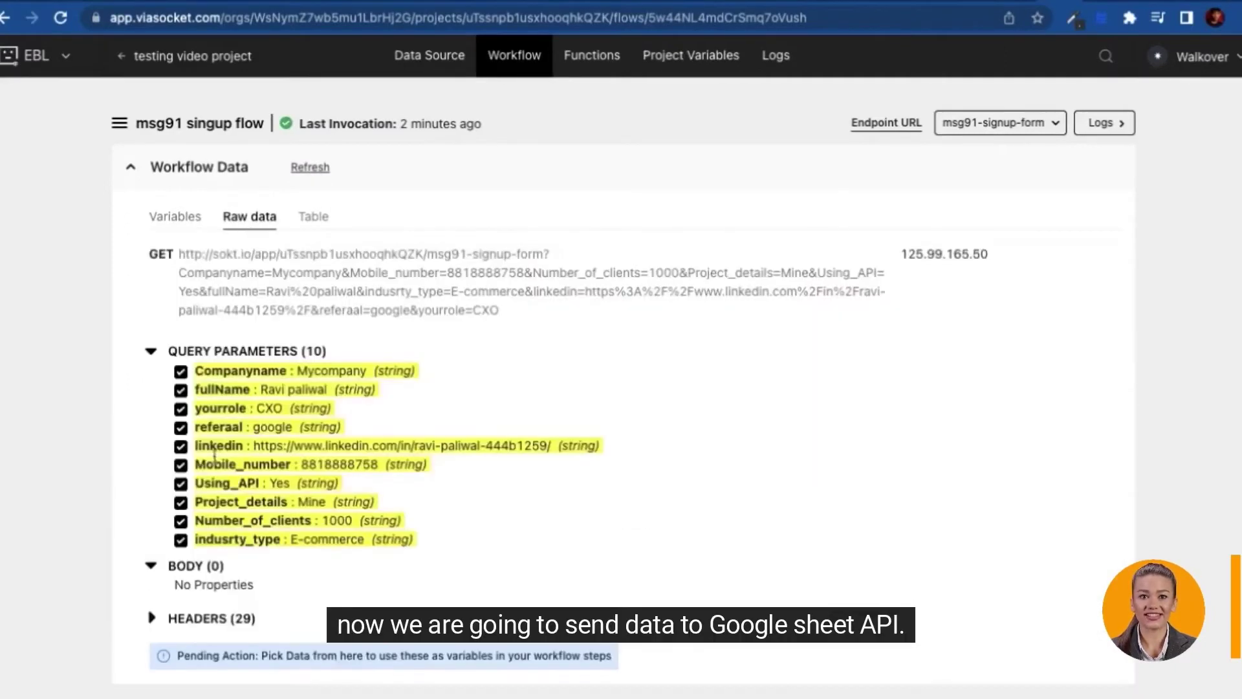
pyautogui.click(187, 224)
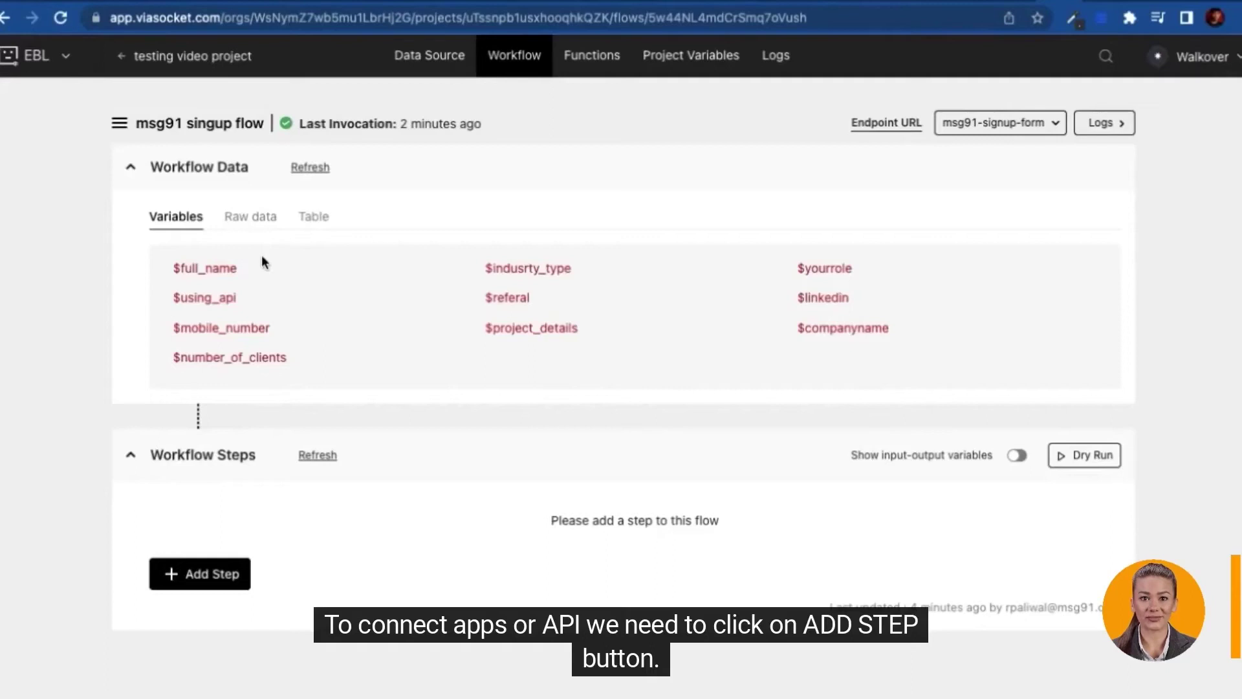
# Step: Add a flow step by creating a new imported function
pyautogui.click(183, 573)
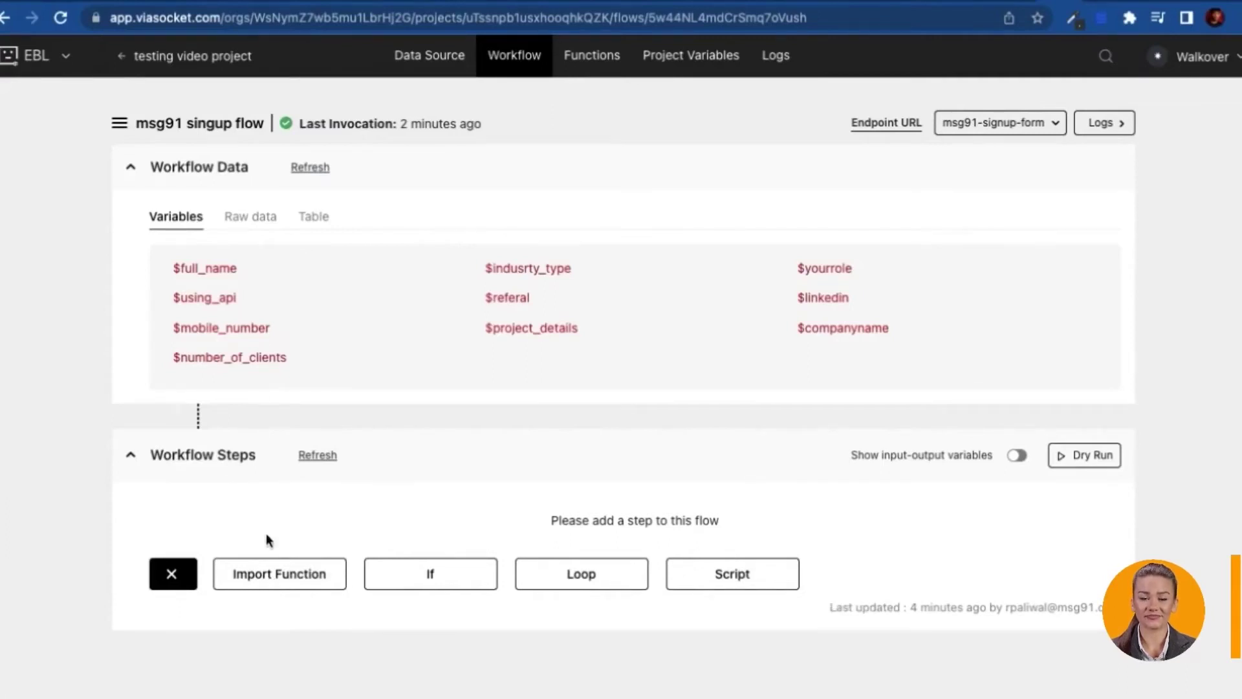
pyautogui.click(273, 576)
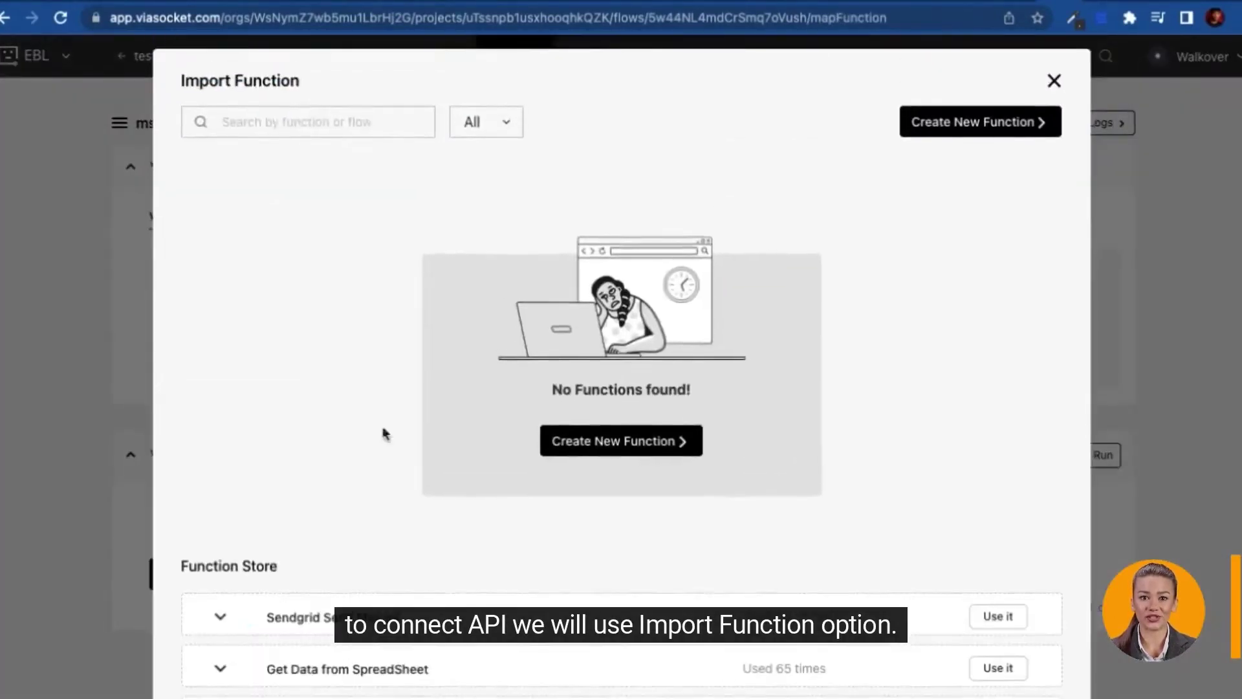
pyautogui.click(949, 134)
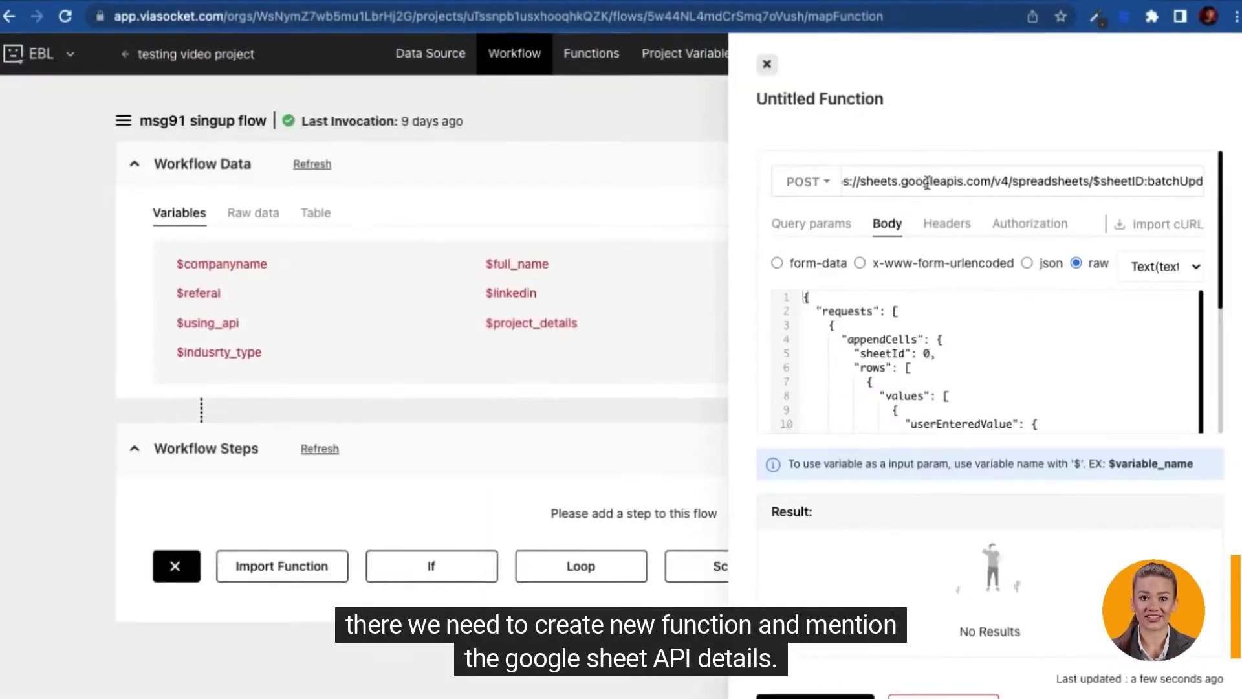
pyautogui.moveTo(1095, 181); pyautogui.dragTo(1133, 181)
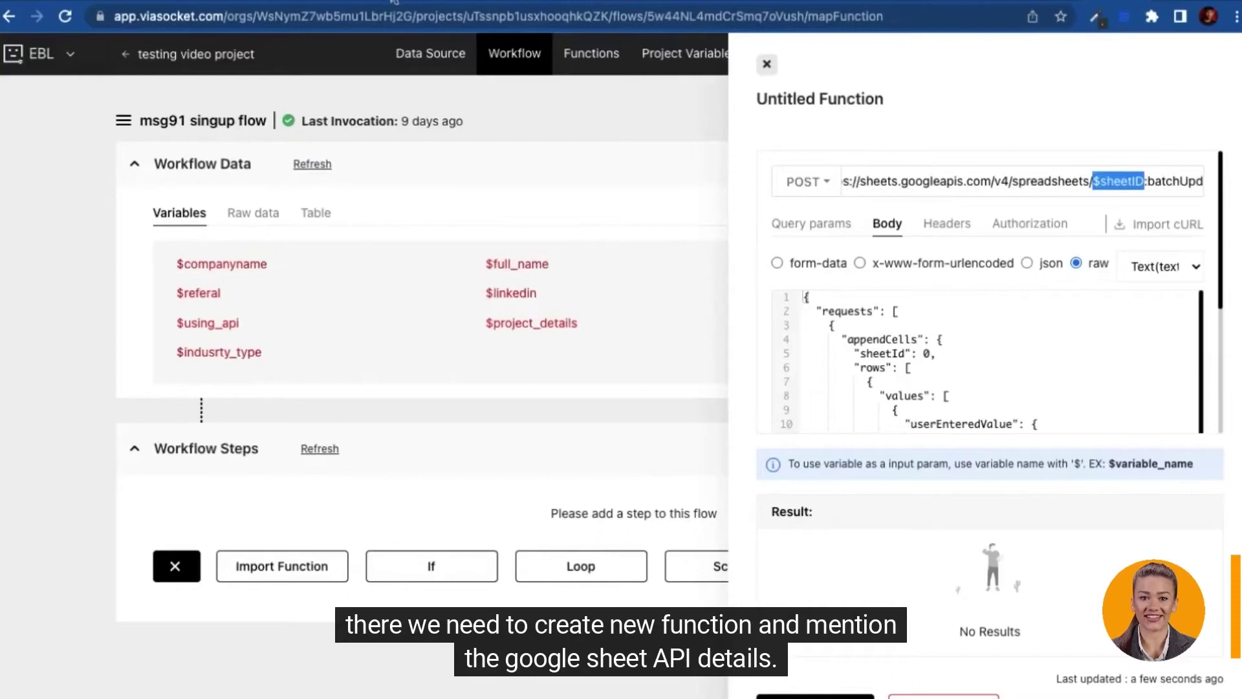
pyautogui.click(394, 1)
pyautogui.doubleClick(446, 20)
pyautogui.press('Left')
pyautogui.press('Left')
pyautogui.press('Left')
pyautogui.press('Left')
pyautogui.press('Left')
pyautogui.hotkey('shift', 'Right')
pyautogui.hotkey('shift', 'Right')
pyautogui.hotkey('shift', 'Right')
pyautogui.hotkey('shift', 'Right')
pyautogui.hotkey('shift', 'Right')
pyautogui.hotkey('shift', 'Right')
pyautogui.hotkey('shift', 'Right')
pyautogui.hotkey('shift', 'Right')
pyautogui.hotkey('shift', 'Right')
pyautogui.hotkey('shift', 'Right')
pyautogui.hotkey('shift', 'Right')
pyautogui.hotkey('shift', 'Right')
pyautogui.hotkey('shift', 'Right')
pyautogui.hotkey('shift', 'Right')
pyautogui.hotkey('shift', 'Right')
pyautogui.hotkey('shift', 'Right')
pyautogui.hotkey('shift', 'Right')
pyautogui.hotkey('shift', 'Right')
pyautogui.hotkey('shift', 'Right')
pyautogui.hotkey('shift', 'Right')
pyautogui.hotkey('shift', 'Right')
pyautogui.hotkey('shift', 'Right')
pyautogui.hotkey('shift', 'Right')
pyautogui.hotkey('shift', 'Right')
pyautogui.hotkey('shift', 'Right')
pyautogui.hotkey('shift', 'Right')
pyautogui.hotkey('shift', 'Right')
pyautogui.hotkey('shift', 'Right')
pyautogui.hotkey('shift', 'Right')
pyautogui.hotkey('shift', 'Right')
pyautogui.hotkey('shift', 'Right')
pyautogui.hotkey('shift', 'Right')
pyautogui.press('super+c')
pyautogui.hotkey('ctrl', 'Tab')
pyautogui.press('super+v')
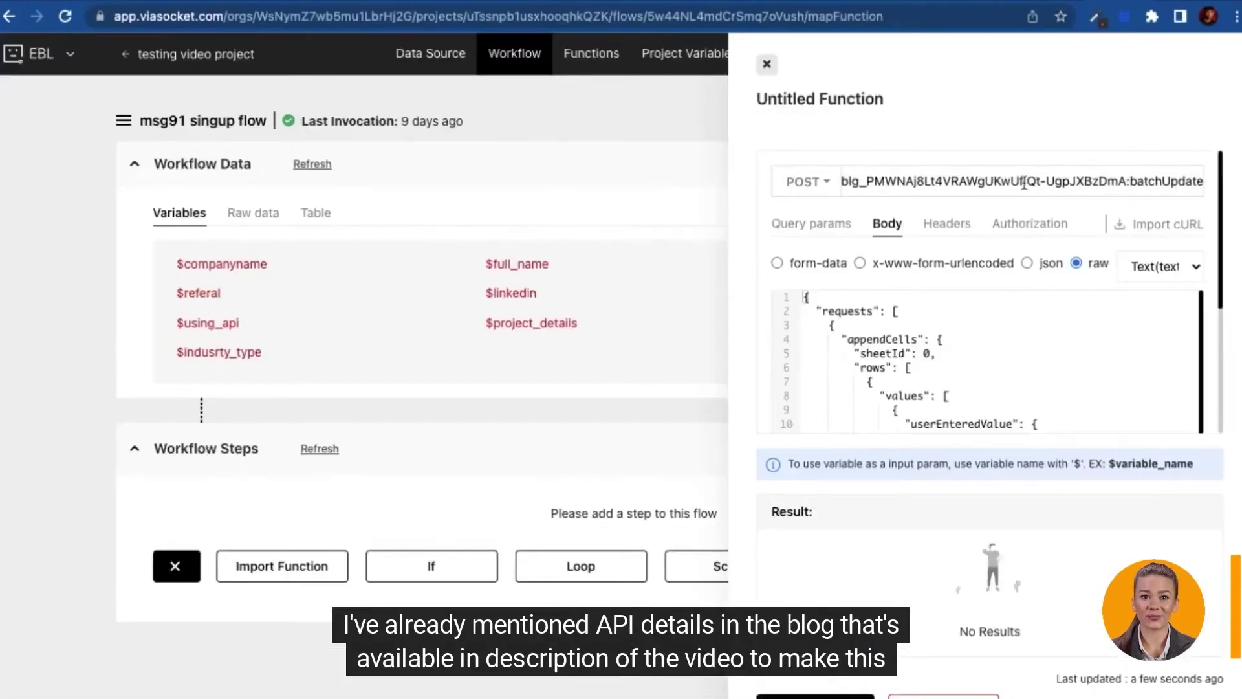
pyautogui.hotkey('ctrl', 'shift', 'Tab')
pyautogui.doubleClick(776, 23)
pyautogui.hotkey('ctrl', 'Tab')
pyautogui.click(928, 354)
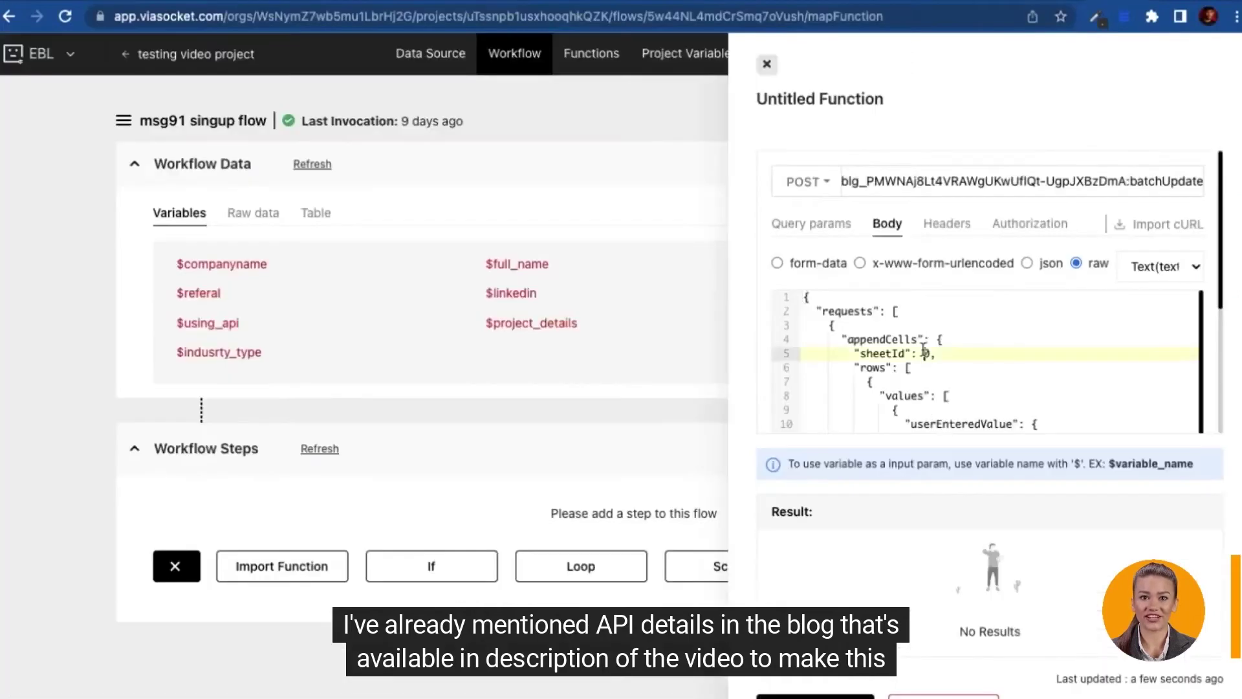
# Step: Prefix the Value1–Value7 body placeholders with $
pyautogui.scroll(-2, 1009, 378)
pyautogui.click(1018, 321)
pyautogui.write('$')
pyautogui.click(1021, 392)
pyautogui.write('$')
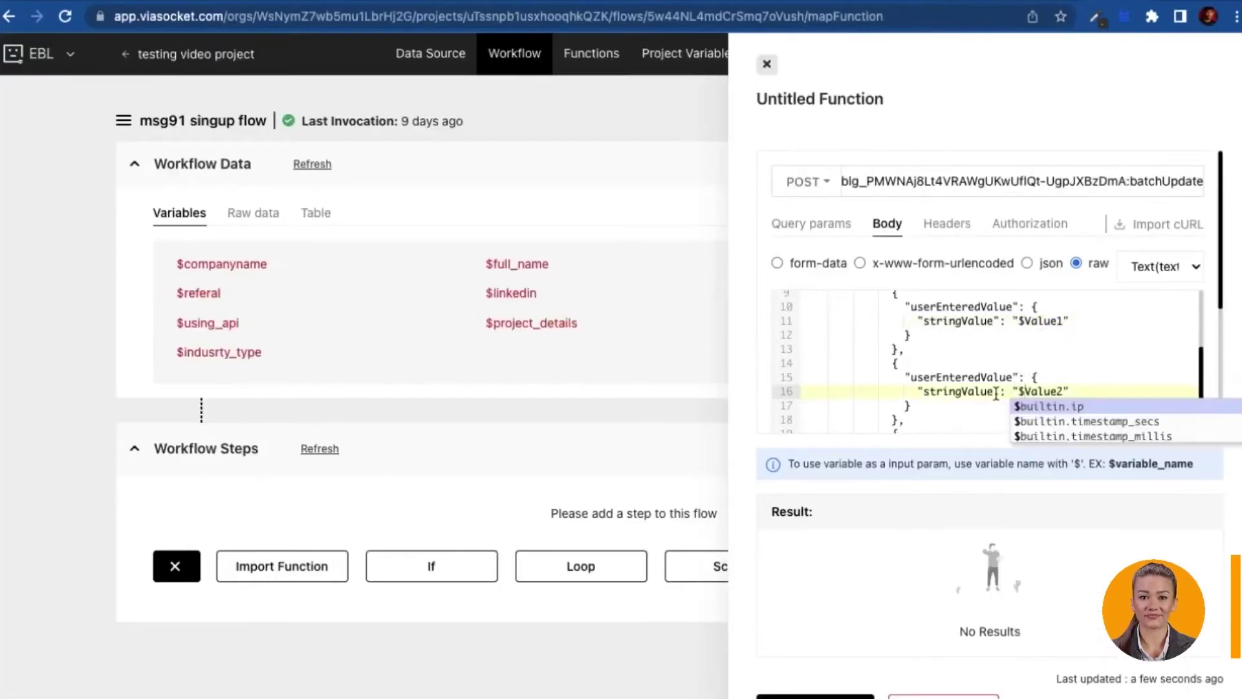
pyautogui.scroll(-2, 1021, 392)
pyautogui.click(1019, 349)
pyautogui.write('$')
pyautogui.click(1019, 419)
pyautogui.write('$')
pyautogui.scroll(-2, 1020, 417)
pyautogui.click(1019, 343)
pyautogui.write('$')
pyautogui.click(1019, 413)
pyautogui.write('$')
pyautogui.click(988, 402)
pyautogui.scroll(-1, 989, 406)
pyautogui.scroll(-5, 988, 405)
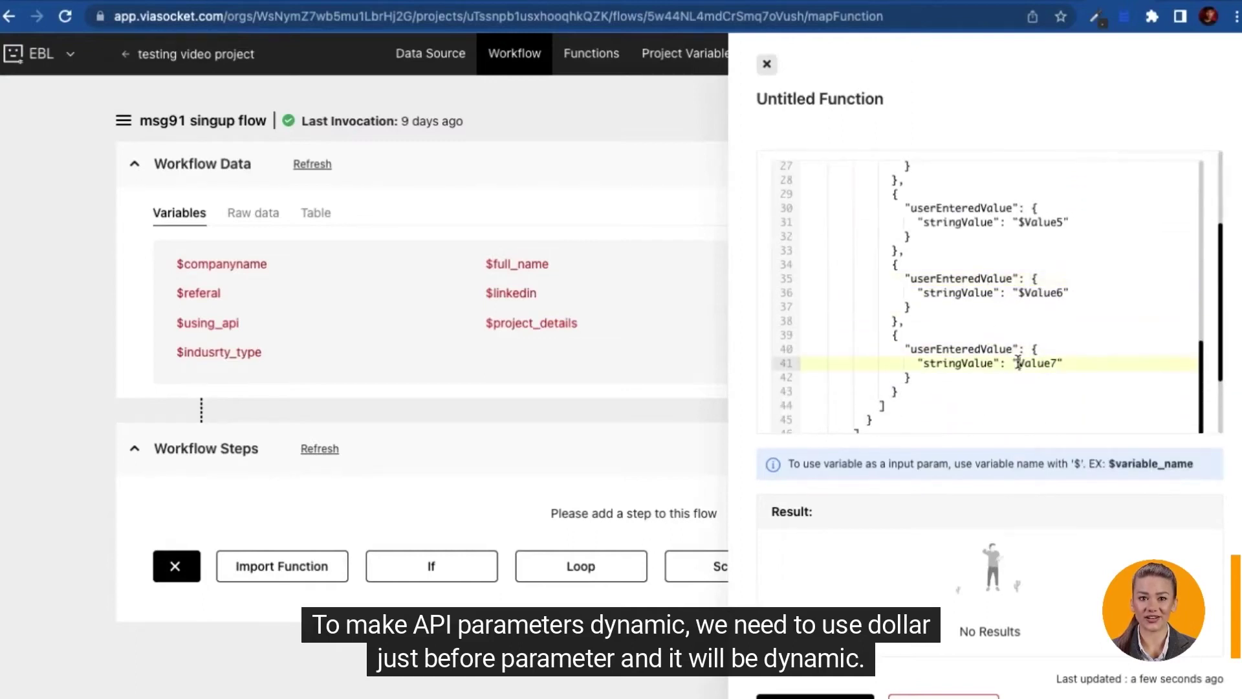
pyautogui.scroll(12, 1006, 349)
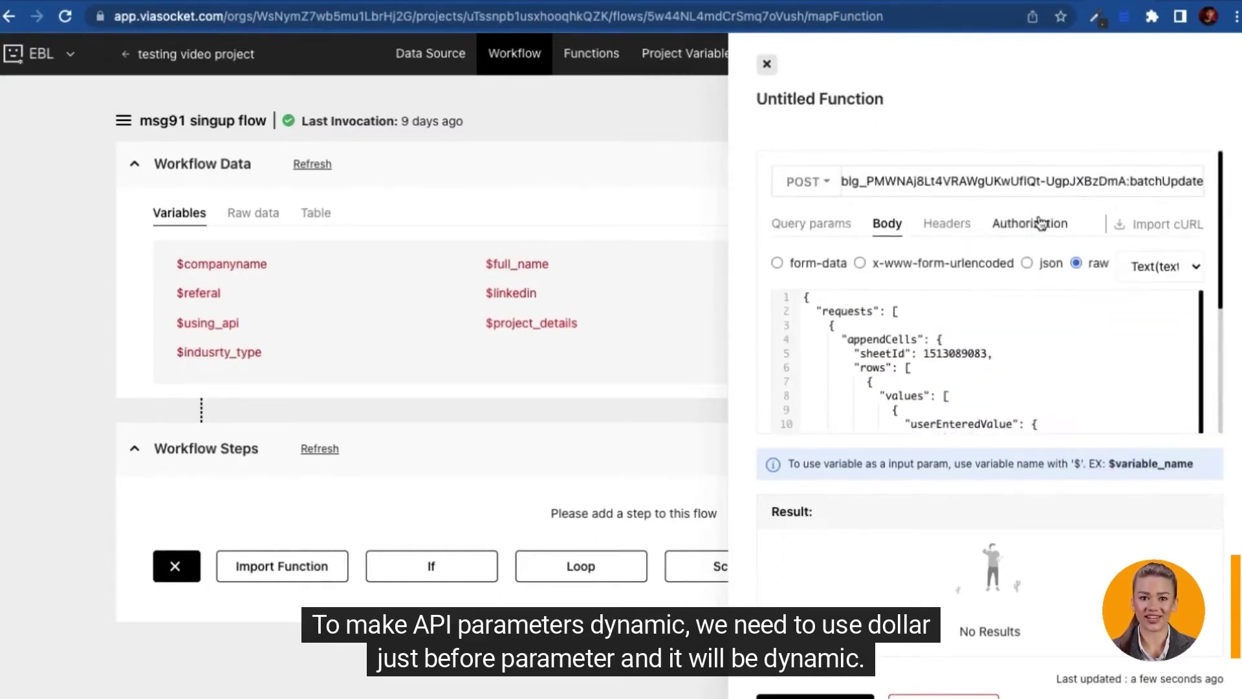
# Step: Set the function's authorization to Google OAuth and save it
pyautogui.click(1030, 223)
pyautogui.click(798, 266)
pyautogui.click(809, 227)
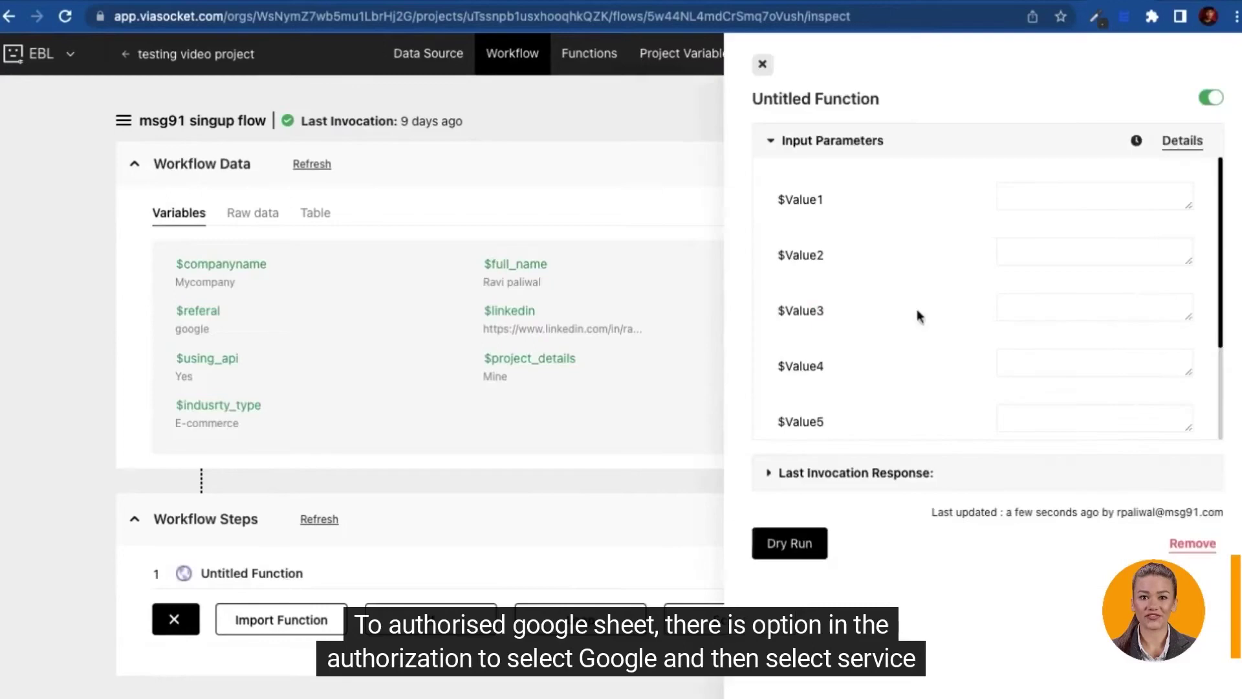
pyautogui.scroll(-1, 1036, 319)
pyautogui.scroll(1, 1036, 318)
pyautogui.click(1184, 142)
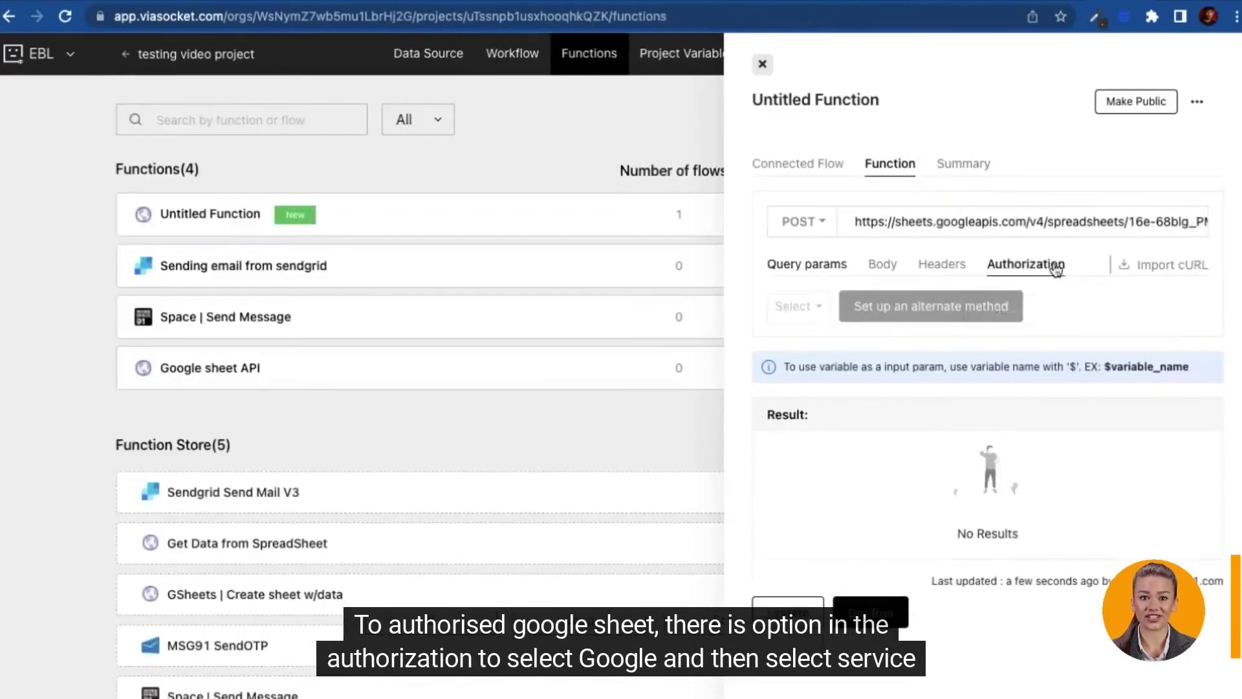
pyautogui.click(875, 308)
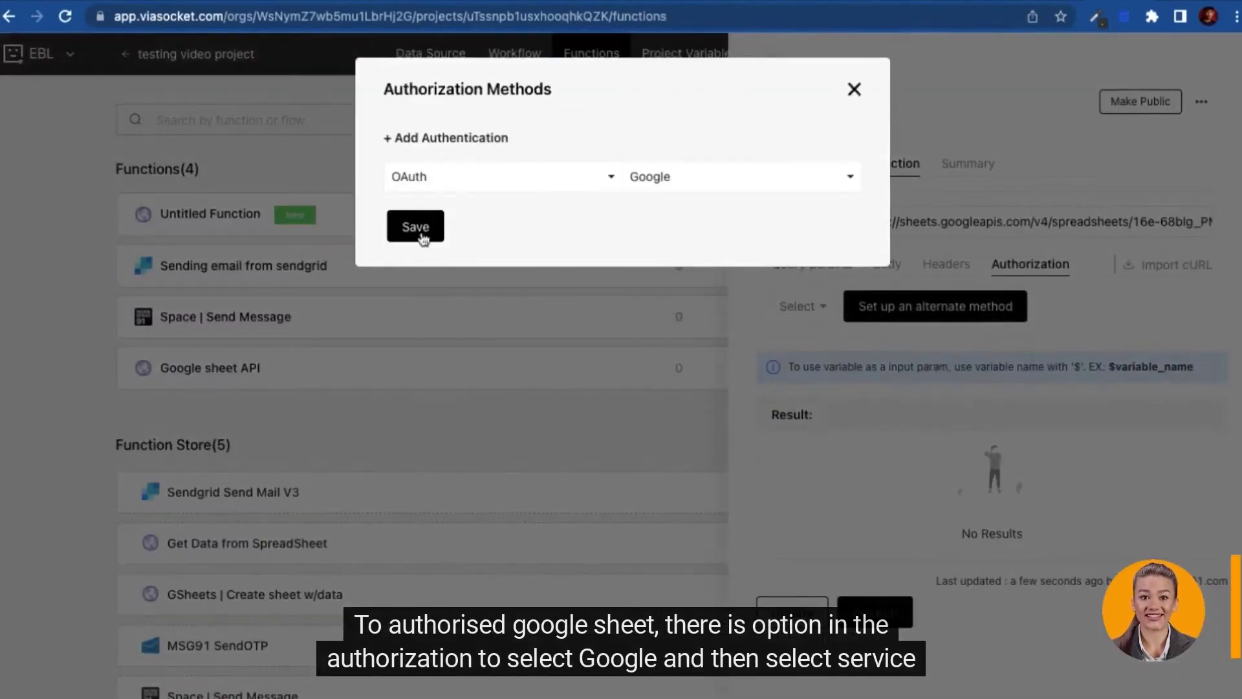
pyautogui.click(417, 228)
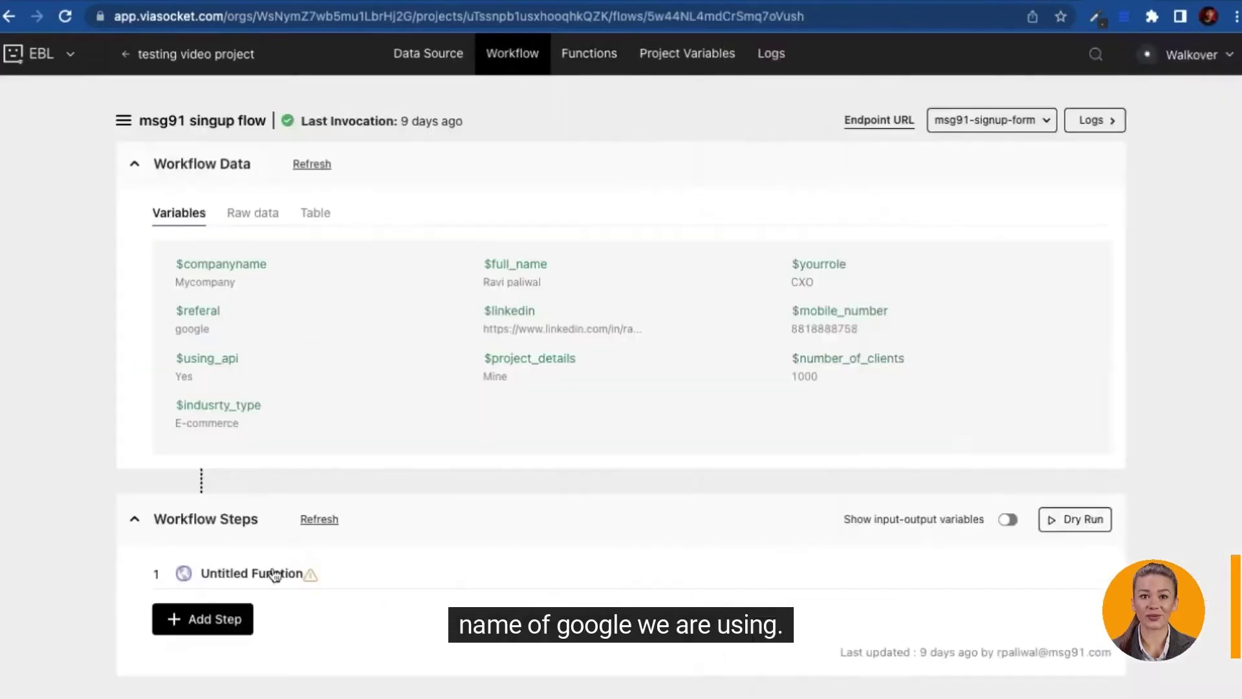
# Step: Grant the Untitled Function step Google Sheets API access with the first Google account
pyautogui.click(277, 588)
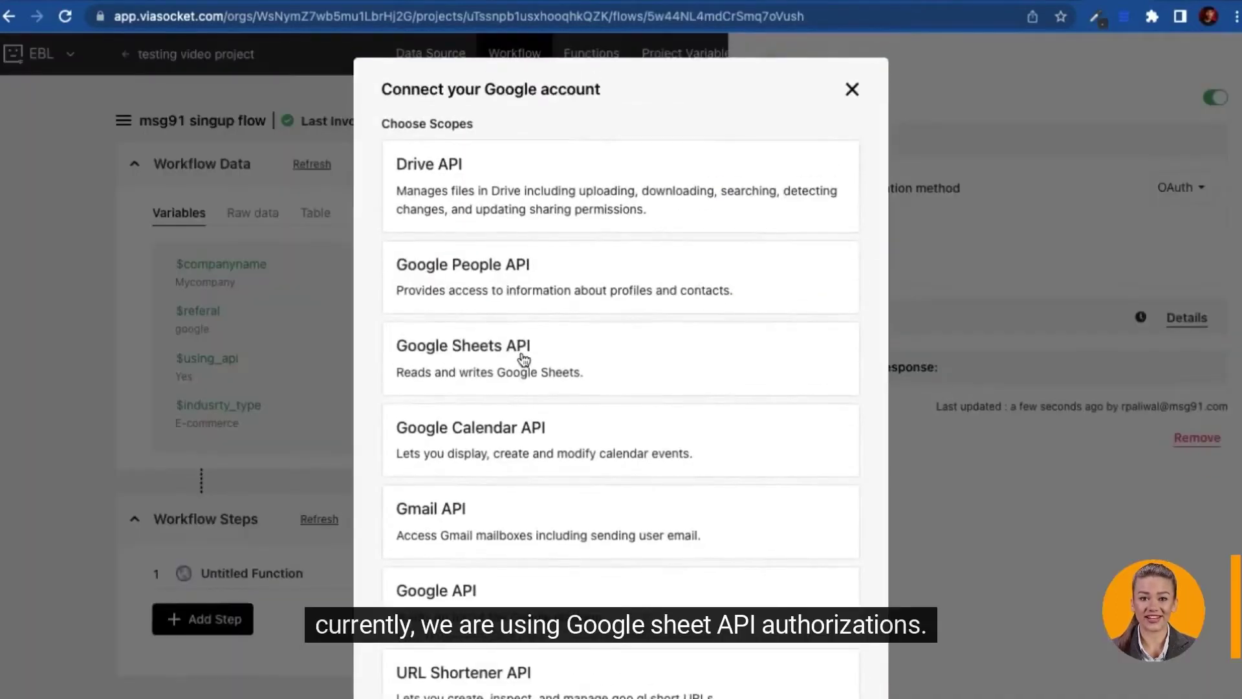
pyautogui.click(522, 361)
pyautogui.click(748, 349)
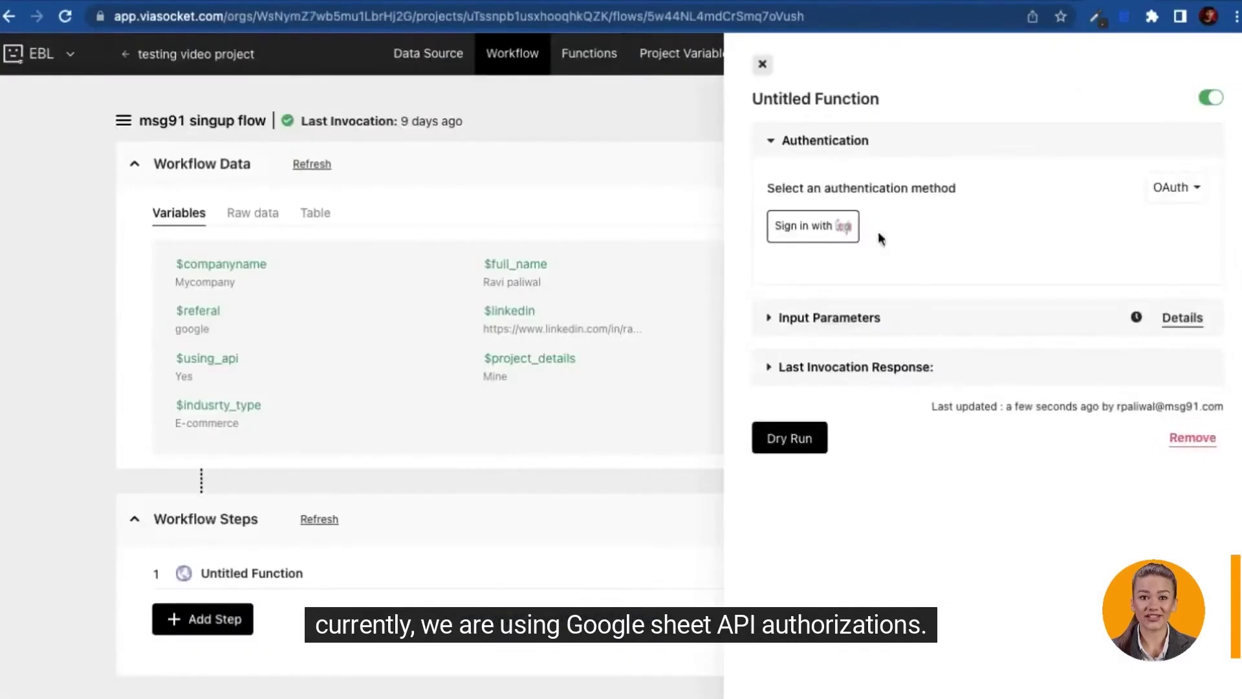
# Step: Map Value1–Value4 to $companyname, $full_name, $indusrty_type and '$linkedin $project_details'
pyautogui.click(867, 316)
pyautogui.click(1015, 245)
pyautogui.write('$companyname')
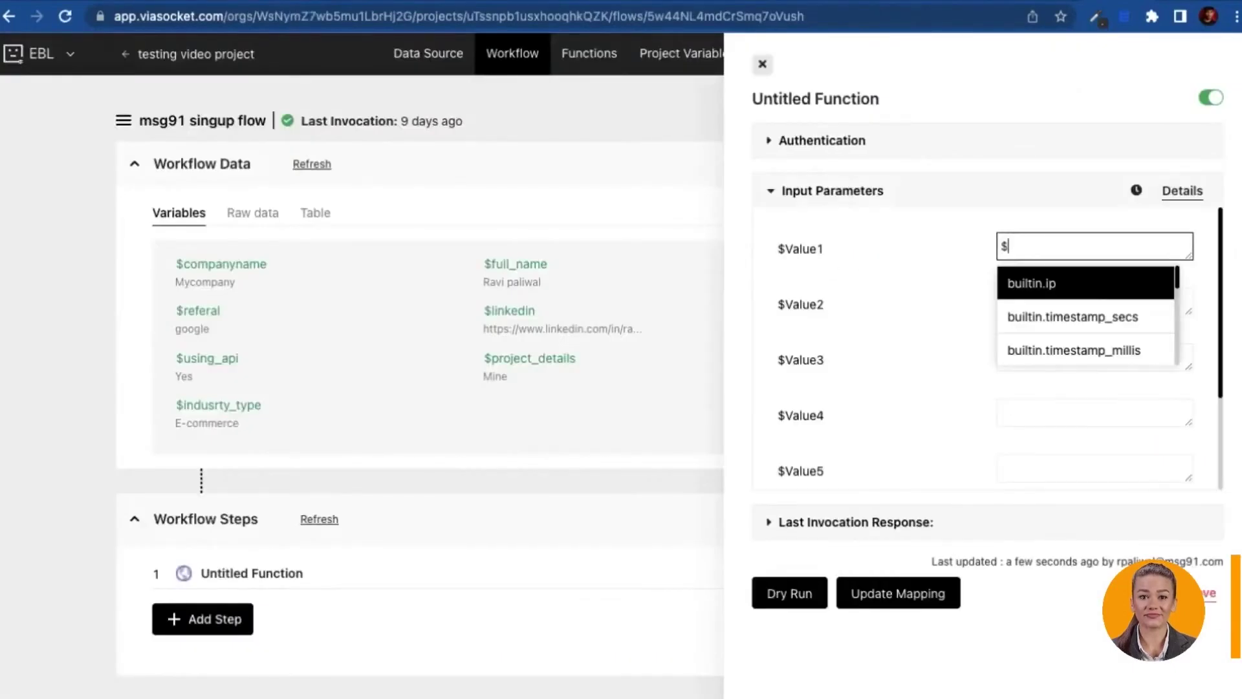
pyautogui.press('Tab')
pyautogui.write('$full_name')
pyautogui.press('Tab')
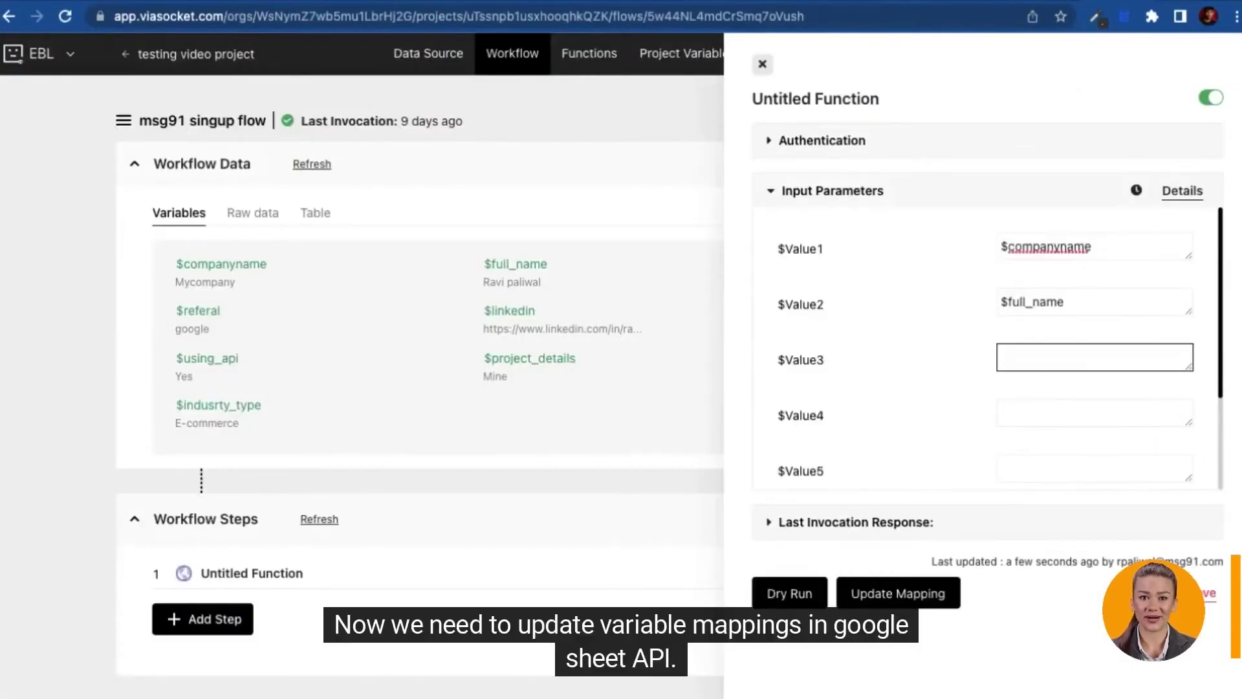
pyautogui.write('$indusrty_type')
pyautogui.press('Tab')
pyautogui.write('$')
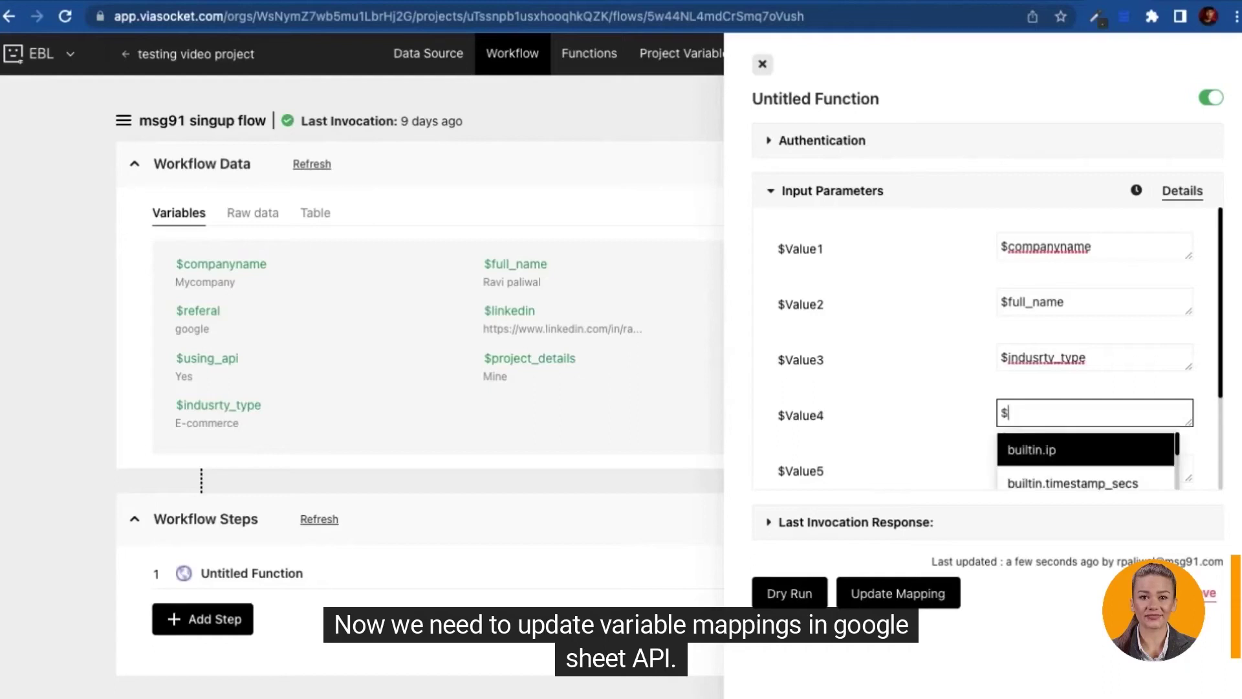
pyautogui.write('linkedin $project_details')
pyautogui.press('Tab')
# Step: Map Value5 to $using_api and Value6 to $referal, and start Value7 with $
pyautogui.write('$usin')
pyautogui.click(1066, 378)
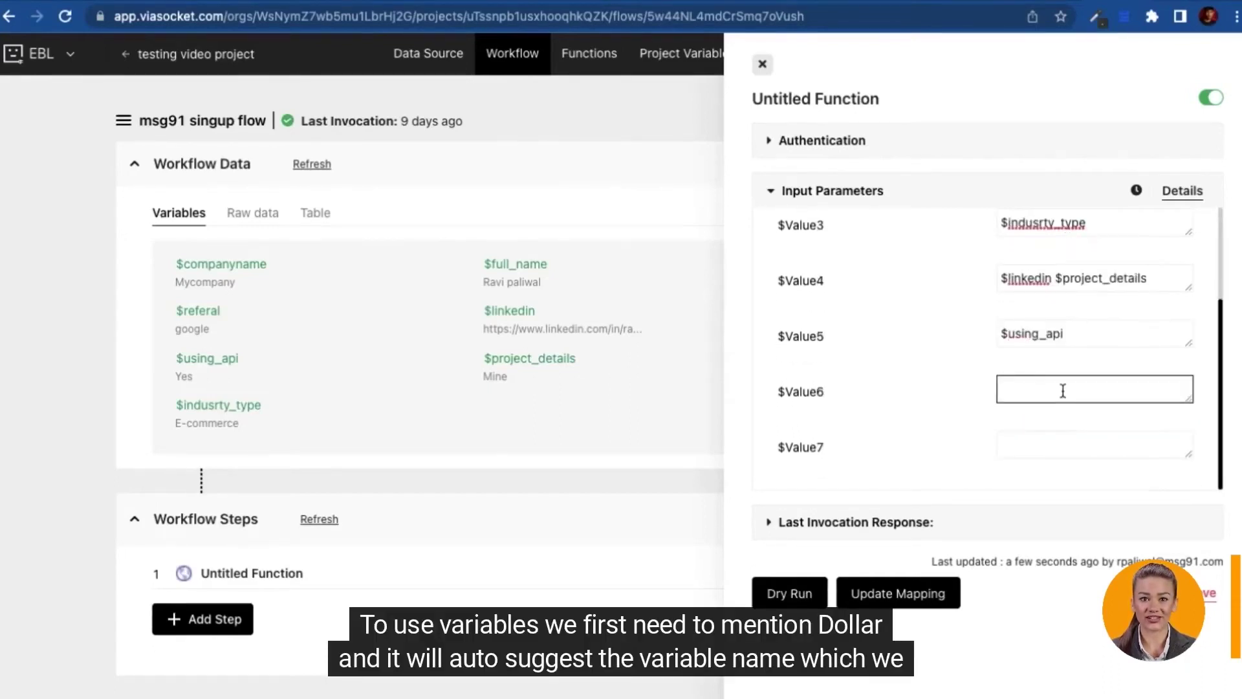
pyautogui.write('$ref')
pyautogui.click(1054, 430)
pyautogui.write('$')
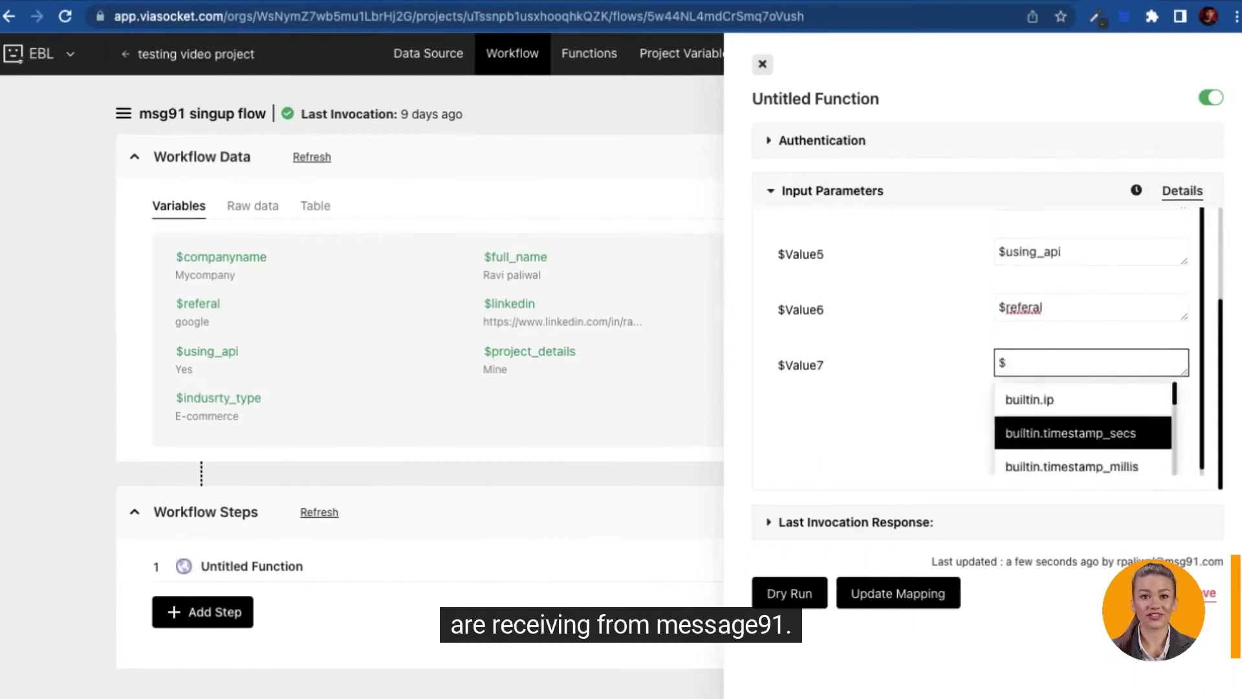
pyautogui.scroll(-2, 1077, 427)
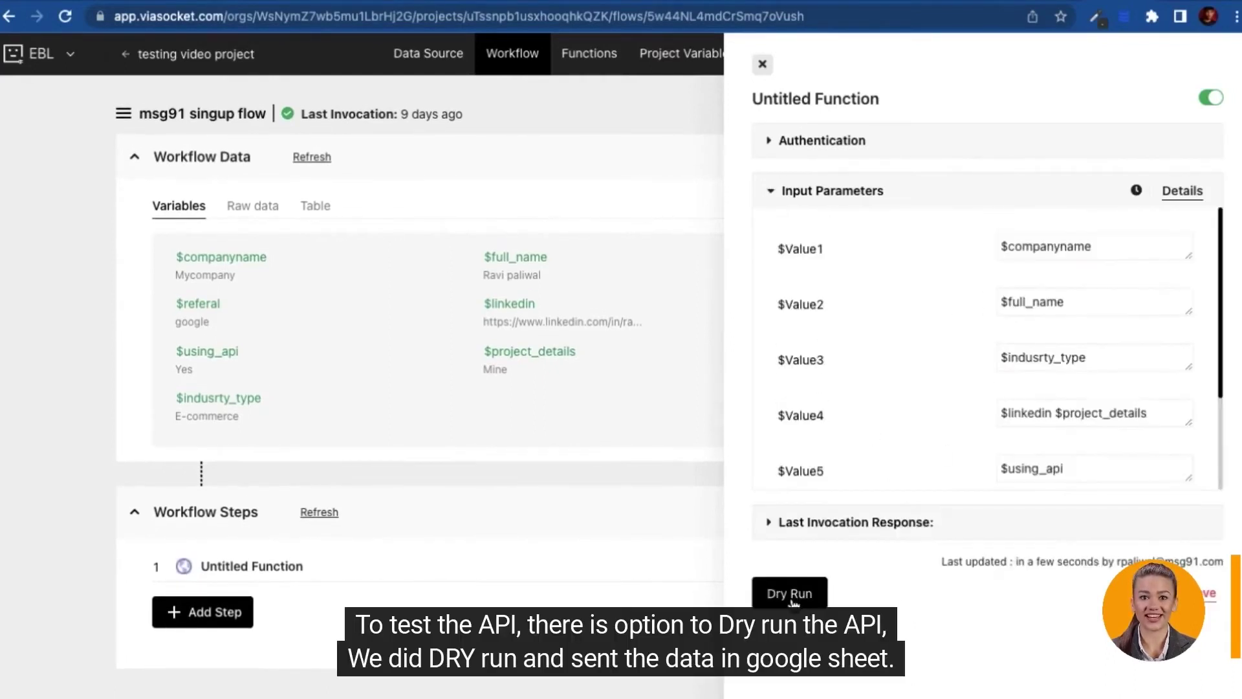
# Step: Dry-run the Untitled Function and confirm row 1 of Testing sheet 123 was filled
pyautogui.click(789, 593)
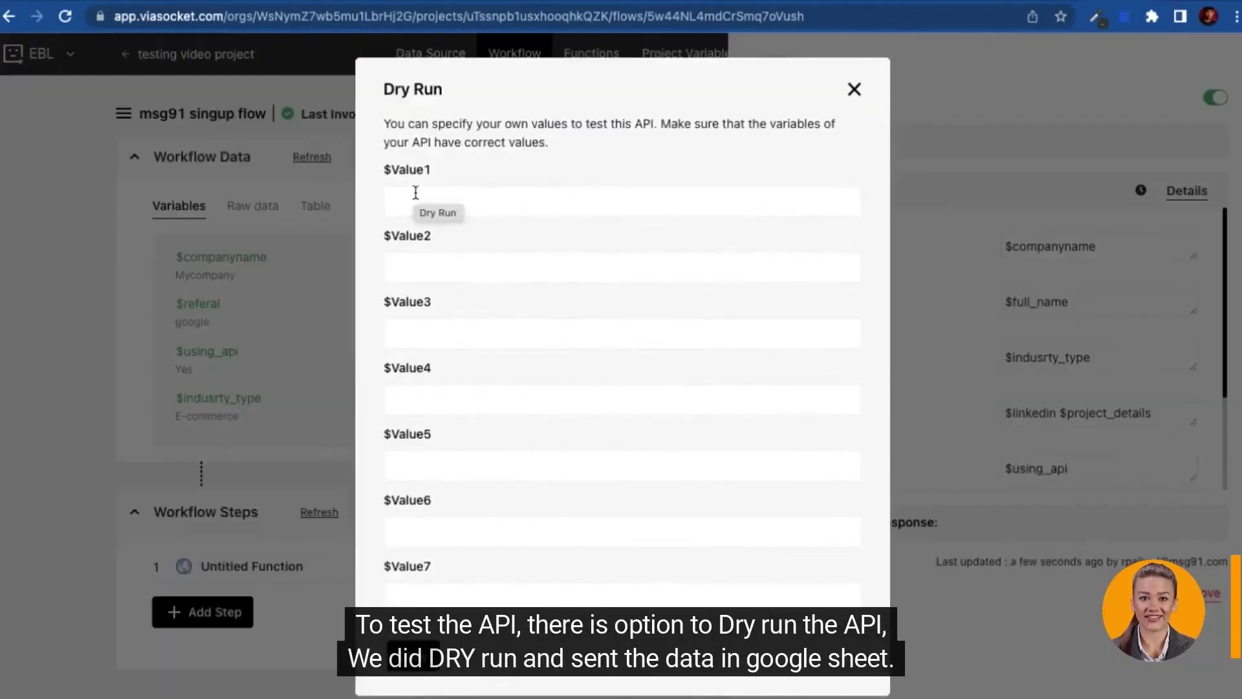
pyautogui.click(854, 87)
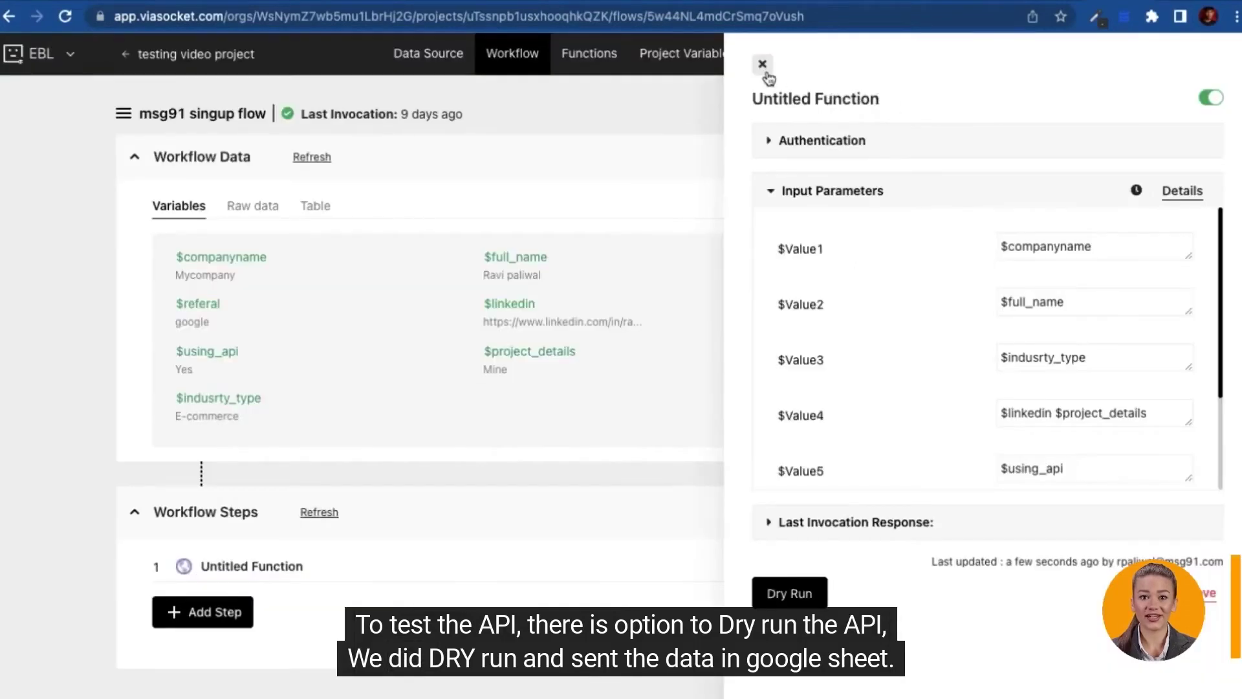
pyautogui.click(762, 64)
pyautogui.click(1075, 511)
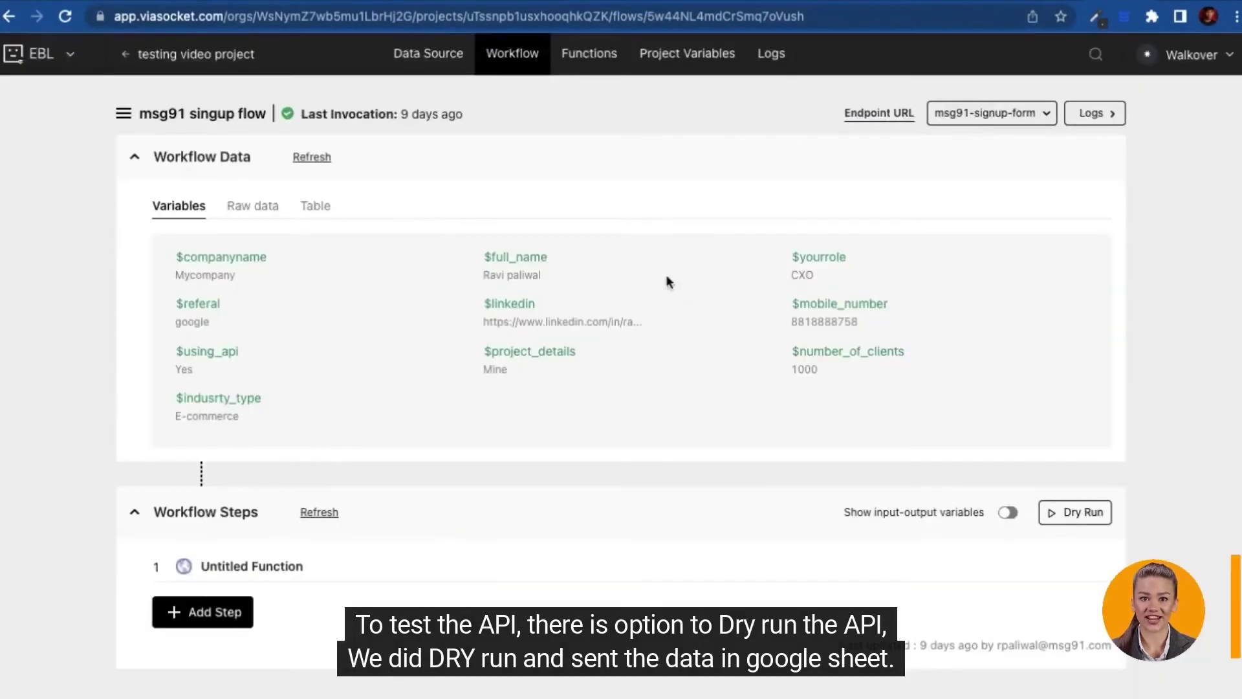
pyautogui.click(258, 564)
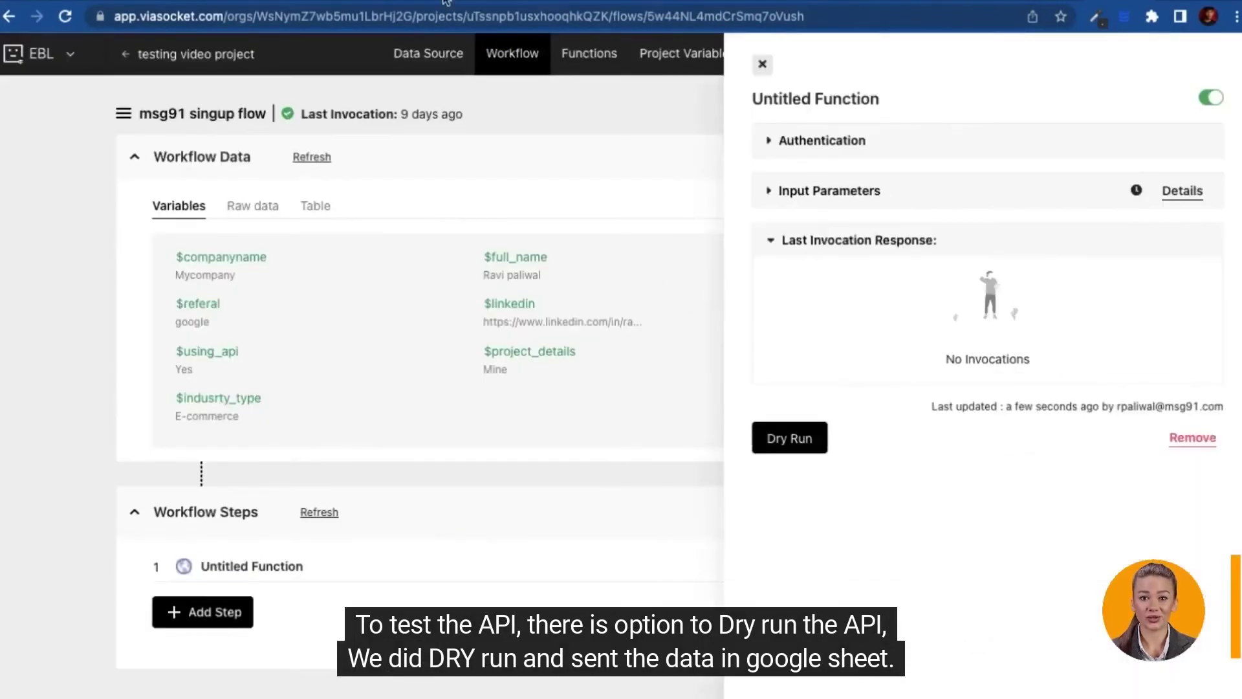
pyautogui.click(447, 2)
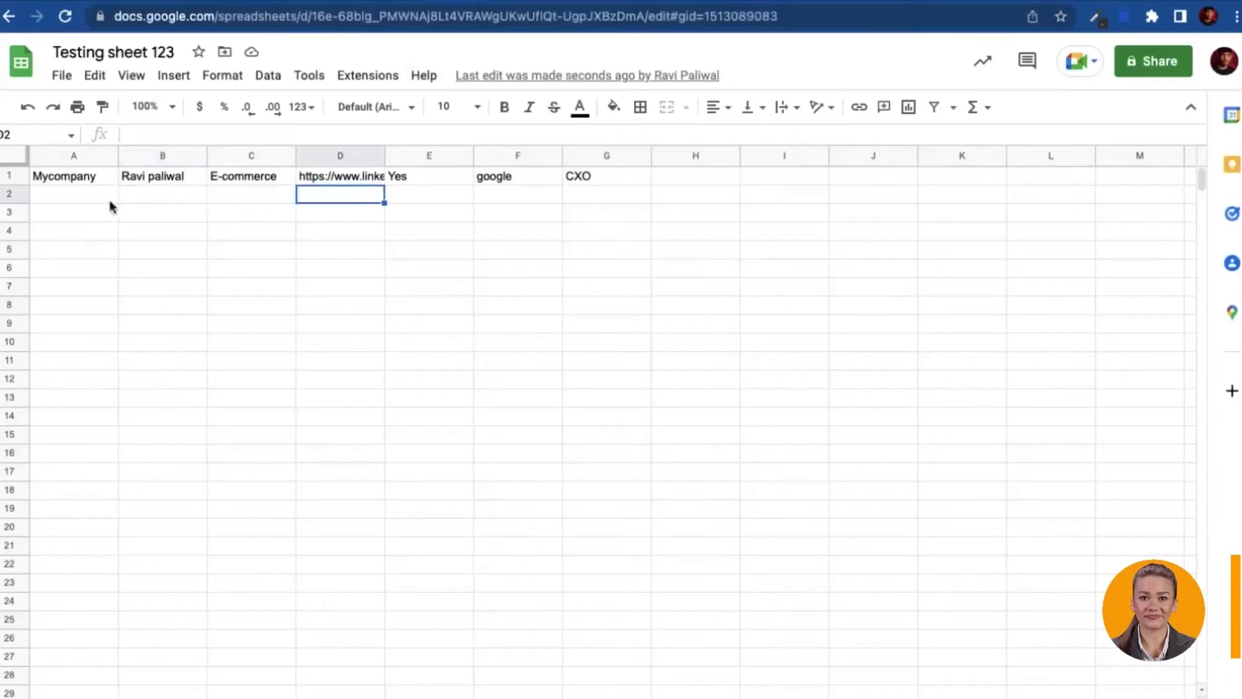
pyautogui.click(1088, 2)
# Step: Save the last response's spreadsheetId as variable Sheet_response and show input-output variables
pyautogui.click(762, 65)
pyautogui.click(312, 164)
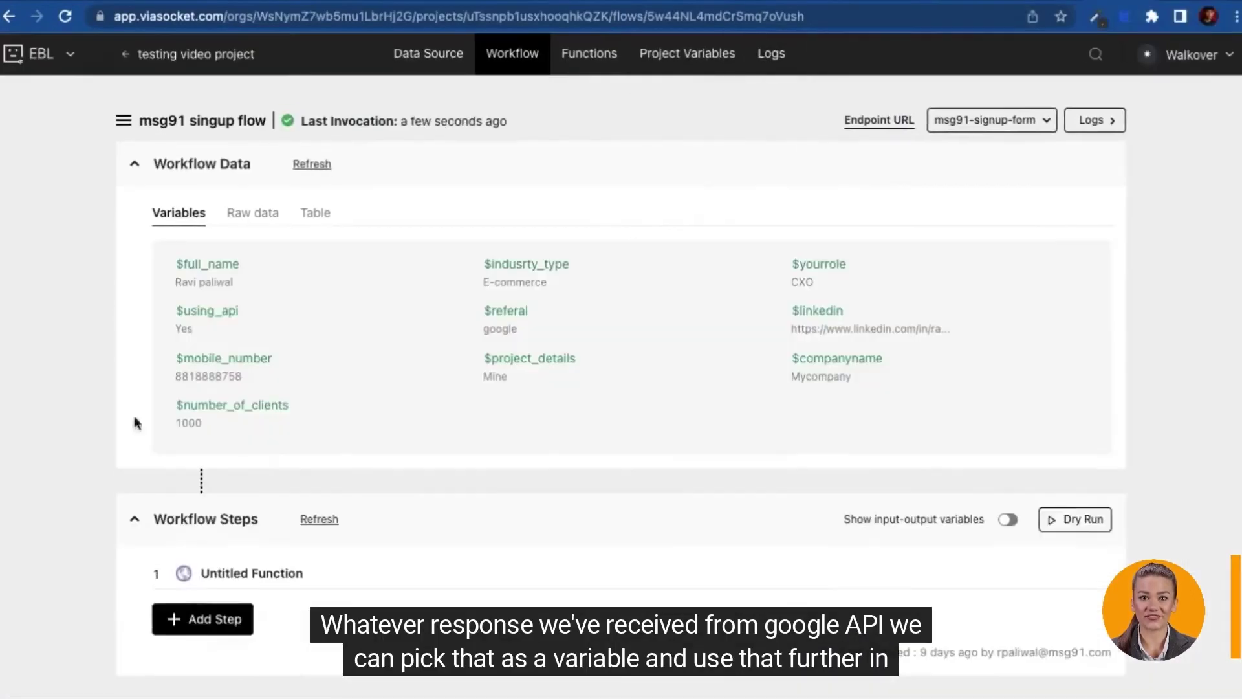
pyautogui.click(259, 573)
pyautogui.click(877, 511)
pyautogui.click(796, 303)
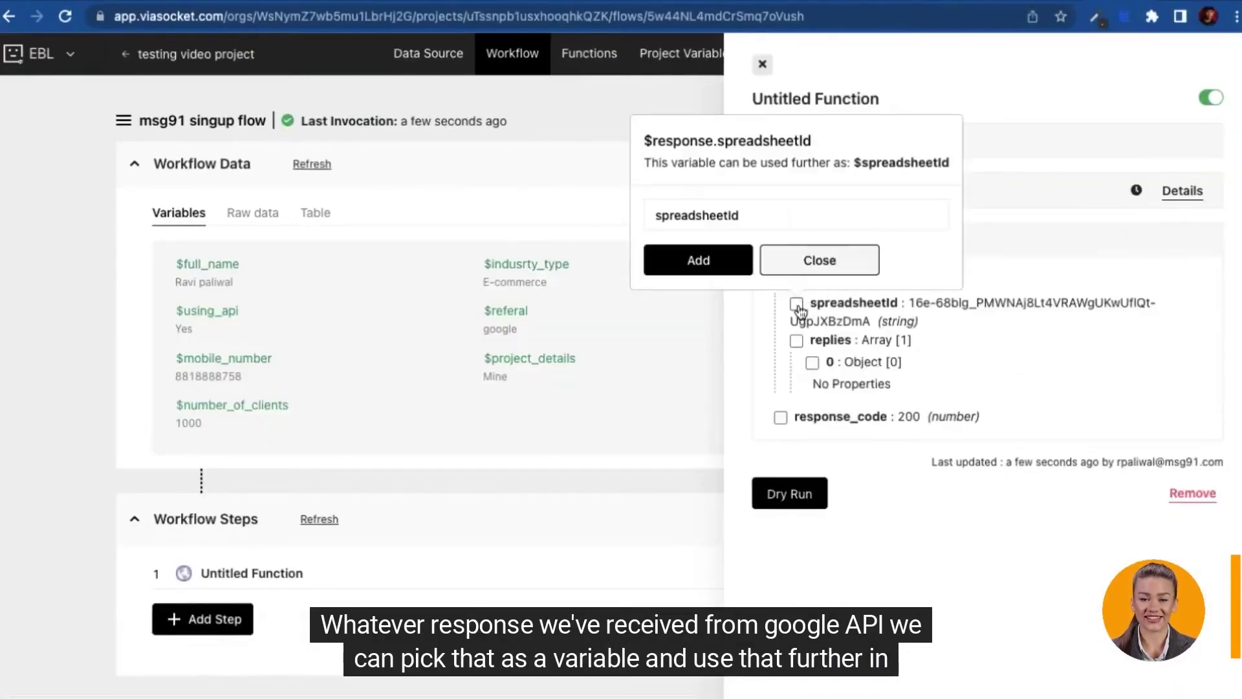
pyautogui.doubleClick(782, 216)
pyautogui.write('Sheet_response')
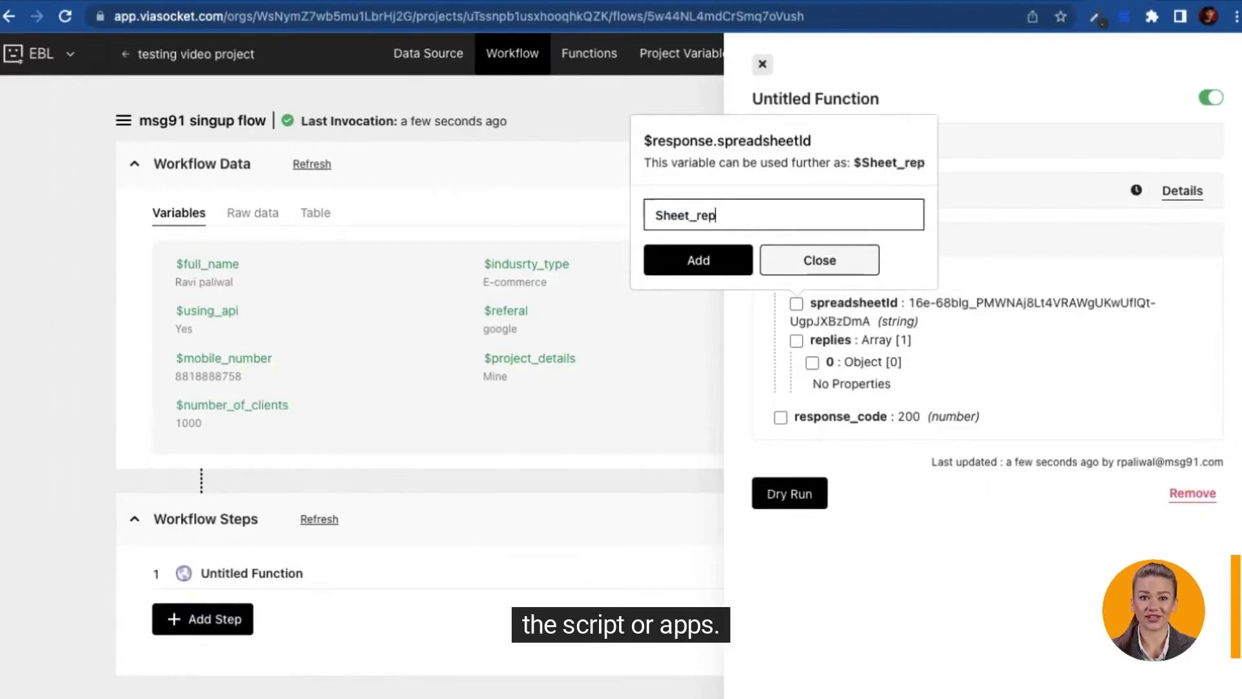
pyautogui.press('Return')
pyautogui.click(762, 65)
pyautogui.click(1007, 520)
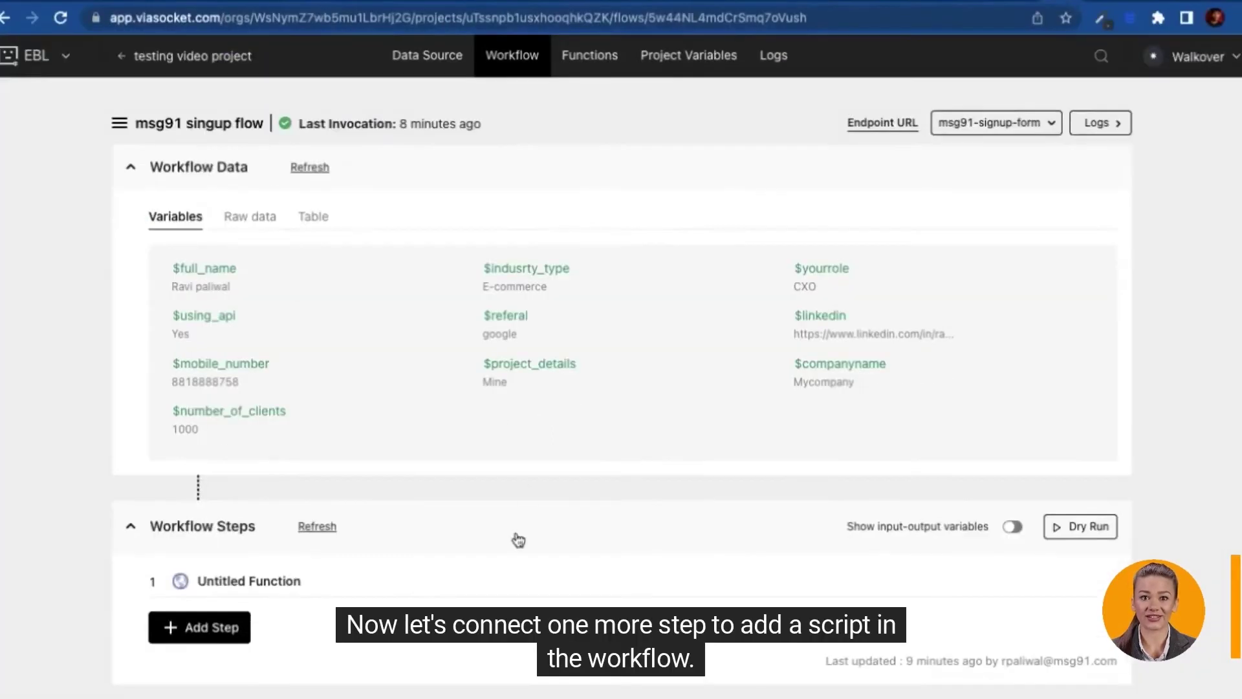
# Step: Add a Script step and paste the Email to Domain JavaScript from Notes into its editor
pyautogui.click(195, 627)
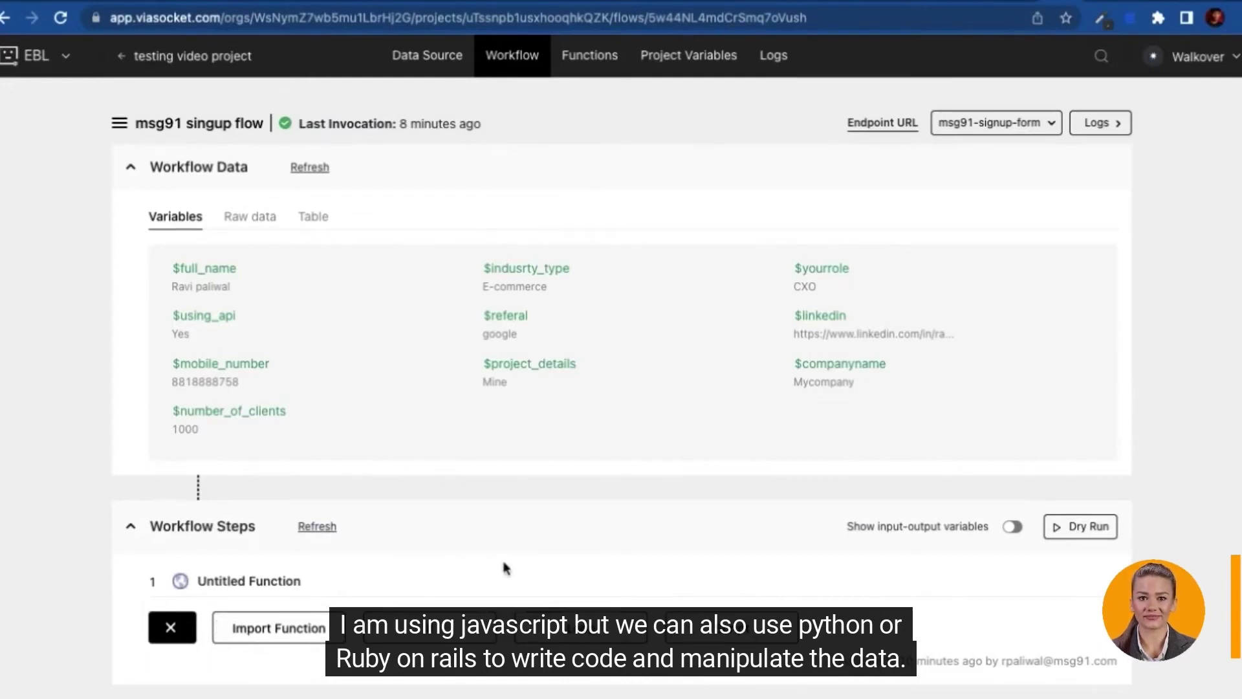
pyautogui.click(717, 632)
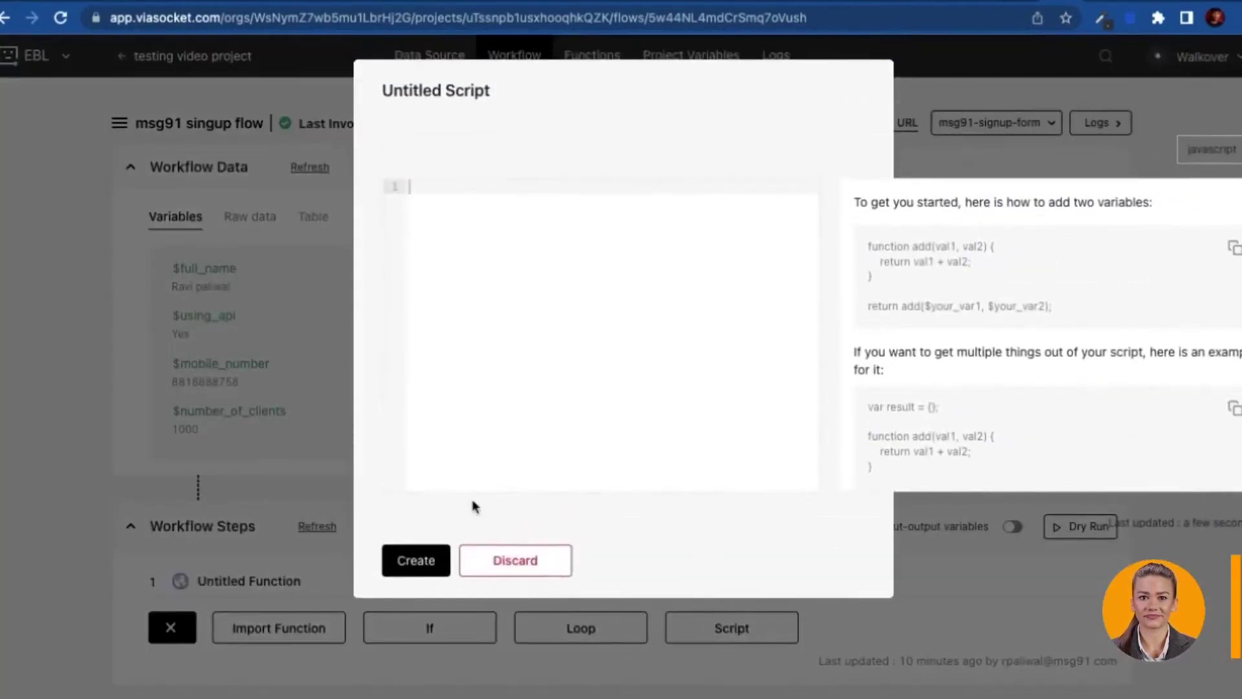
pyautogui.click(522, 368)
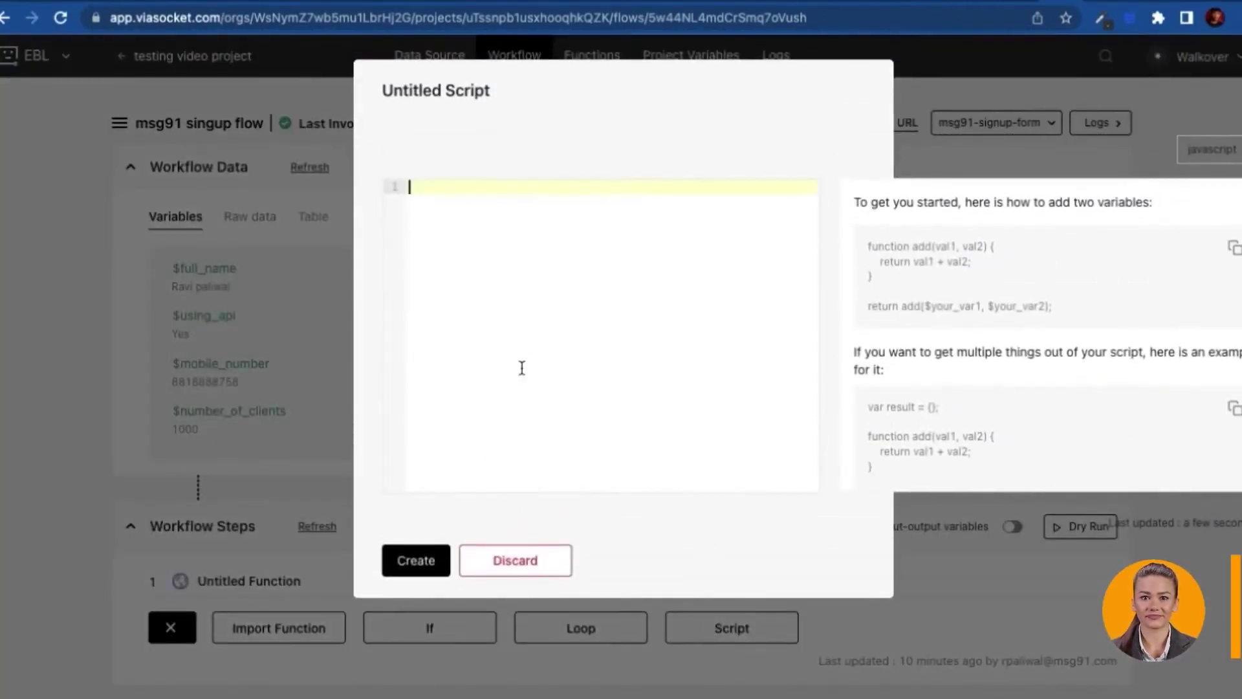
pyautogui.hotkey('ctrl', 'Left')
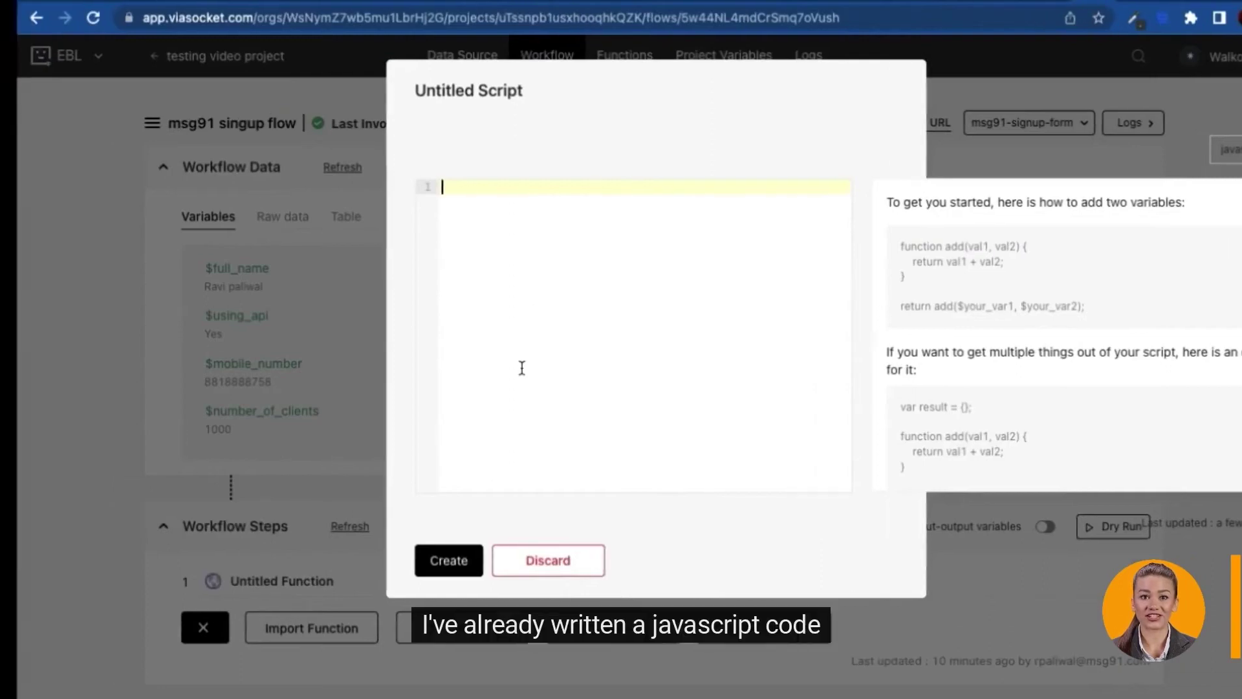
pyautogui.click(543, 540)
pyautogui.scroll(-10, 544, 540)
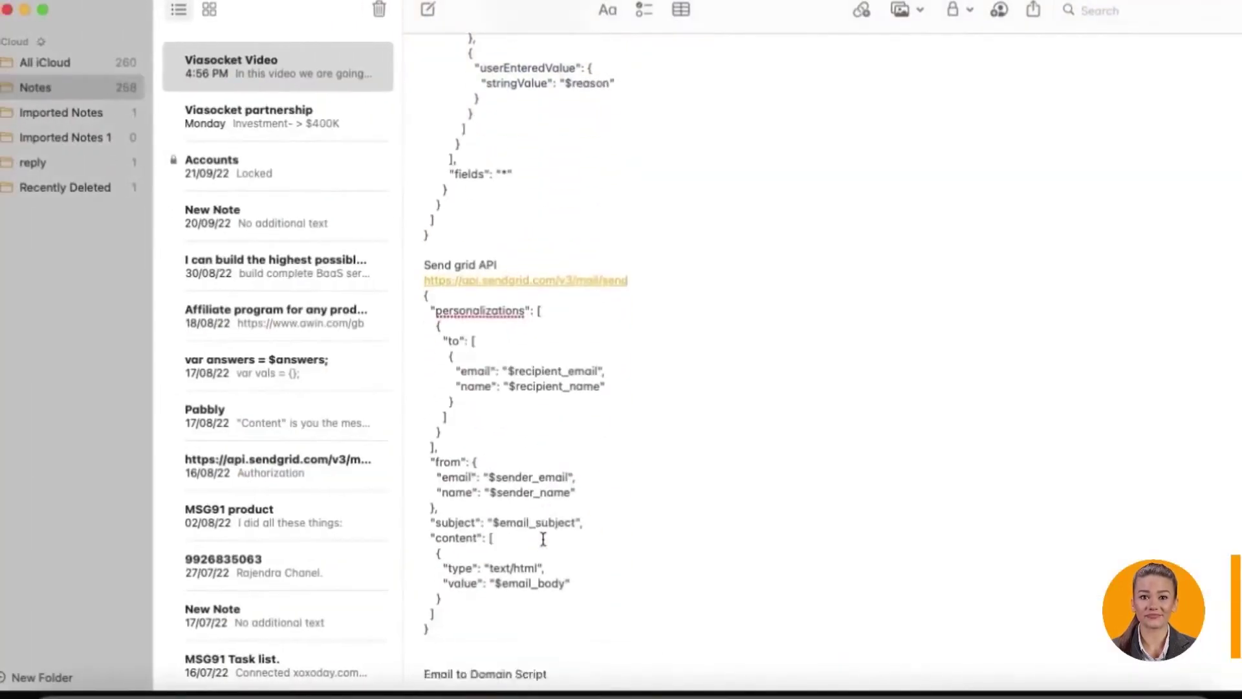
pyautogui.moveTo(419, 518); pyautogui.dragTo(504, 626)
pyautogui.press('super+c')
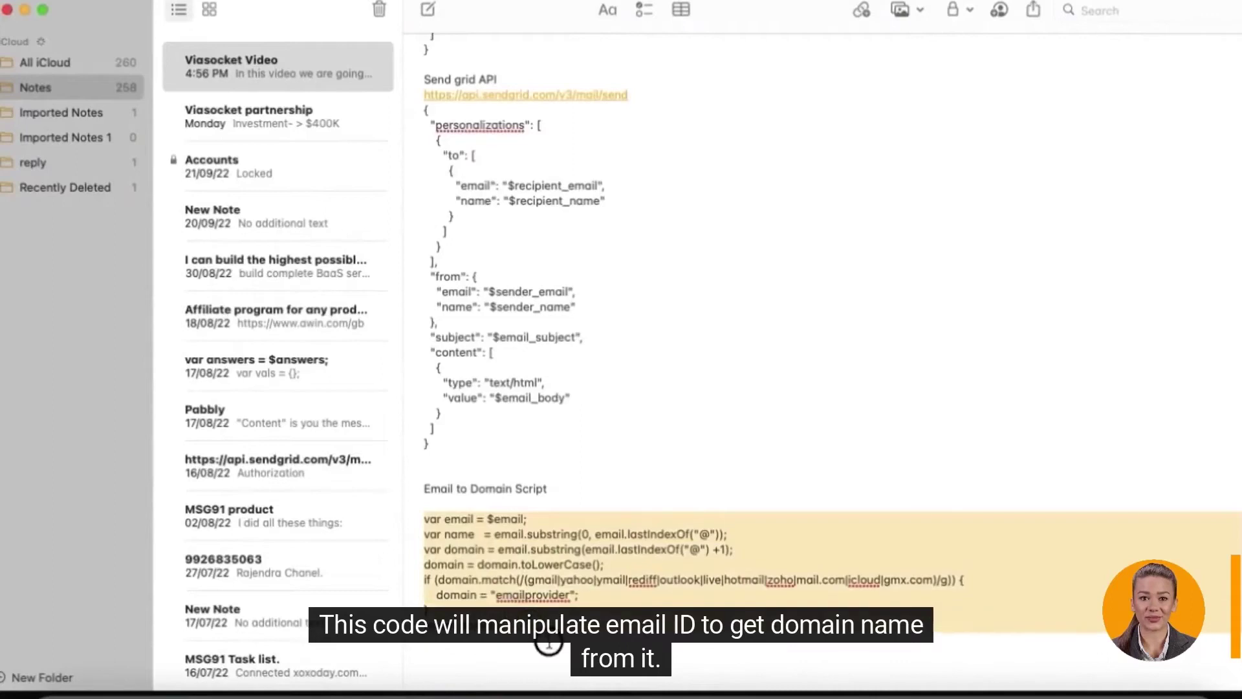
pyautogui.hotkey('ctrl', 'Right')
pyautogui.press('super+v')
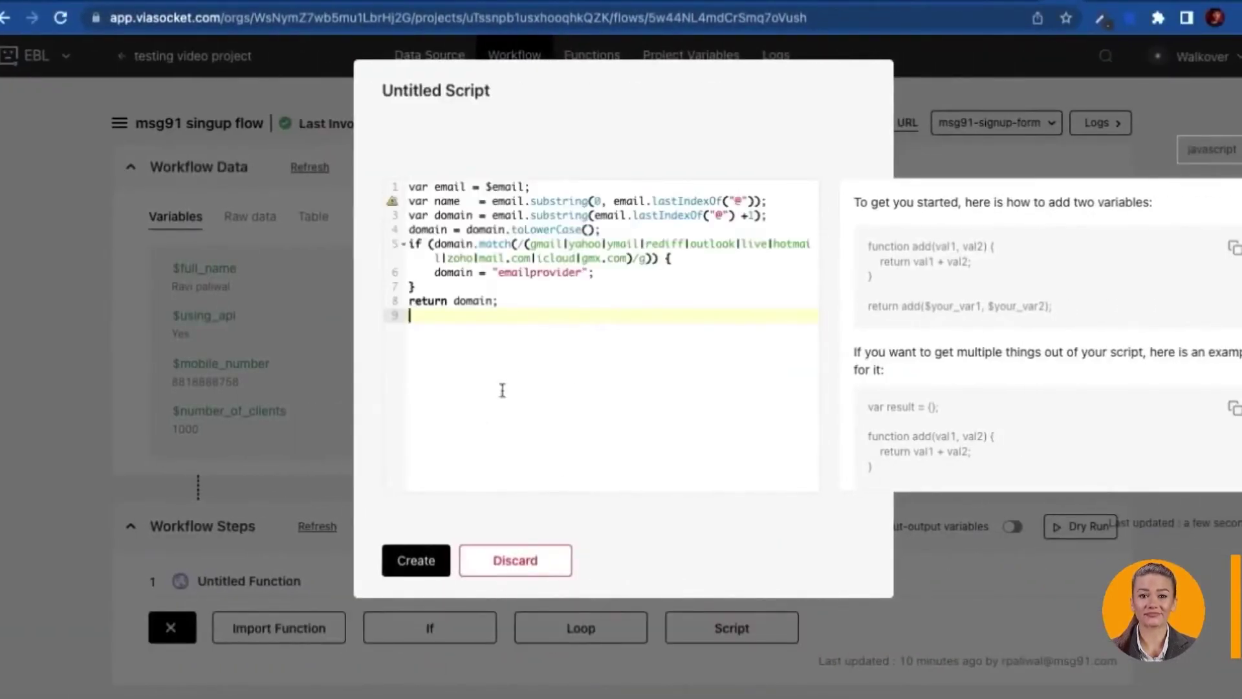
# Step: Create the script step and dry-run it with a saved $email address
pyautogui.click(431, 571)
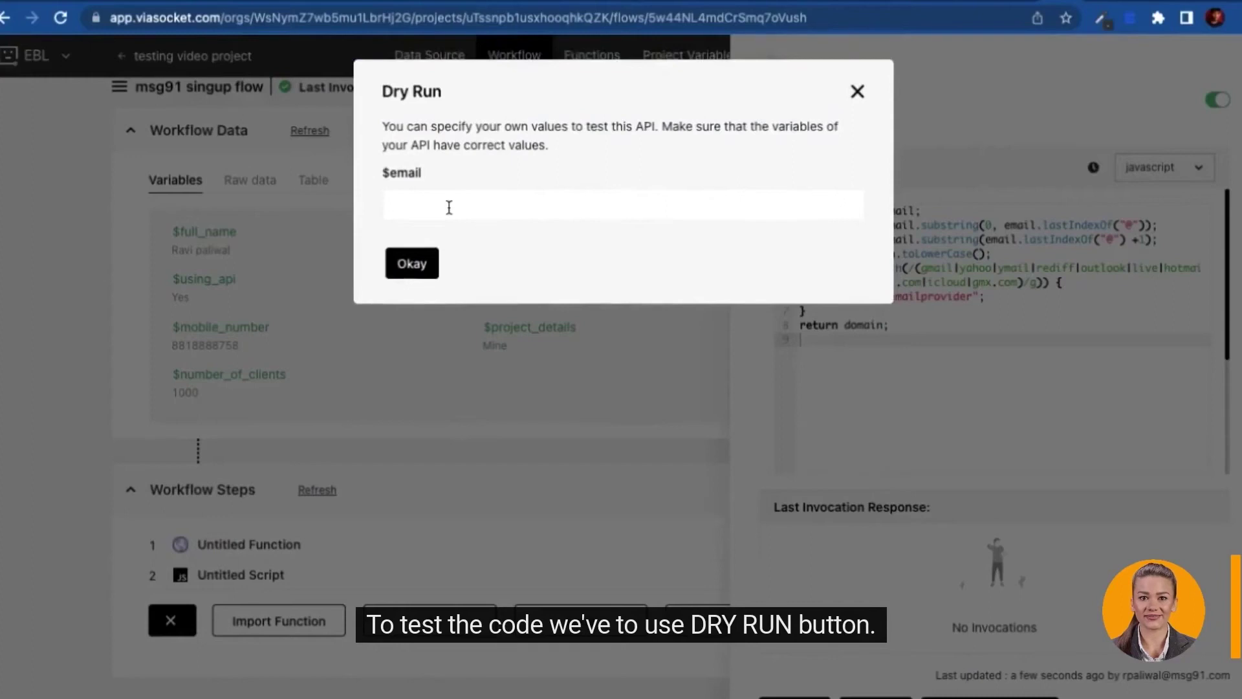
pyautogui.click(449, 209)
pyautogui.press('Down')
pyautogui.press('Return')
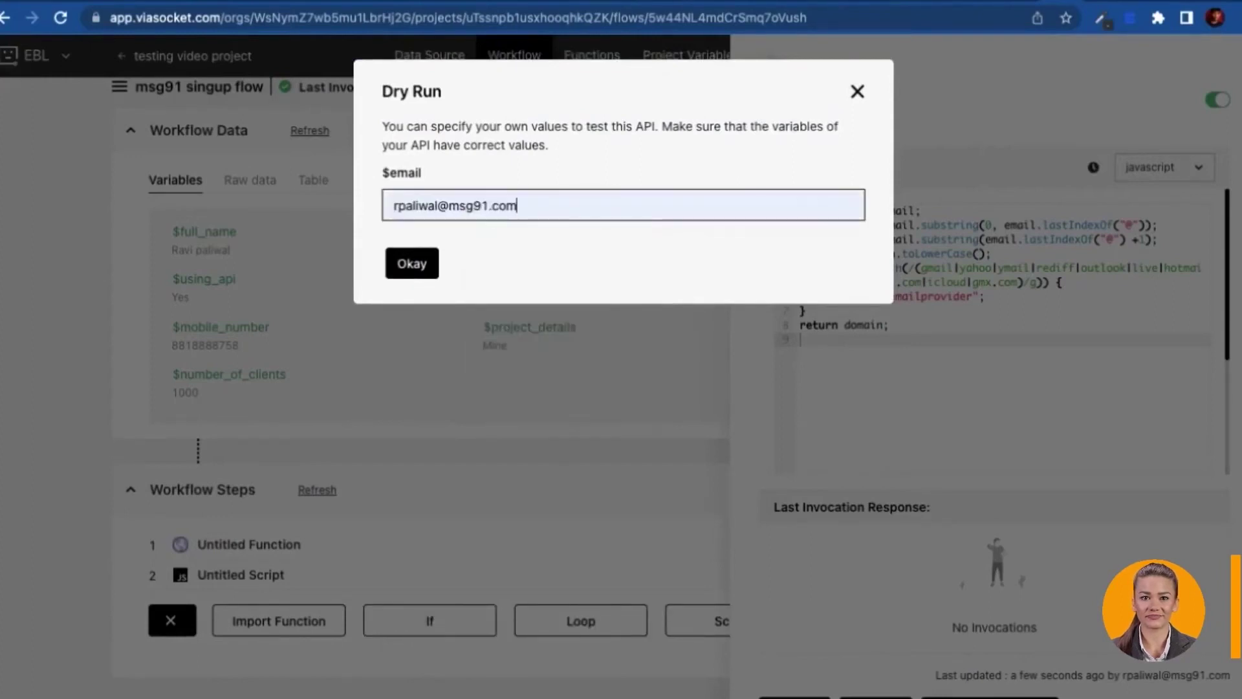
pyautogui.click(417, 271)
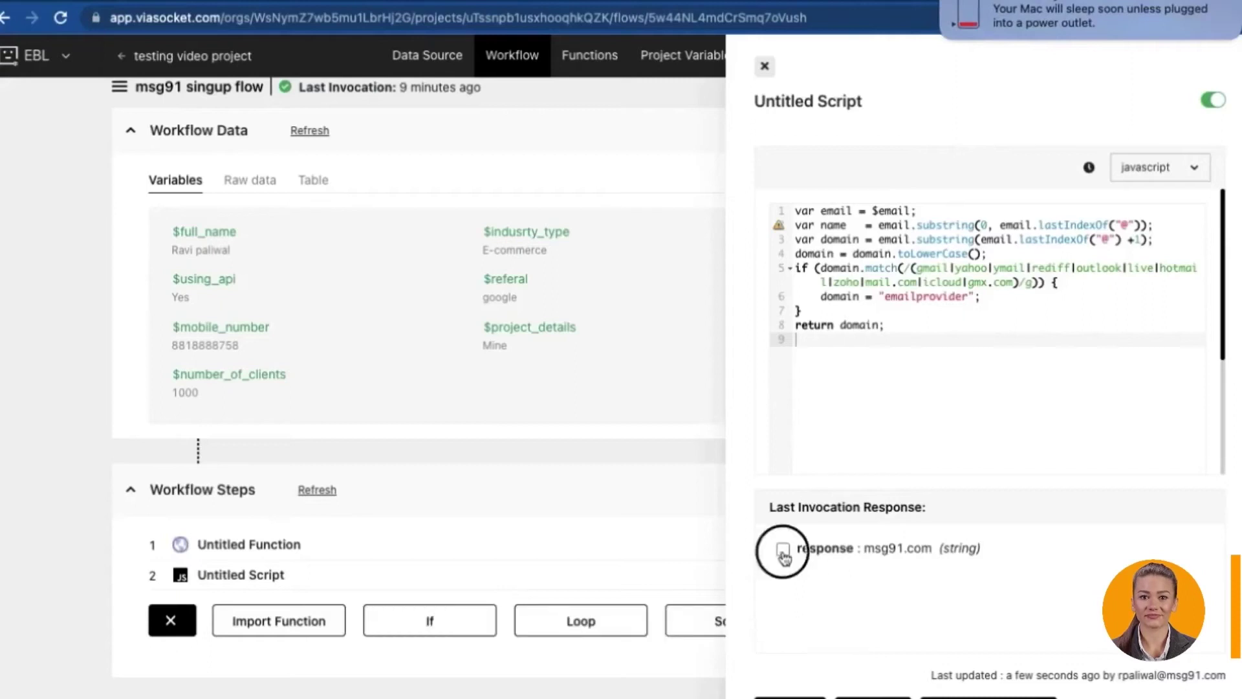
# Step: Save the msg91.com response as variable Domain_name and close the script panel
pyautogui.click(782, 548)
pyautogui.click(728, 465)
pyautogui.doubleClick(727, 465)
pyautogui.write('Domain_')
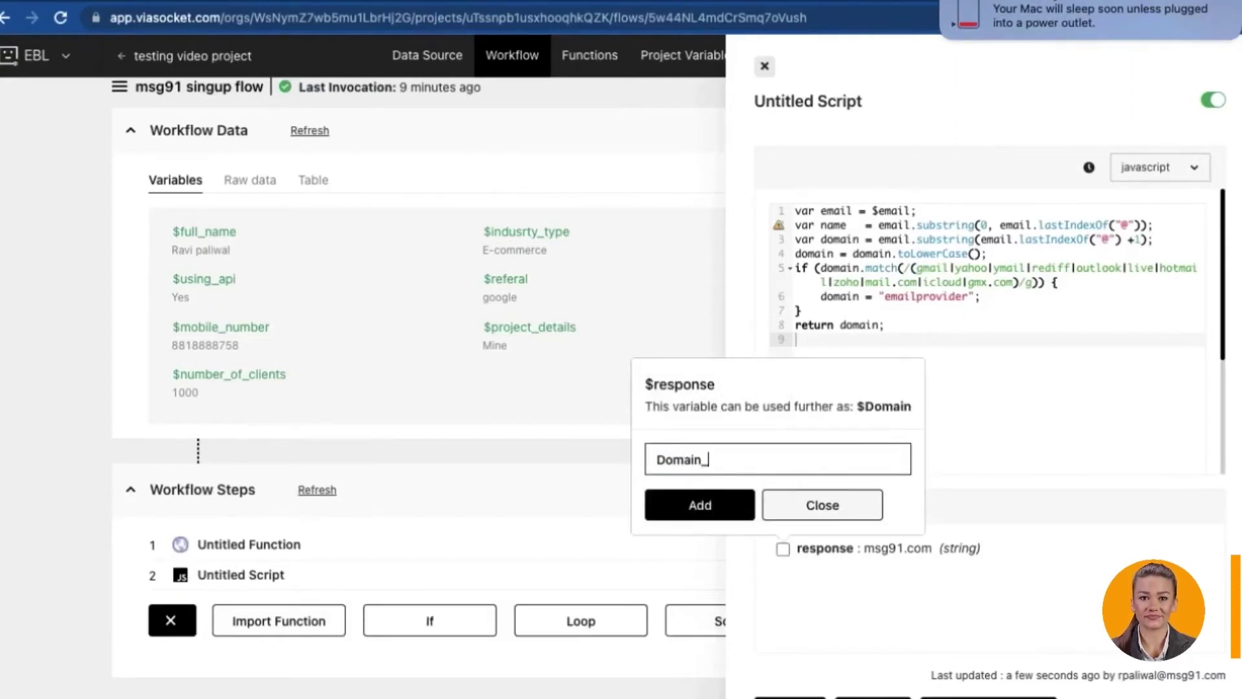
pyautogui.write('name')
pyautogui.click(666, 501)
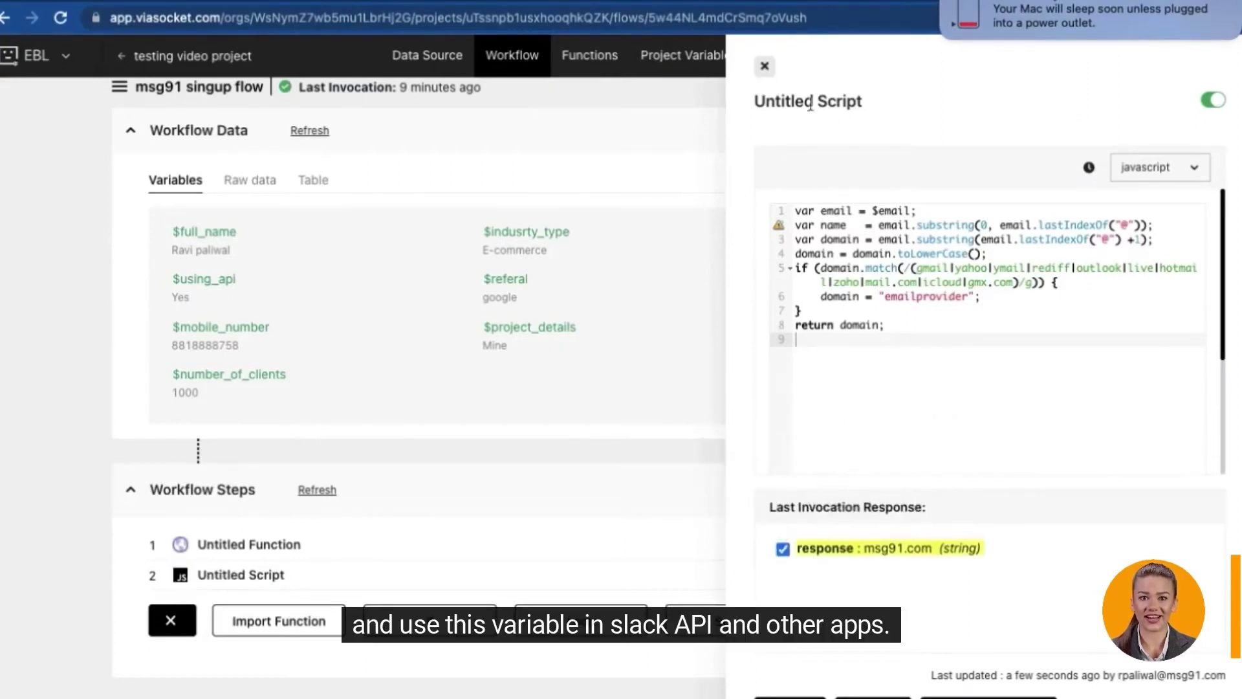
pyautogui.click(763, 65)
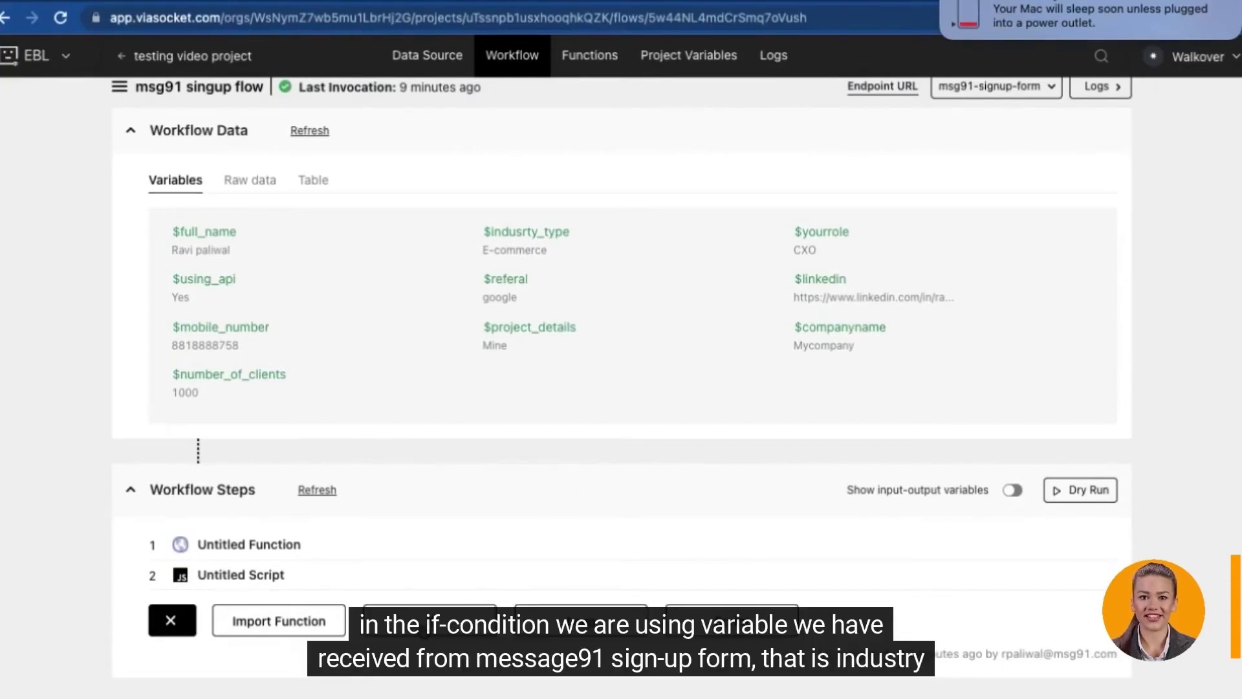
# Step: Add an If step with condition $indusrty_type == "E-commerce"
pyautogui.click(430, 620)
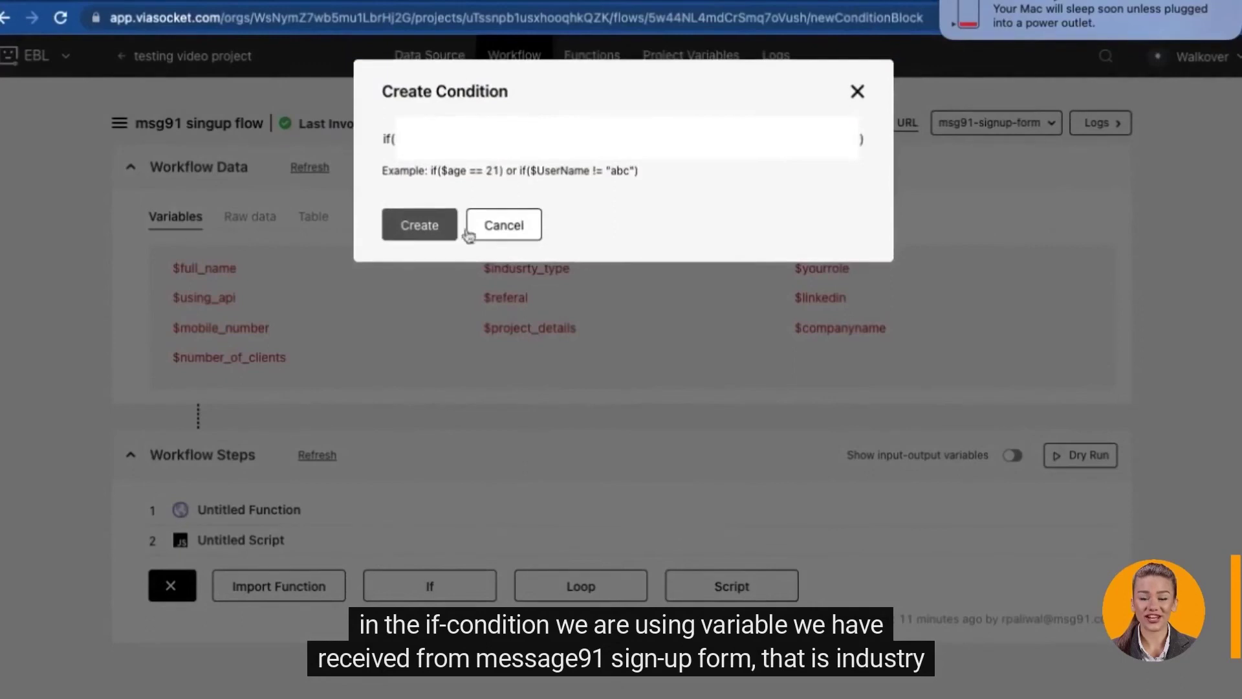
pyautogui.click(462, 140)
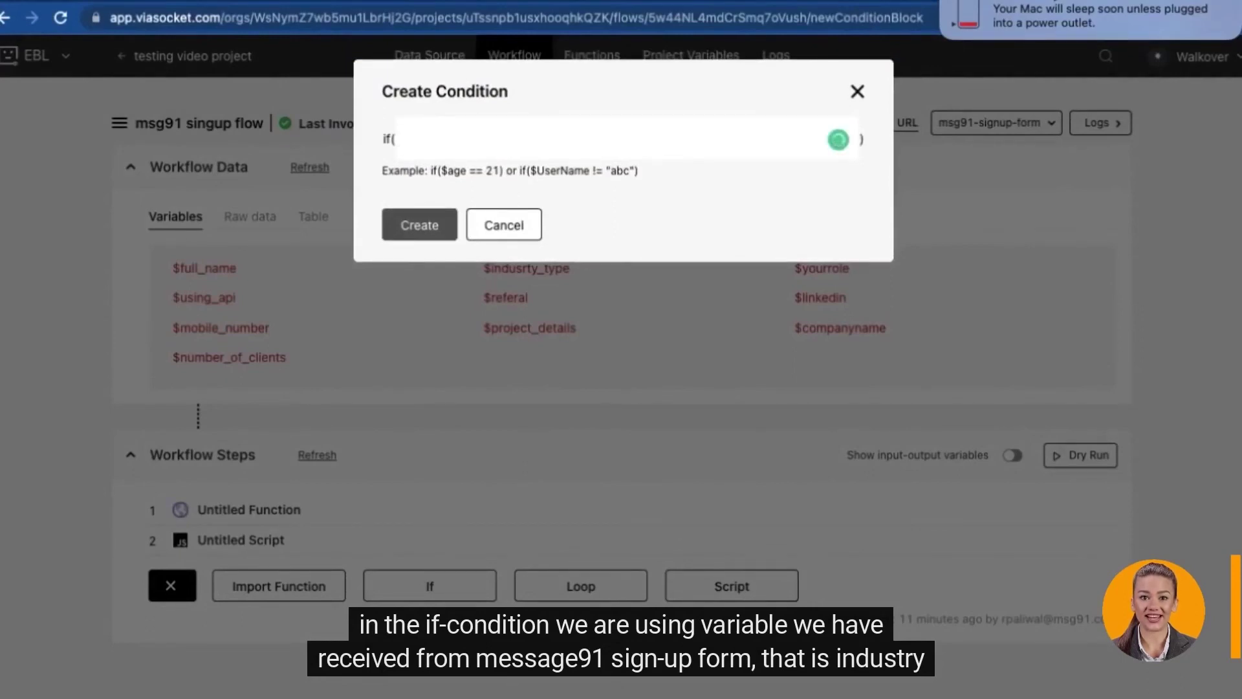
pyautogui.write('$indus')
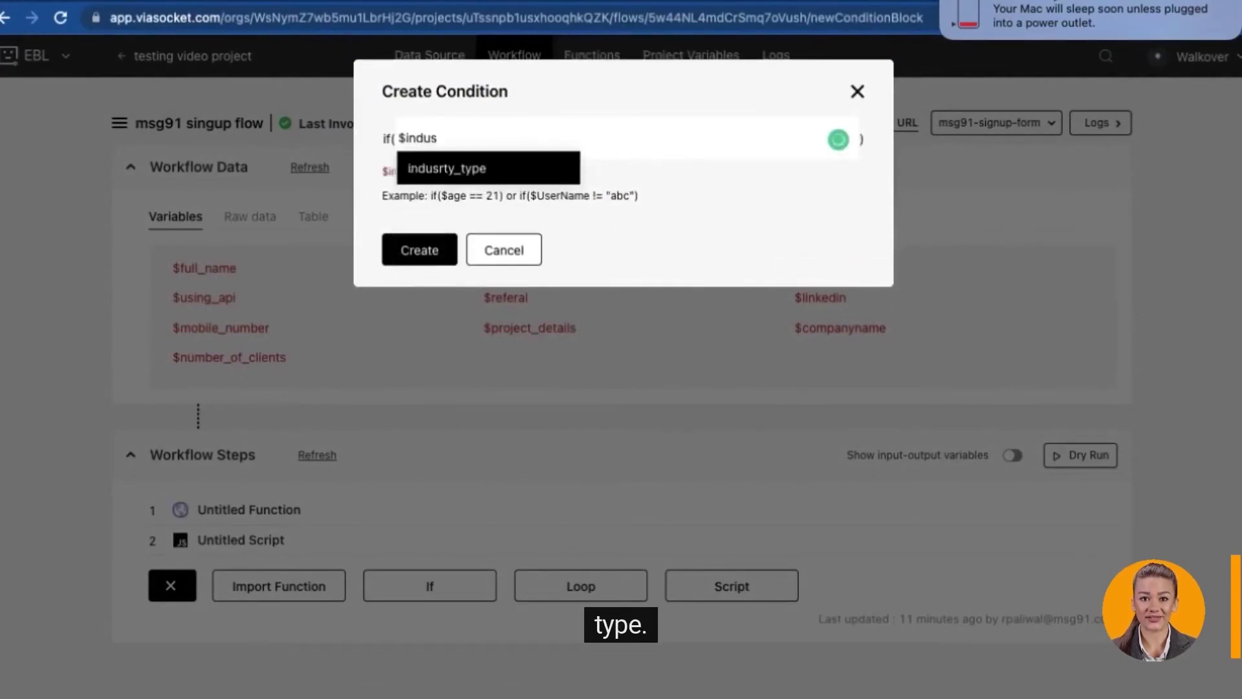
pyautogui.press('Return')
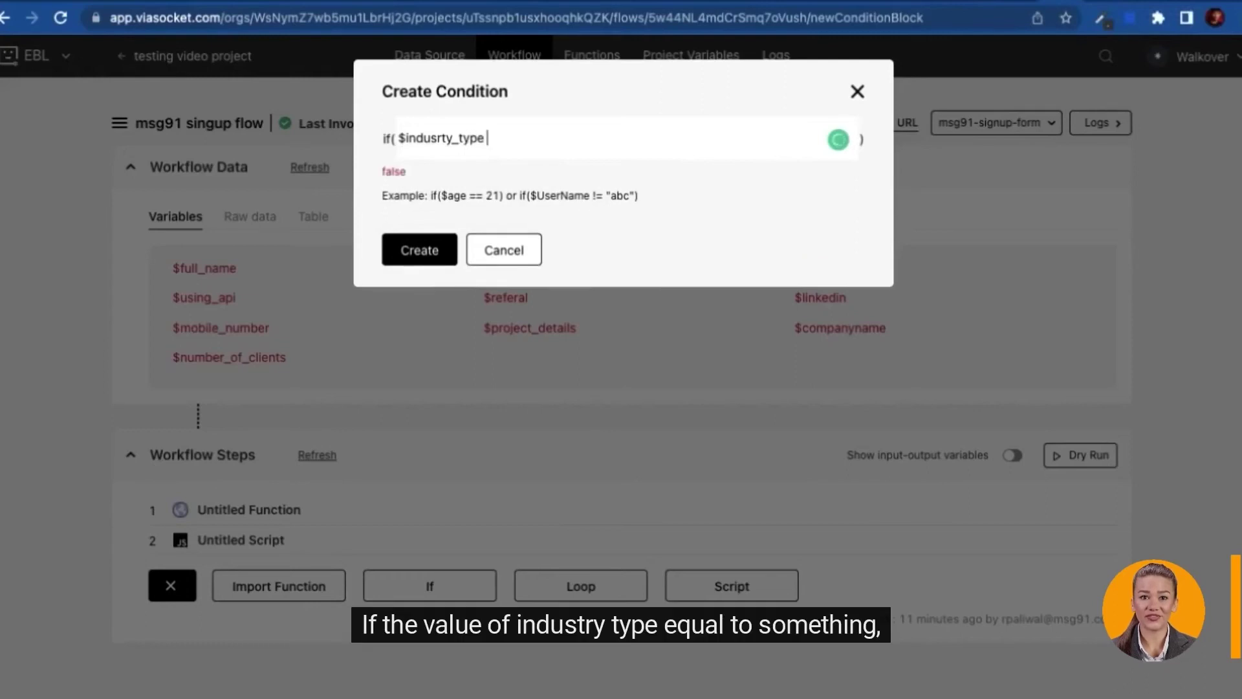
pyautogui.write('==')
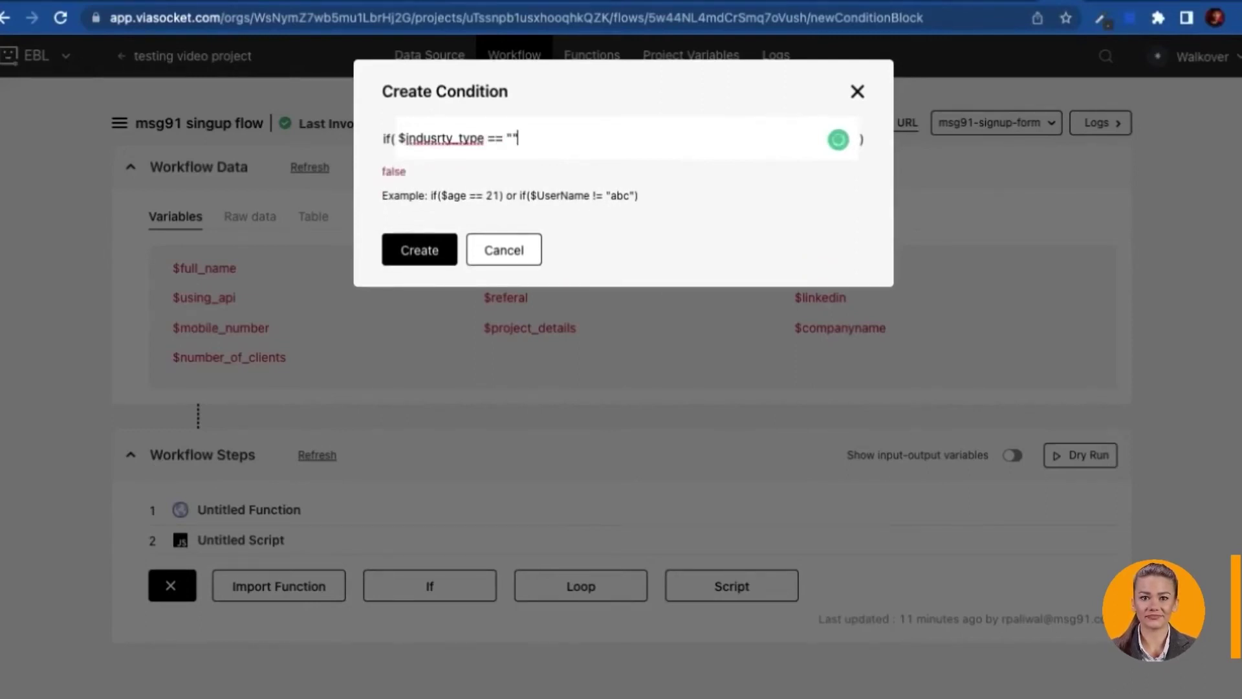
pyautogui.write(' "Ec')
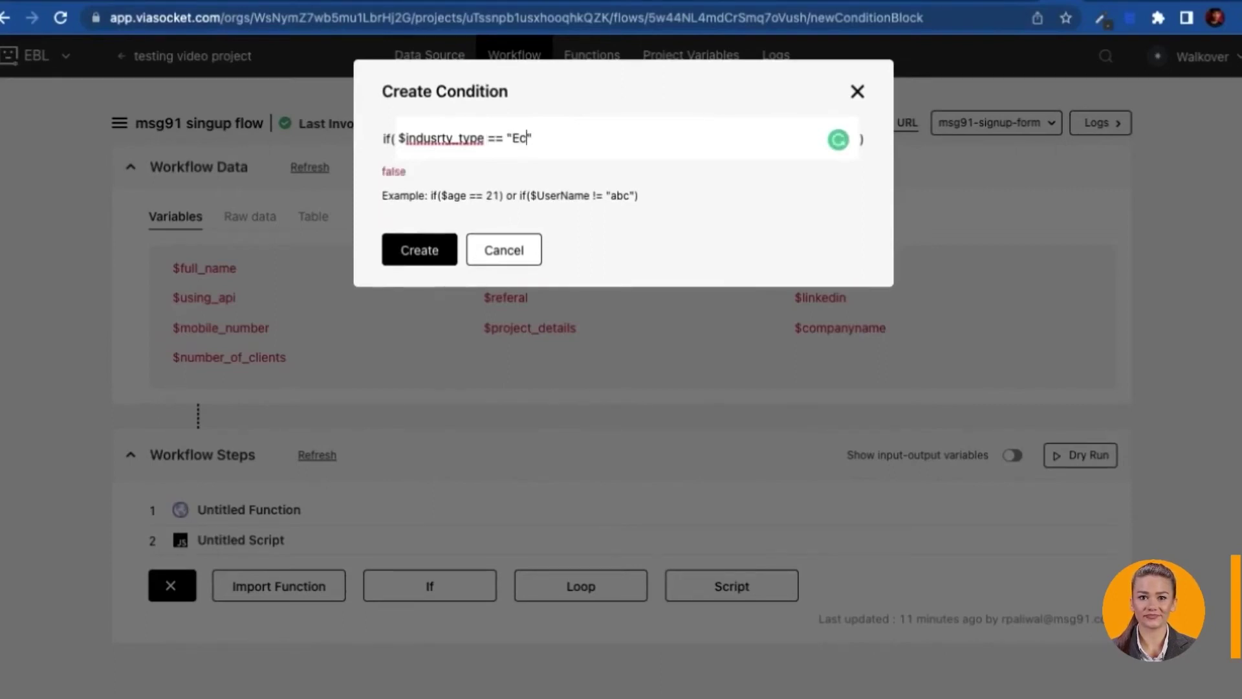
pyautogui.press('BackSpace')
pyautogui.write('-commerce')
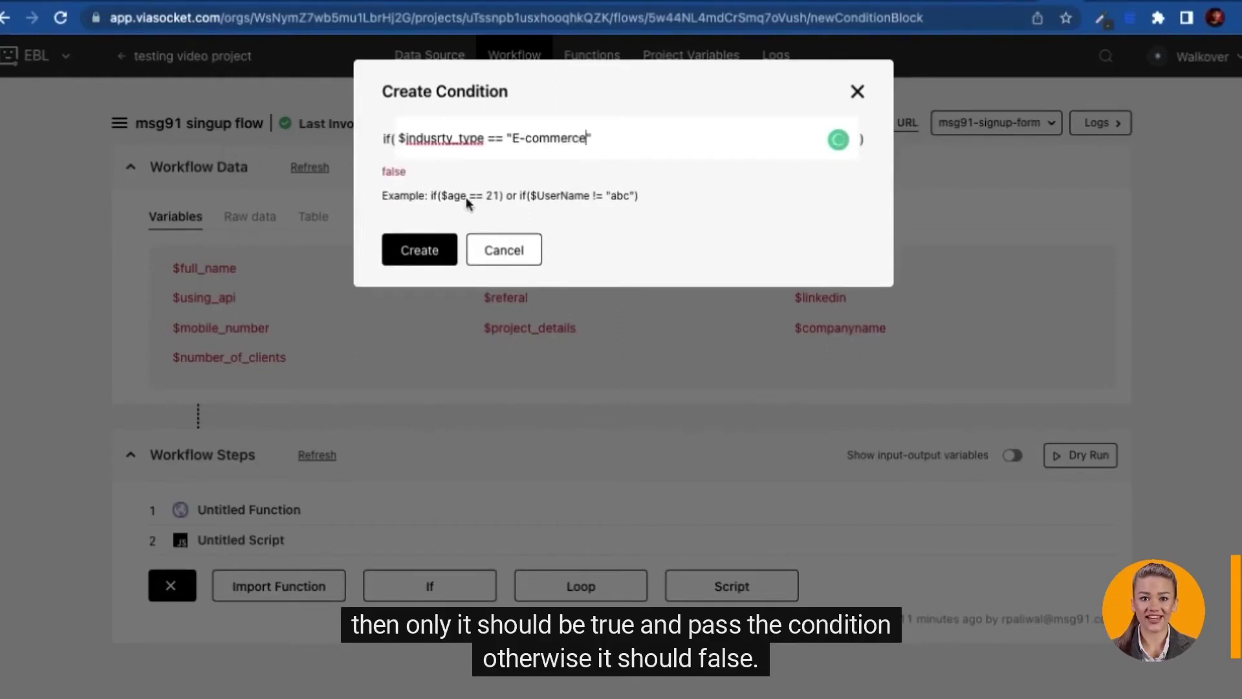
pyautogui.click(431, 250)
# Step: Import the Space | Send Message function and drag it under the Then branch
pyautogui.scroll(-3, 421, 377)
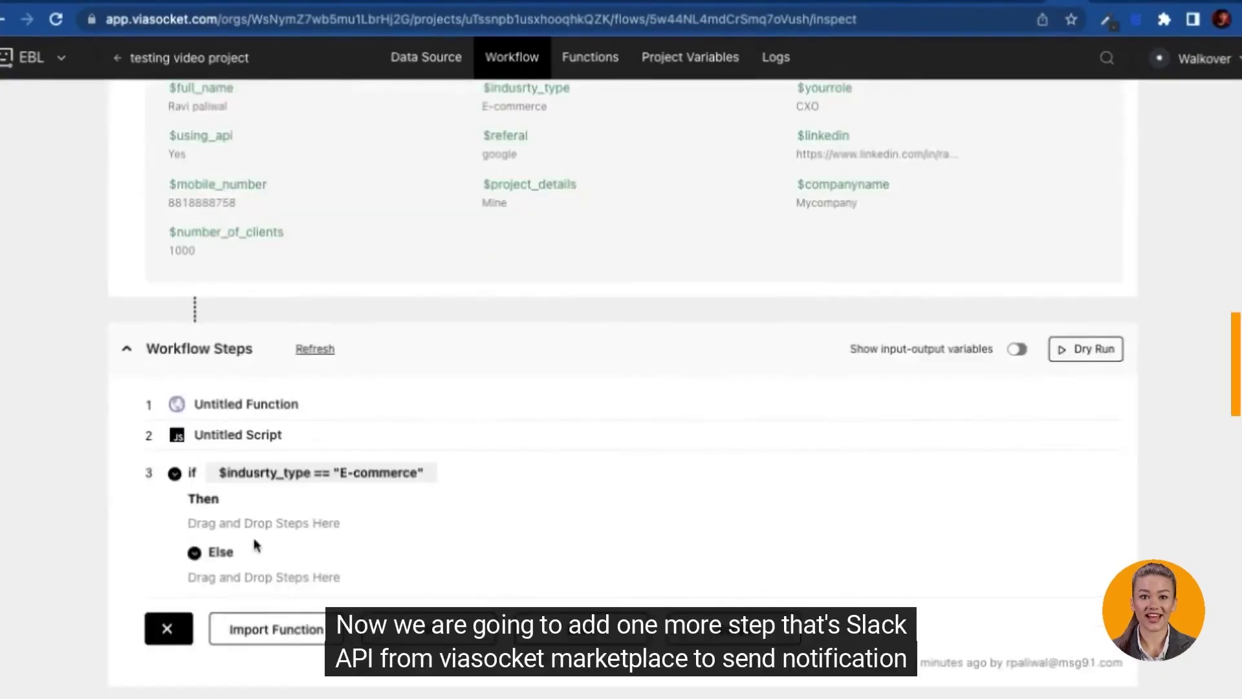
pyautogui.click(275, 637)
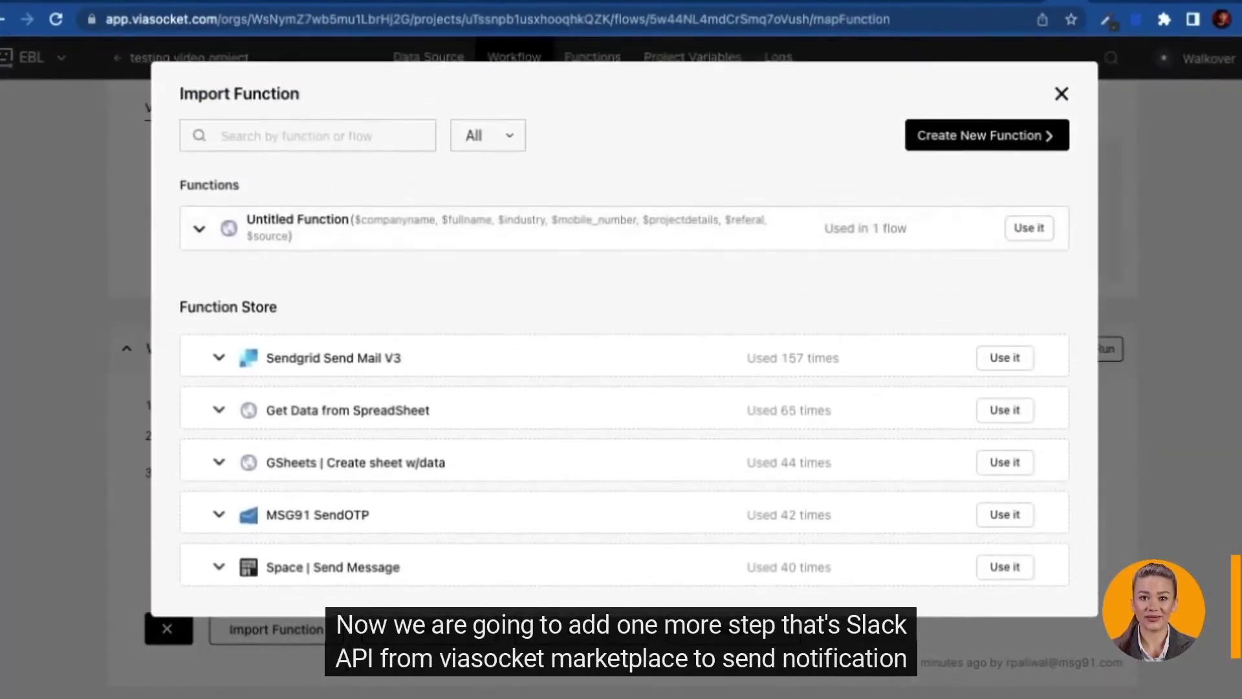
pyautogui.click(349, 567)
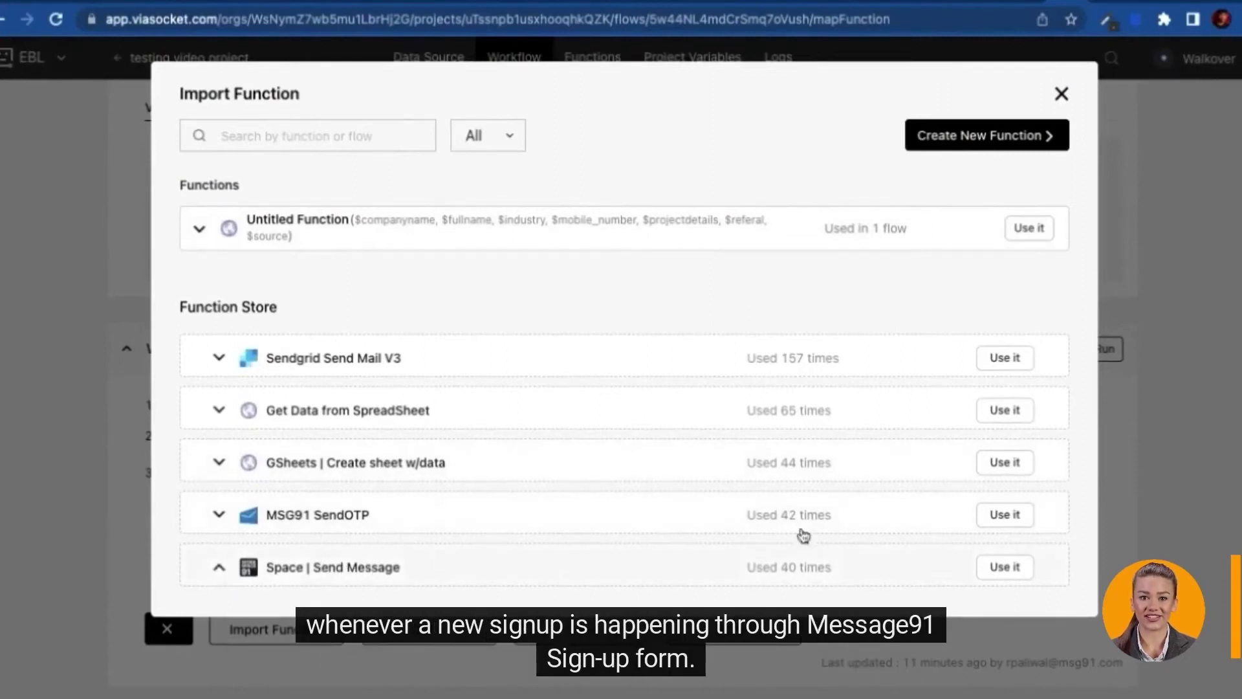
pyautogui.click(828, 579)
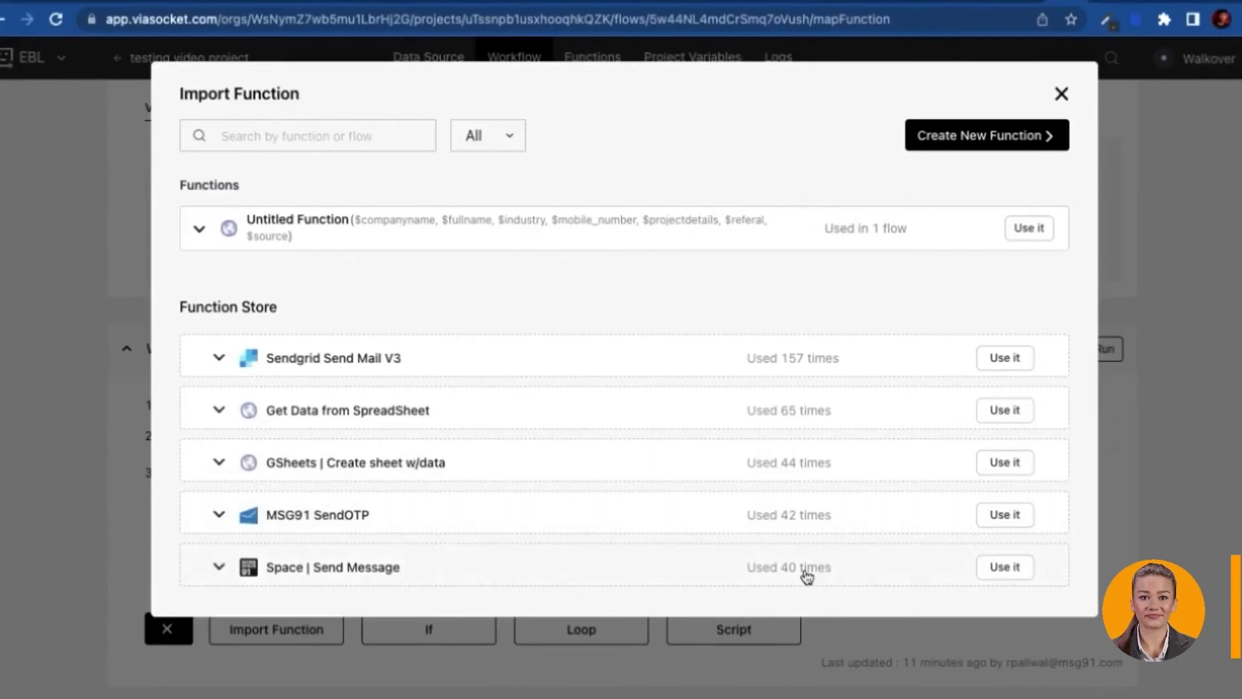
pyautogui.click(1003, 569)
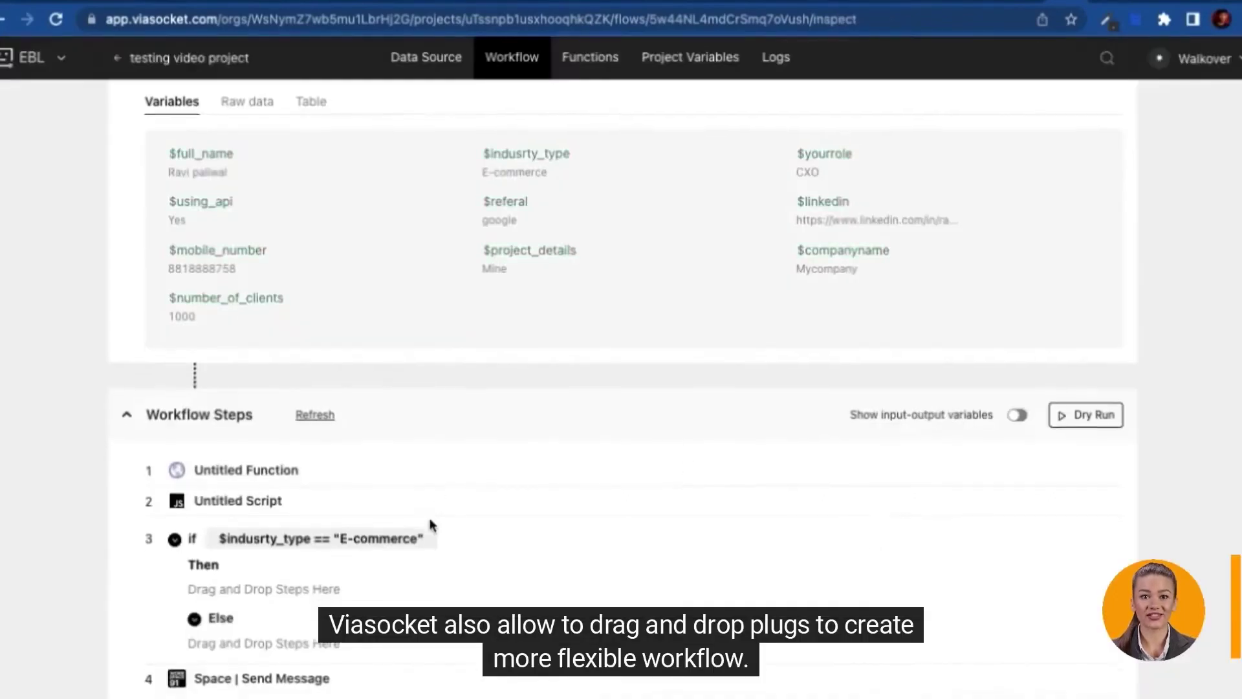
pyautogui.scroll(-2, 473, 527)
pyautogui.click(264, 584)
pyautogui.moveTo(264, 583); pyautogui.dragTo(299, 495)
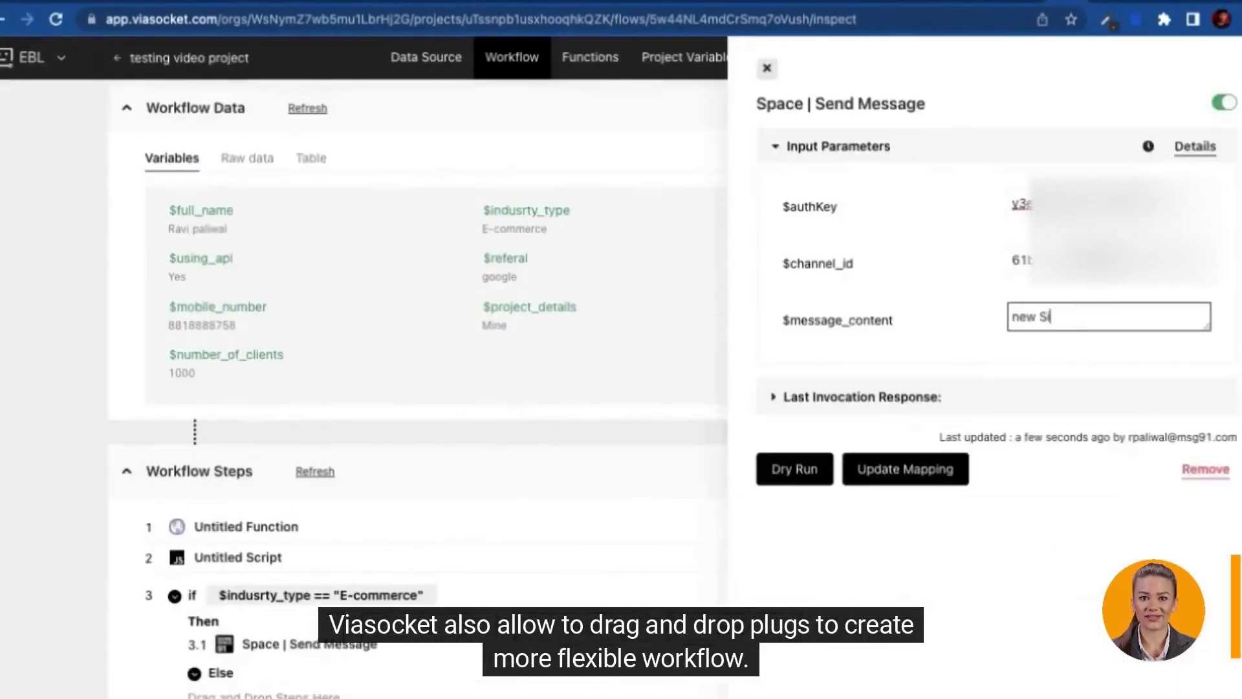
# Step: Write the message "new Singup, domain=" with the domain_name and mobile_number variables
pyautogui.write('ngup')
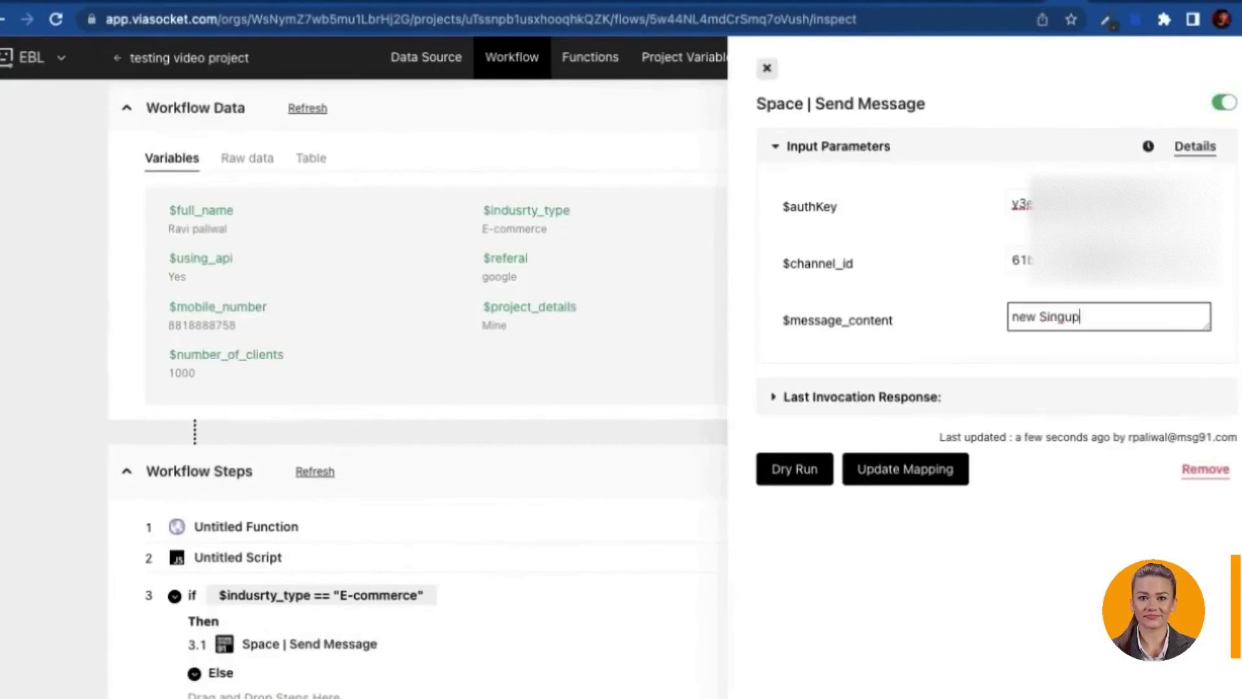
pyautogui.write('p ')
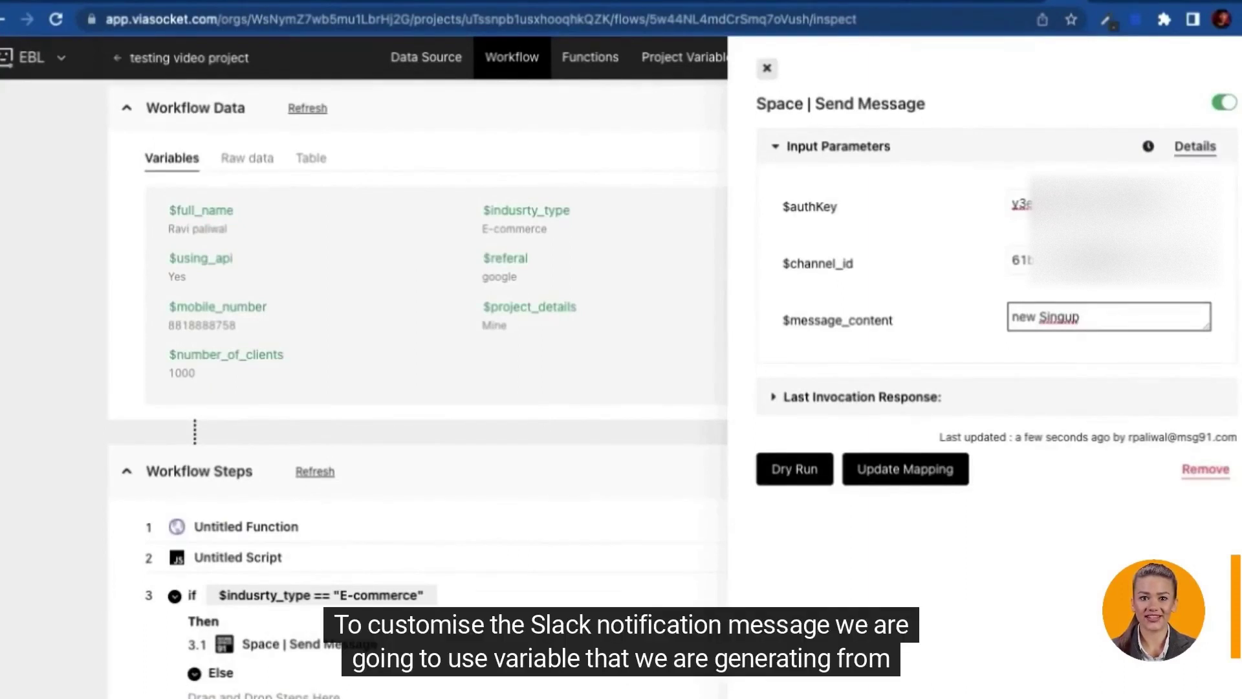
pyautogui.write('d')
pyautogui.press('BackSpace')
pyautogui.press('BackSpace')
pyautogui.write(', ')
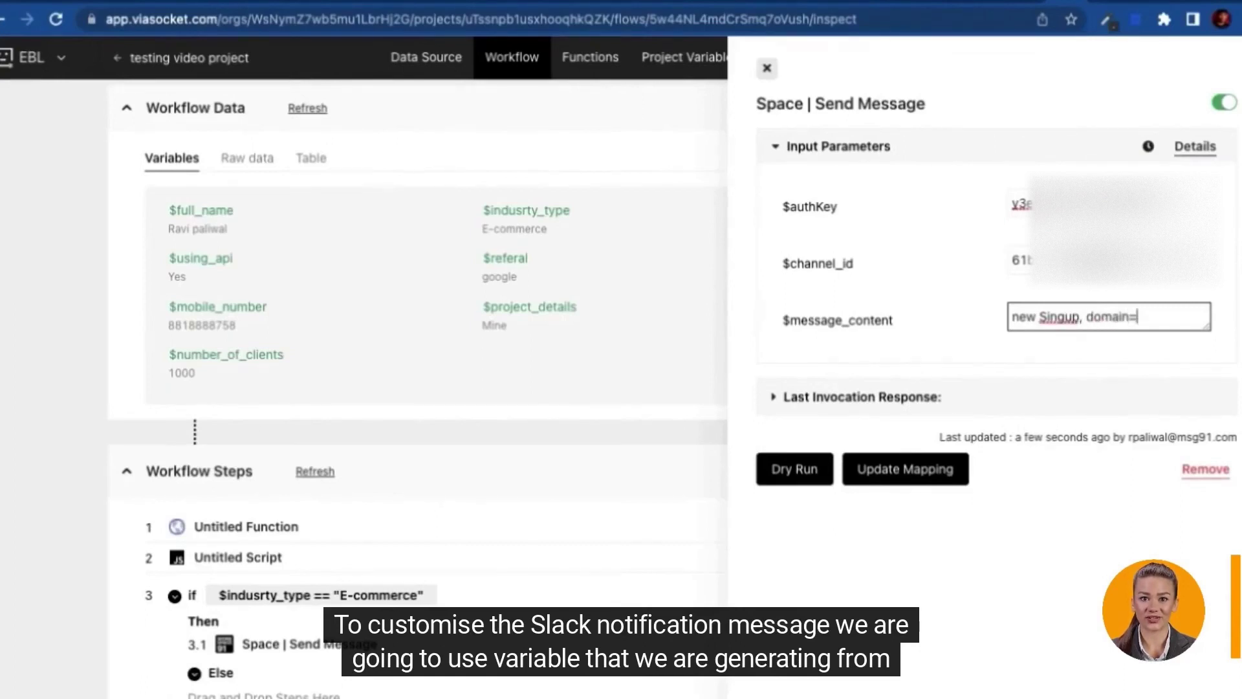
pyautogui.write('domain=')
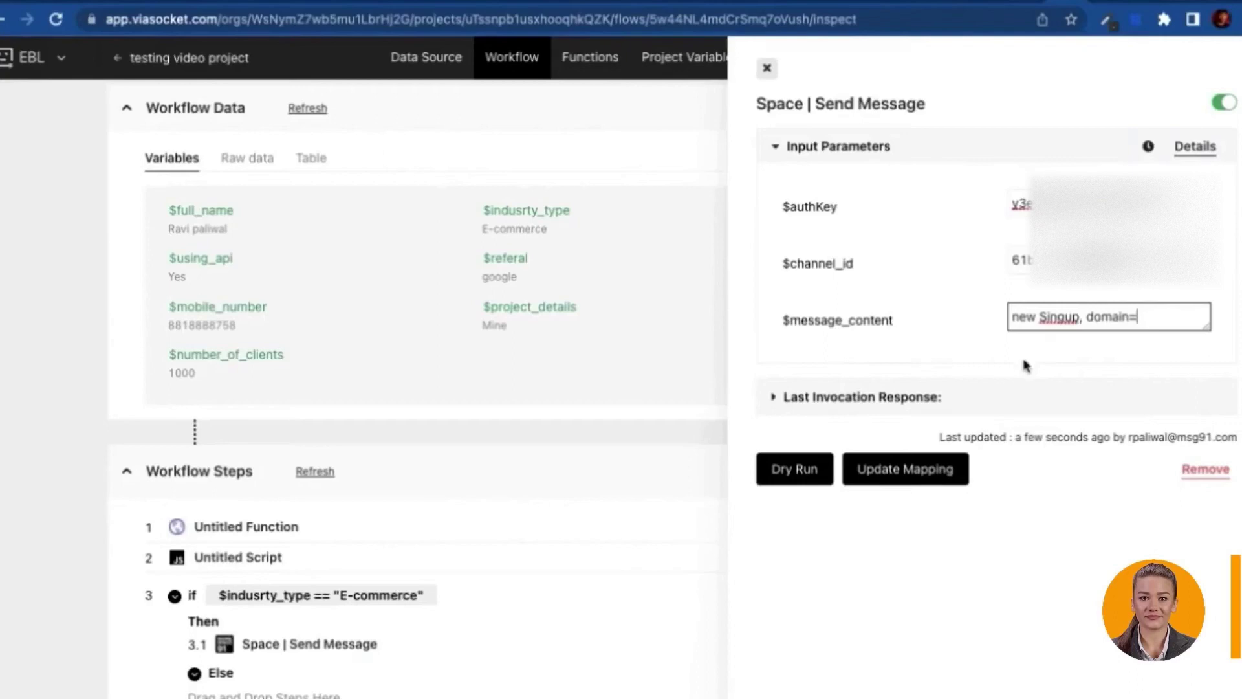
pyautogui.write('$domain')
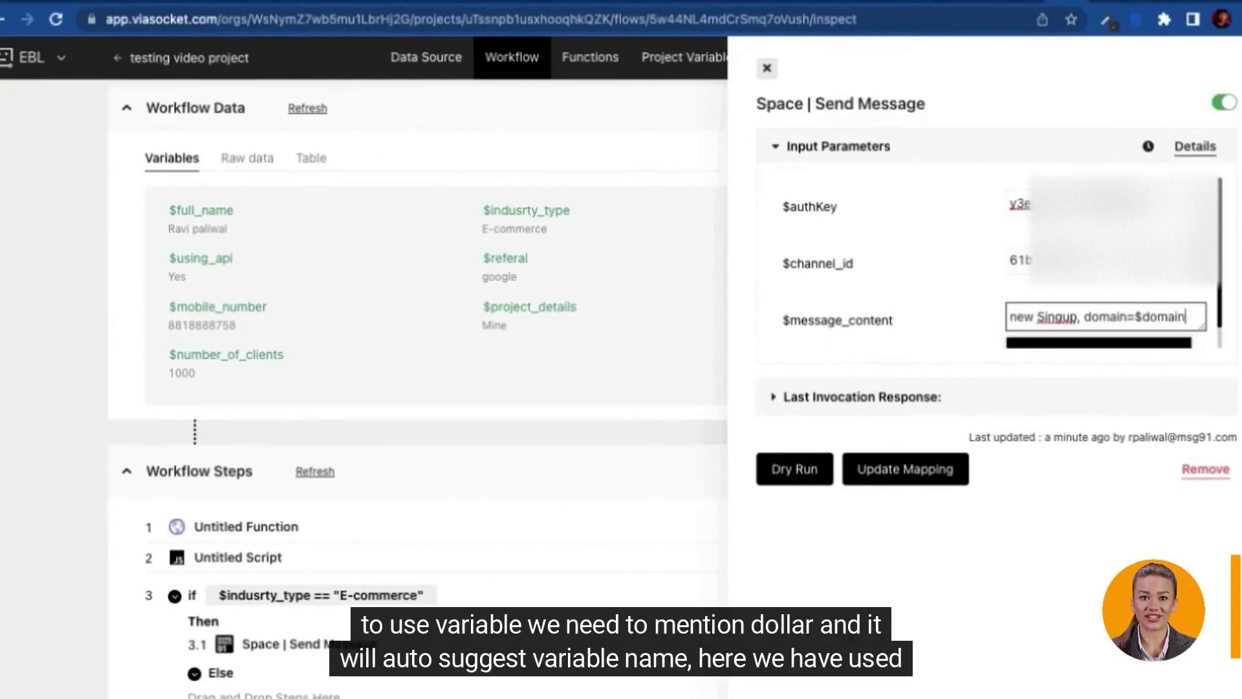
pyautogui.scroll(-2, 417, 388)
pyautogui.click(1109, 327)
pyautogui.click(1126, 317)
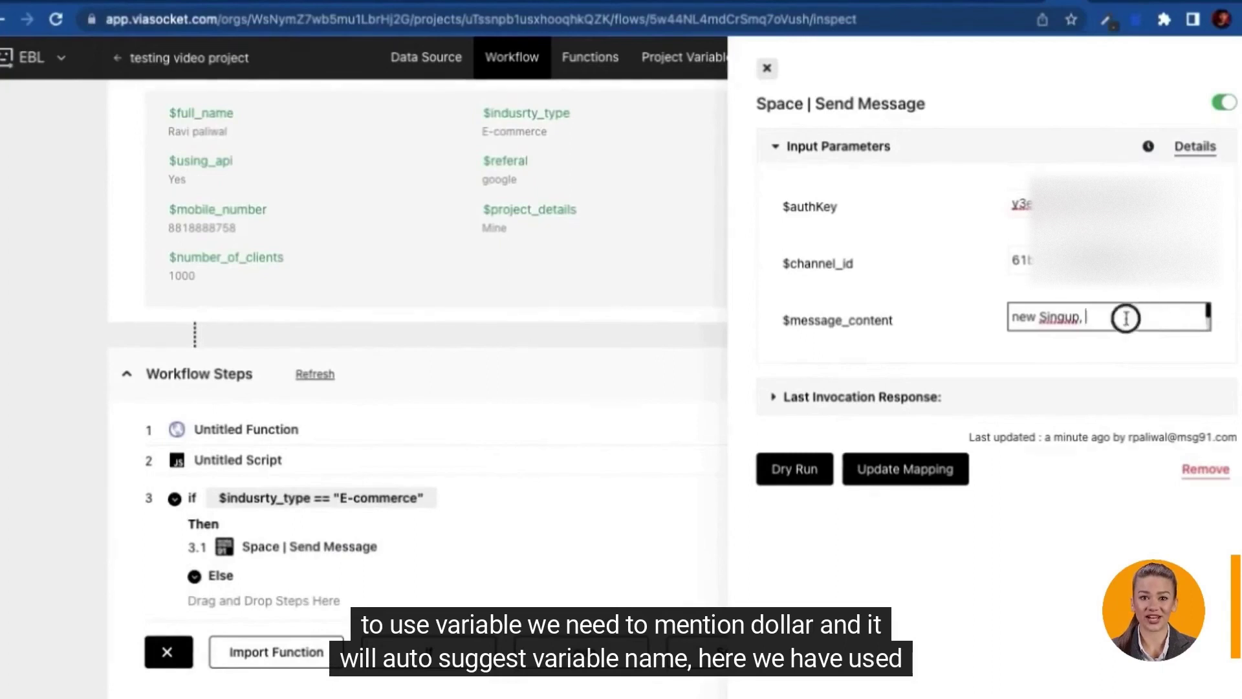
pyautogui.scroll(-1, 1126, 317)
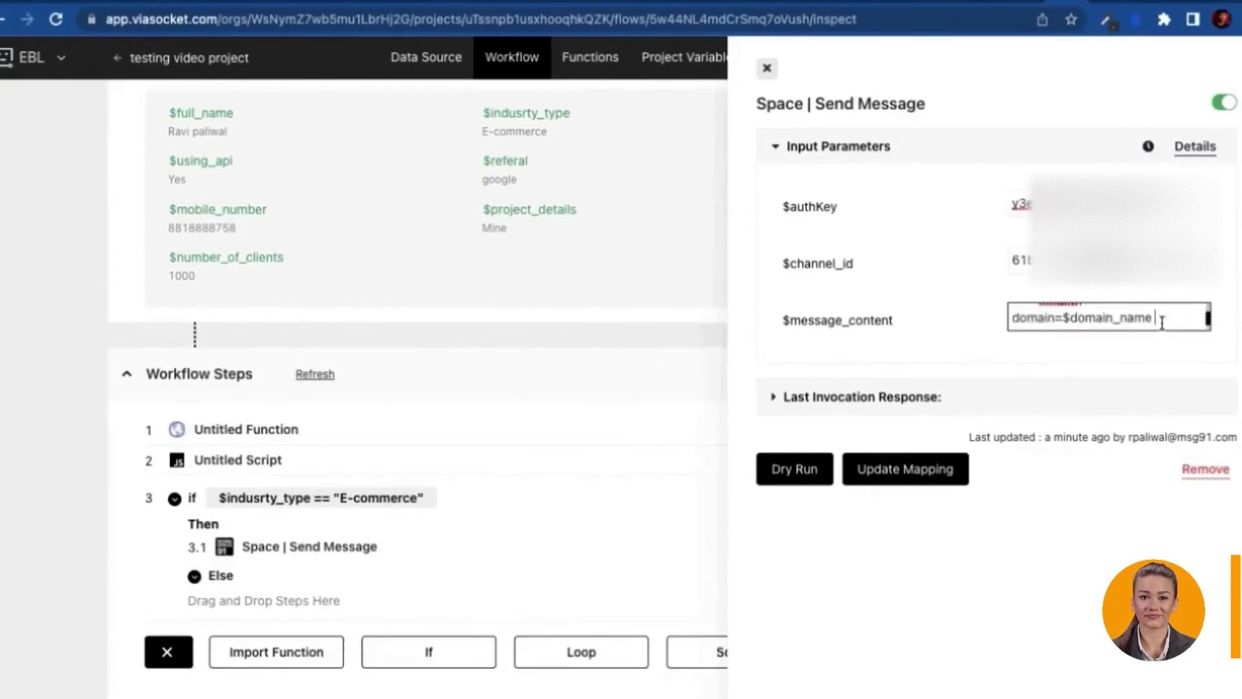
pyautogui.write('&')
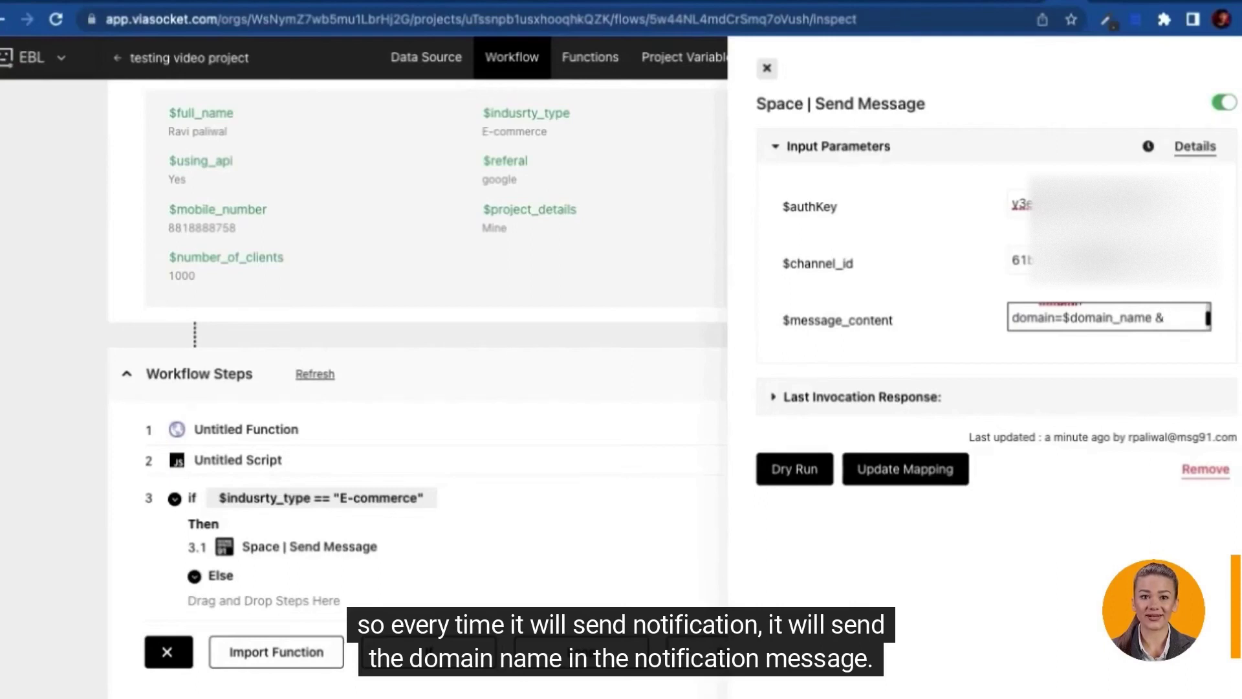
pyautogui.write('m')
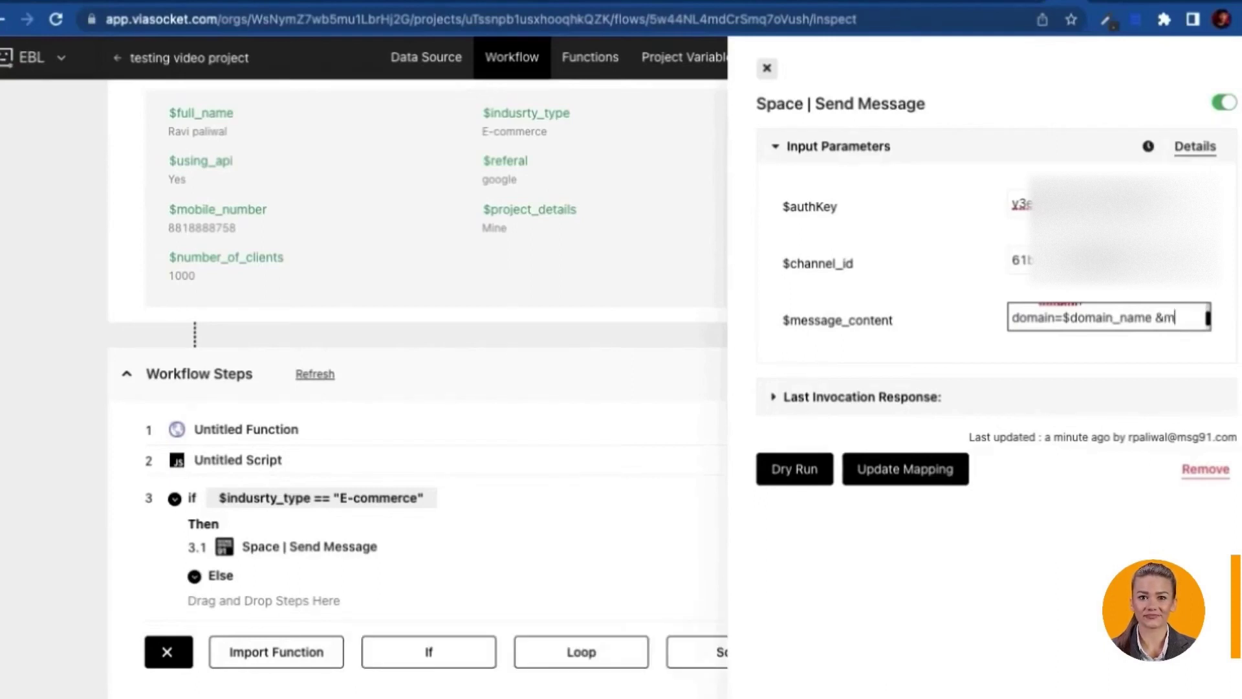
pyautogui.write('obile=')
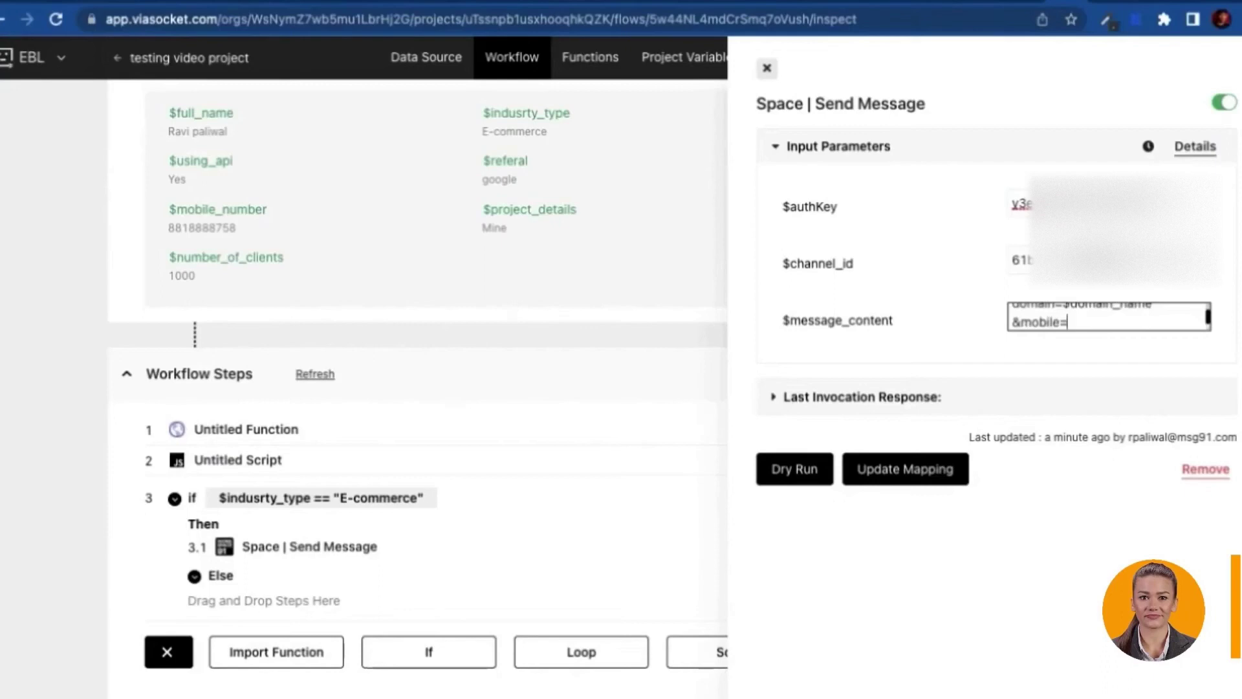
pyautogui.write('$mobil')
pyautogui.scroll(-1, 1184, 325)
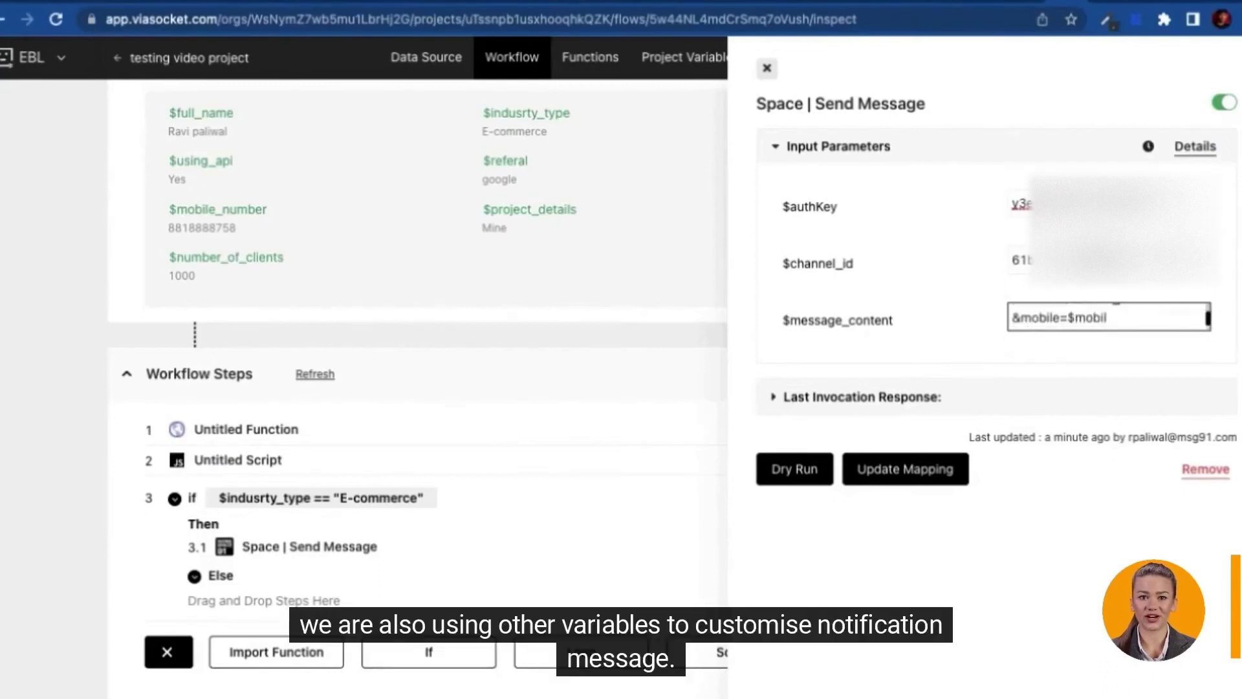
pyautogui.write('bil')
pyautogui.press('BackSpace')
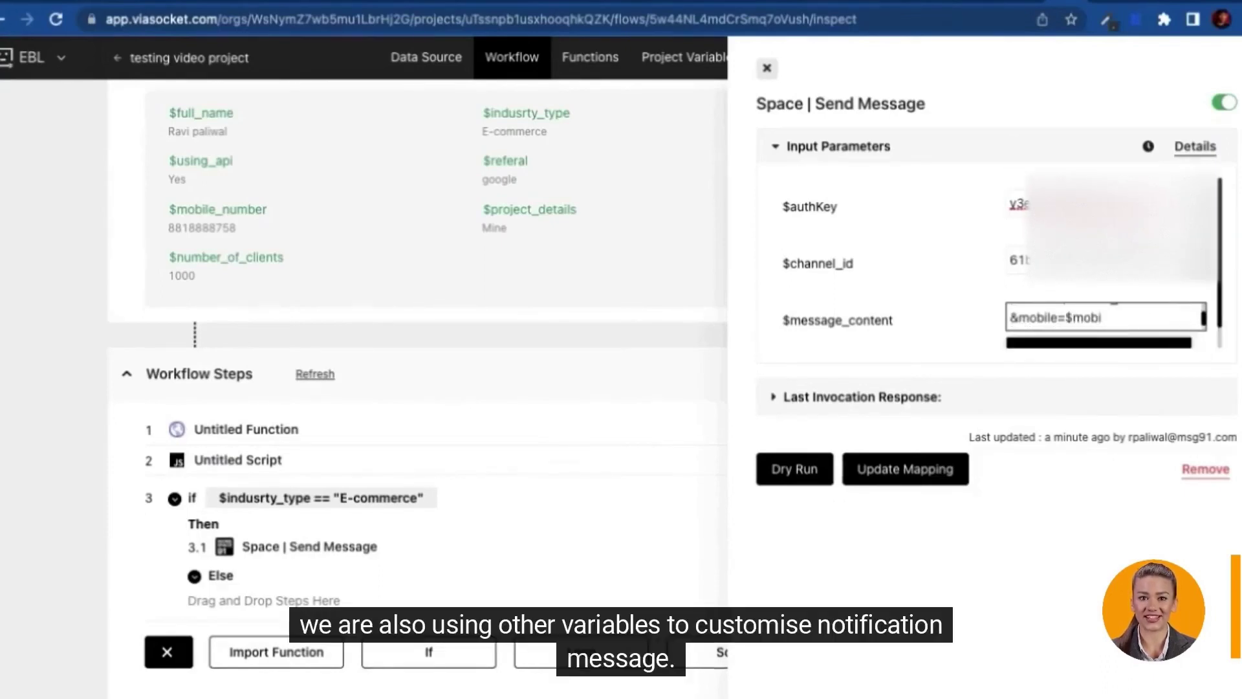
pyautogui.scroll(-1, 1130, 320)
pyautogui.click(1102, 342)
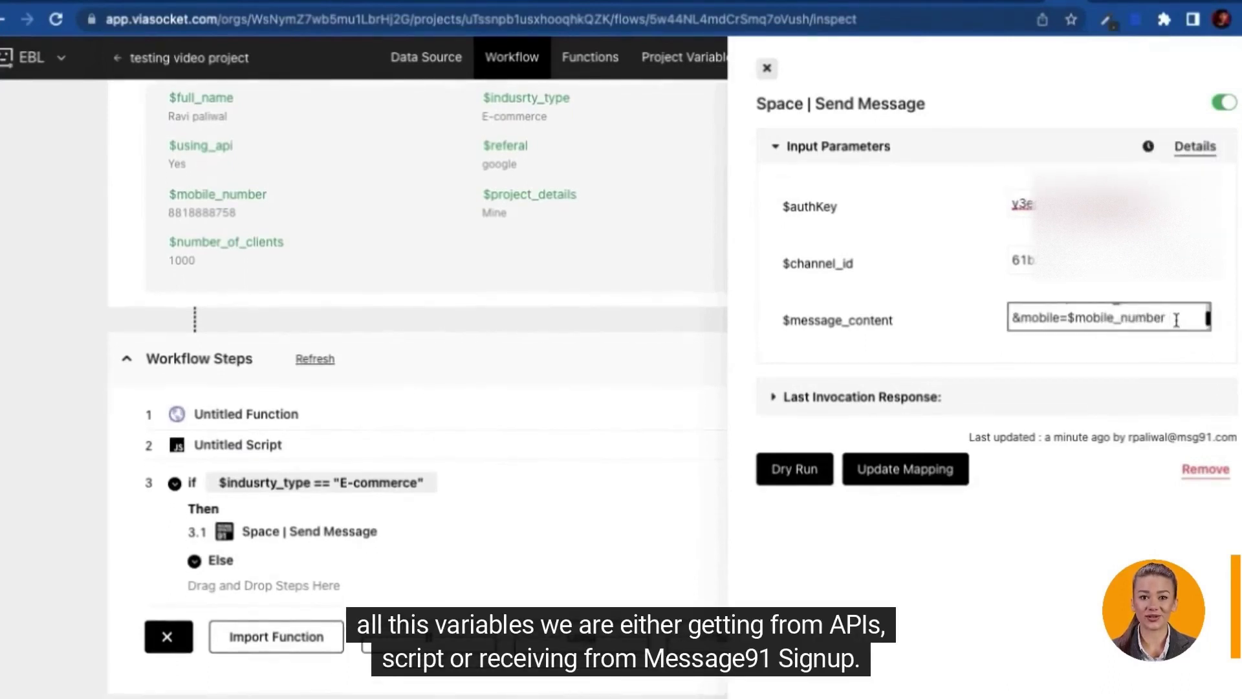
# Step: Update the message mapping, dry-run the step, and close its settings
pyautogui.click(910, 475)
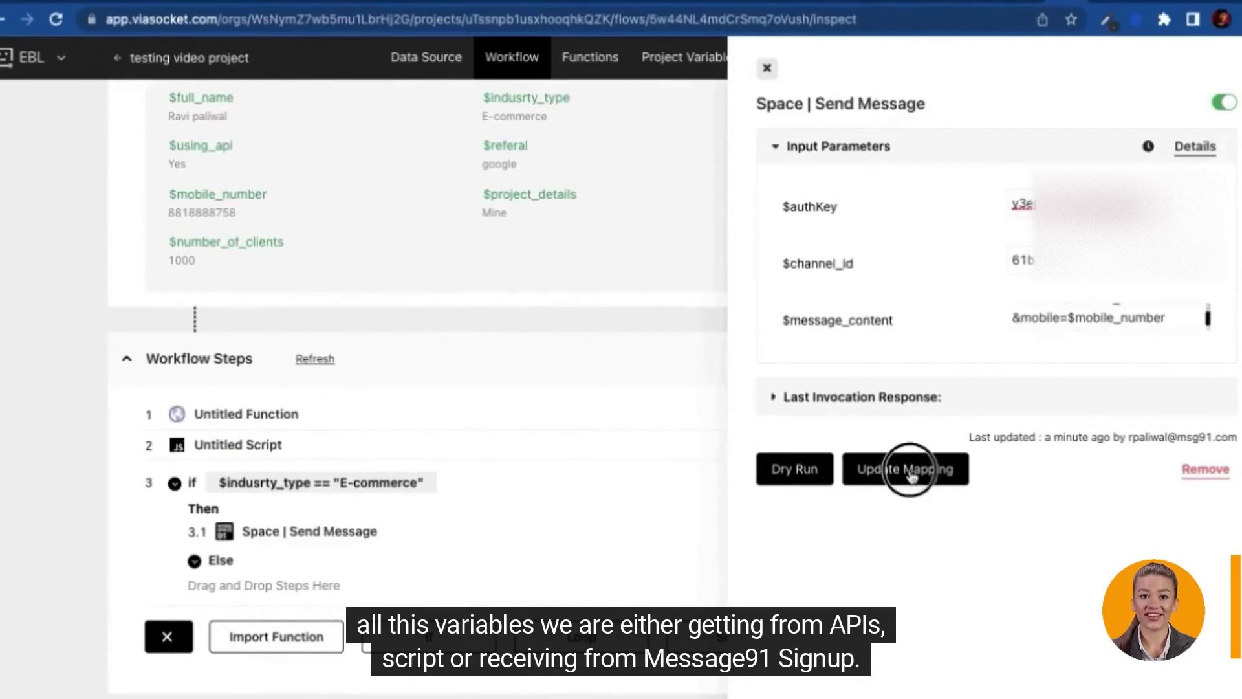
pyautogui.click(784, 479)
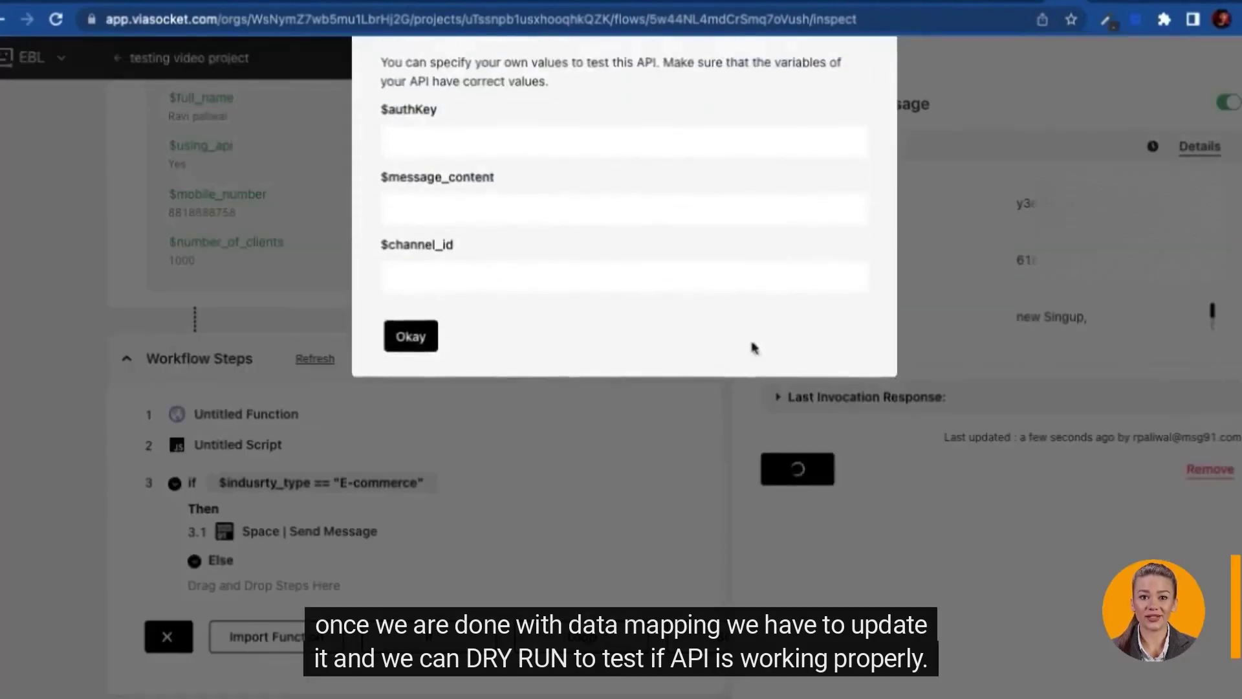
pyautogui.click(860, 94)
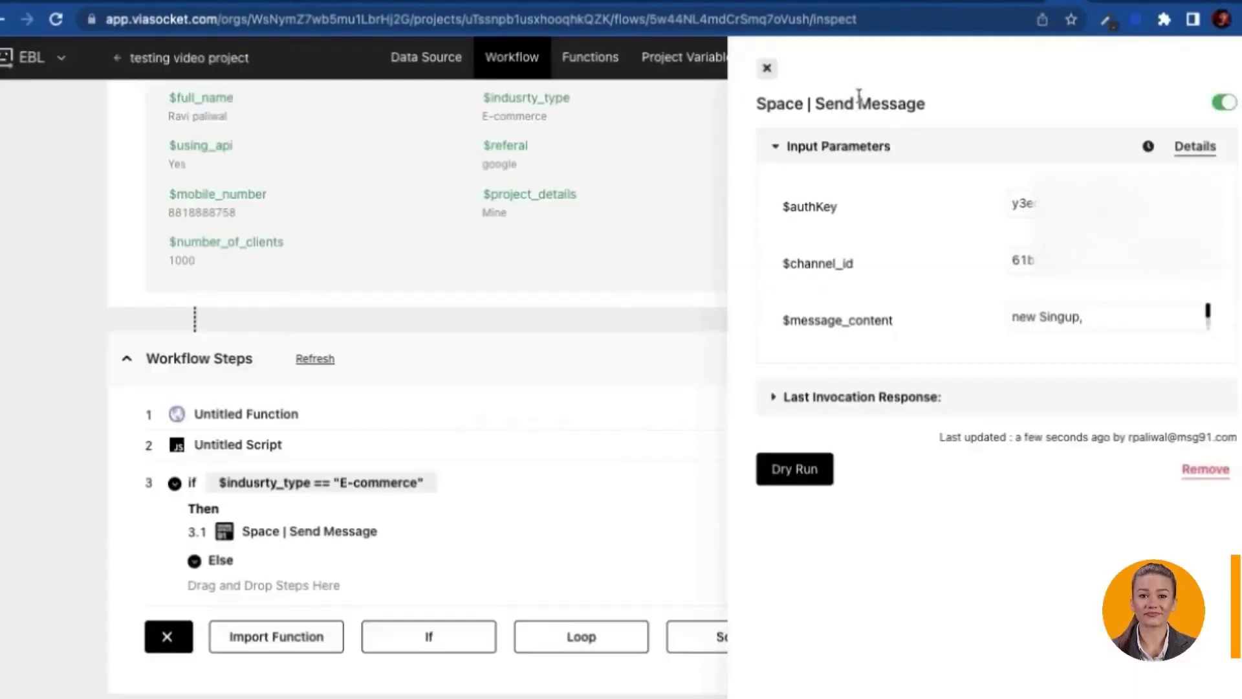
pyautogui.click(765, 70)
pyautogui.scroll(-1, 406, 581)
# Step: Create a new POST custom function titled 'Sending email from sendgrid'
pyautogui.click(148, 641)
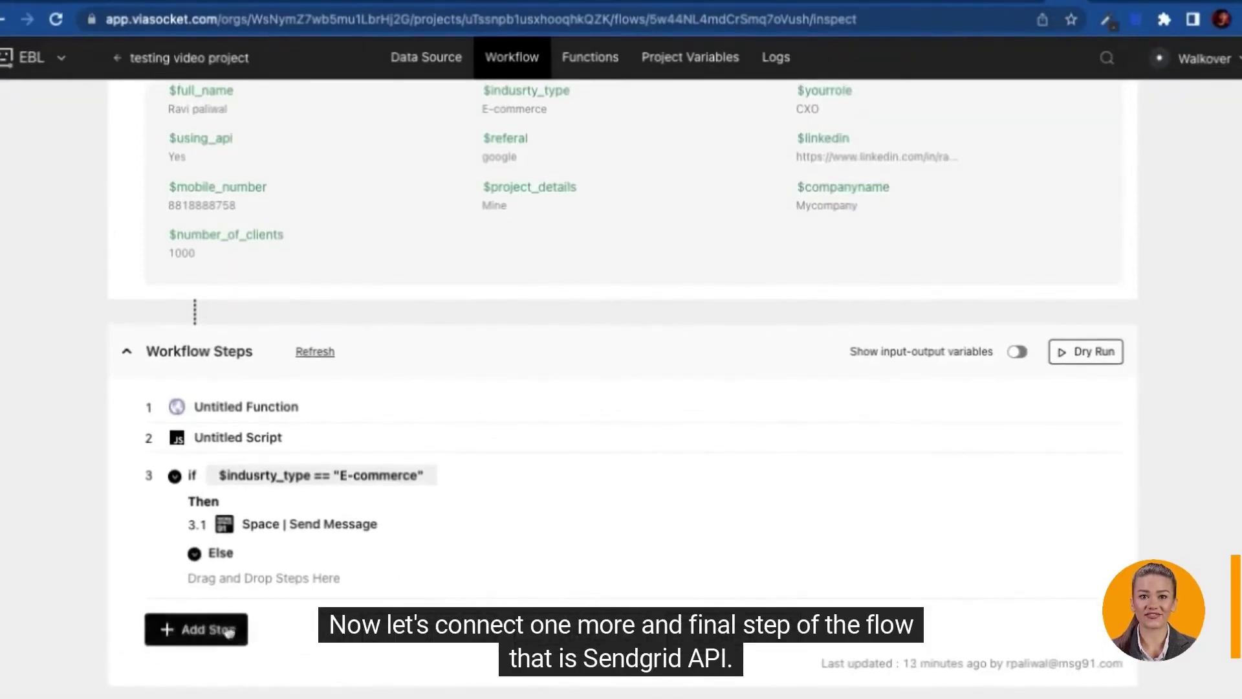
pyautogui.click(189, 630)
pyautogui.click(299, 631)
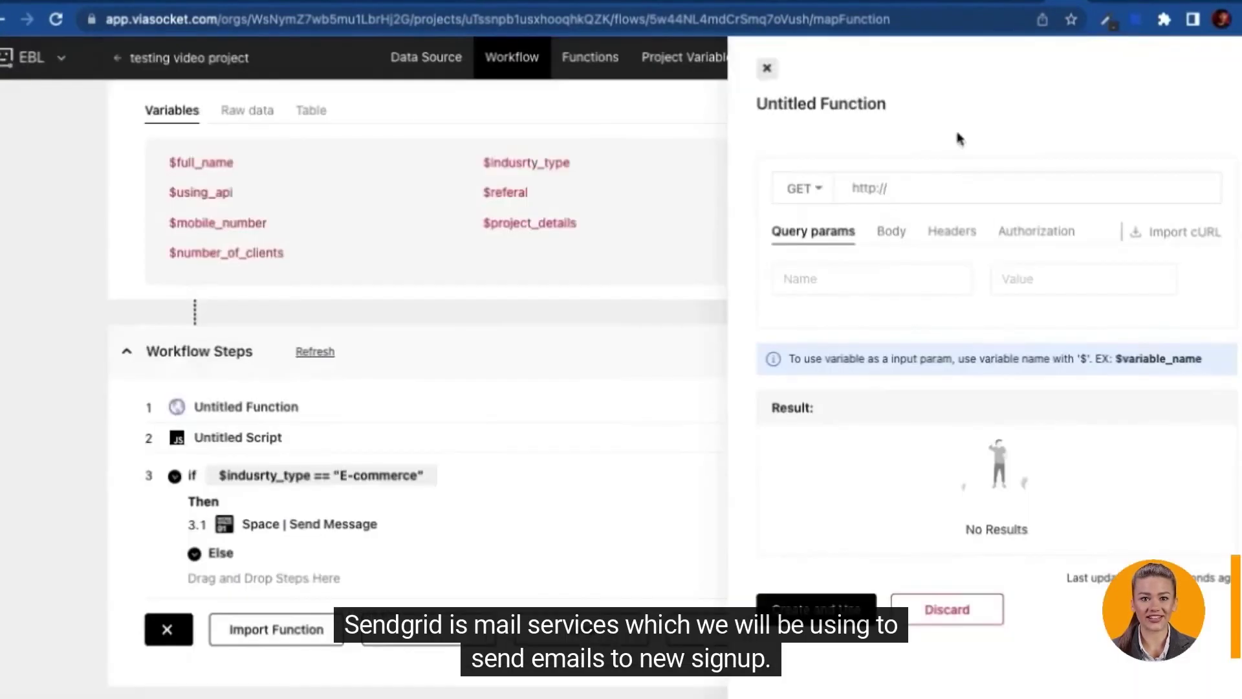
pyautogui.click(956, 134)
pyautogui.click(808, 187)
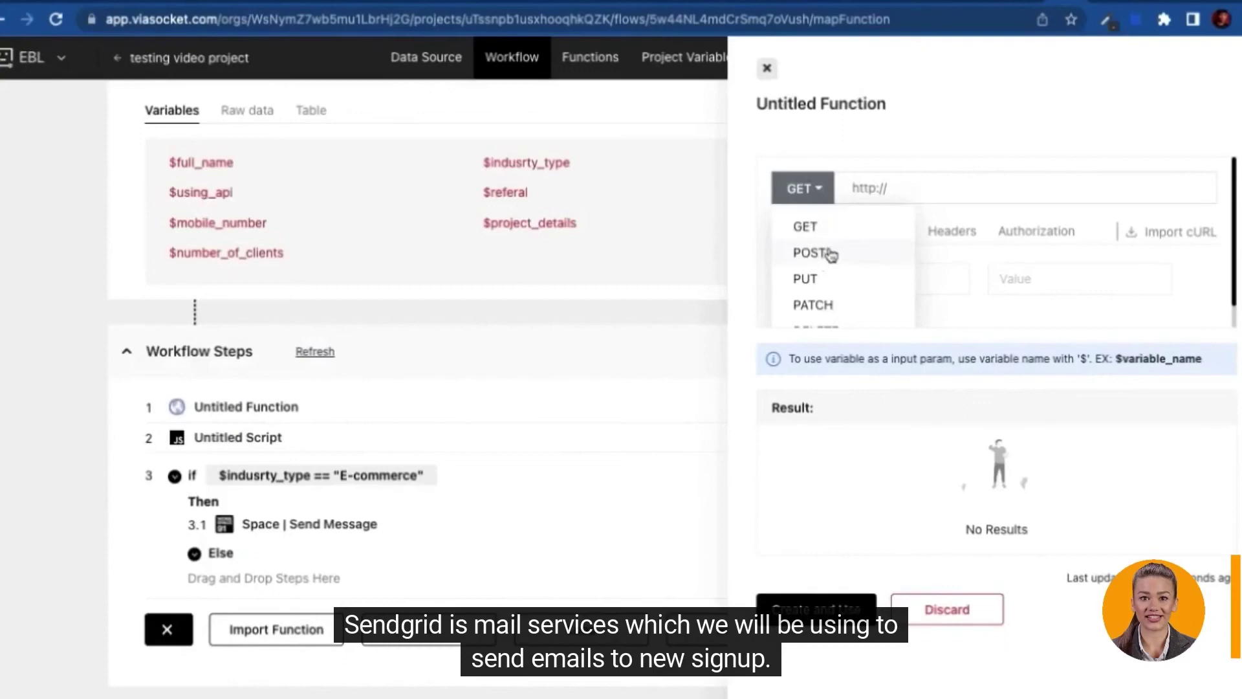
pyautogui.click(827, 252)
pyautogui.click(901, 103)
pyautogui.hotkey('ctrl', 'a')
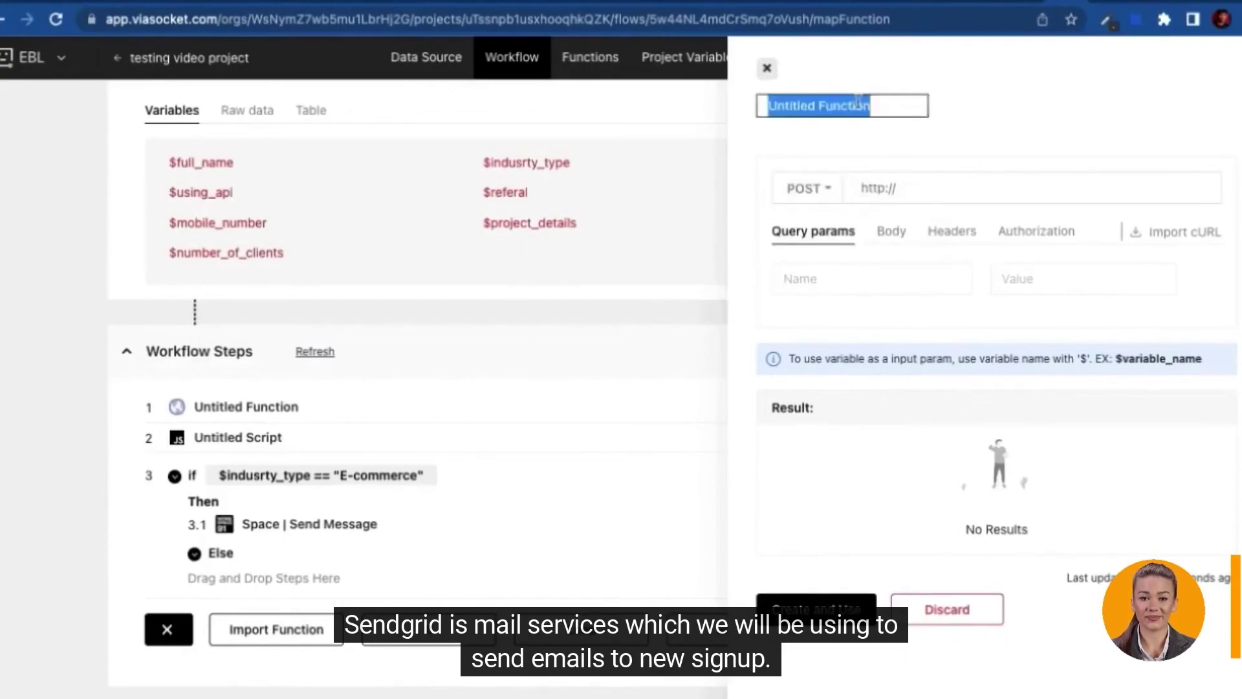
pyautogui.write('Send')
pyautogui.write('ing email from')
pyautogui.write(' sendgrid')
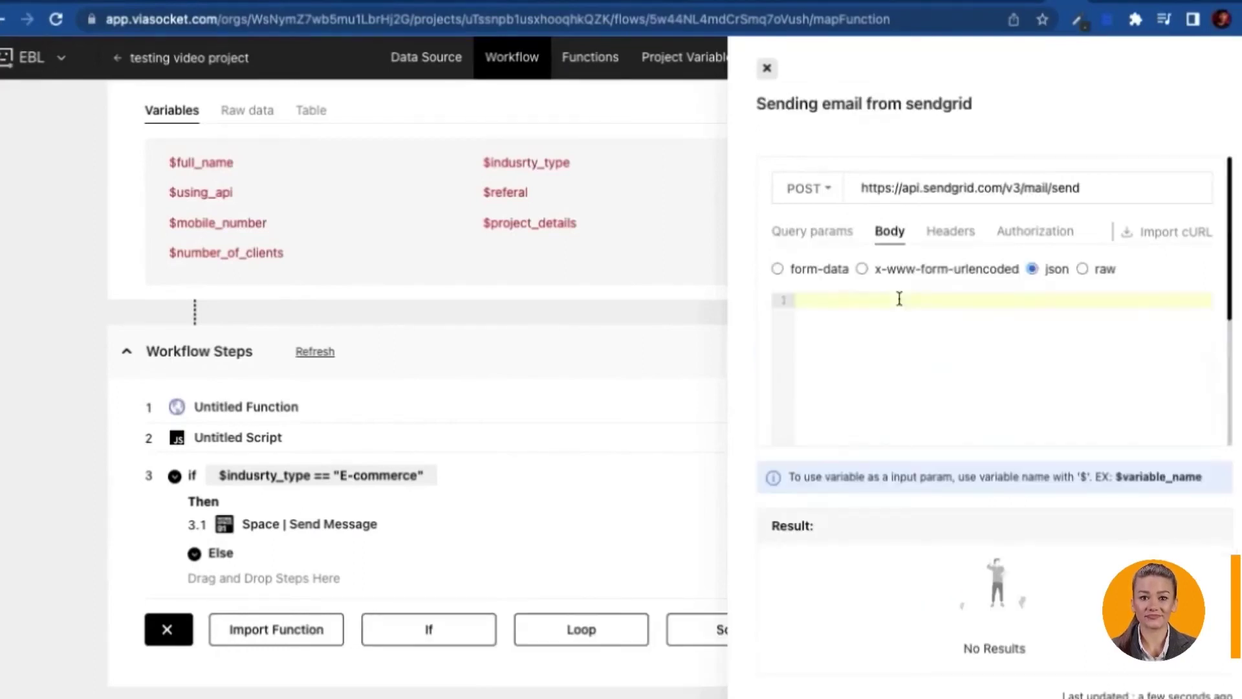
# Step: Paste the SendGrid JSON payload into the request body
pyautogui.hotkey('ctrl', 'v')
pyautogui.click(936, 349)
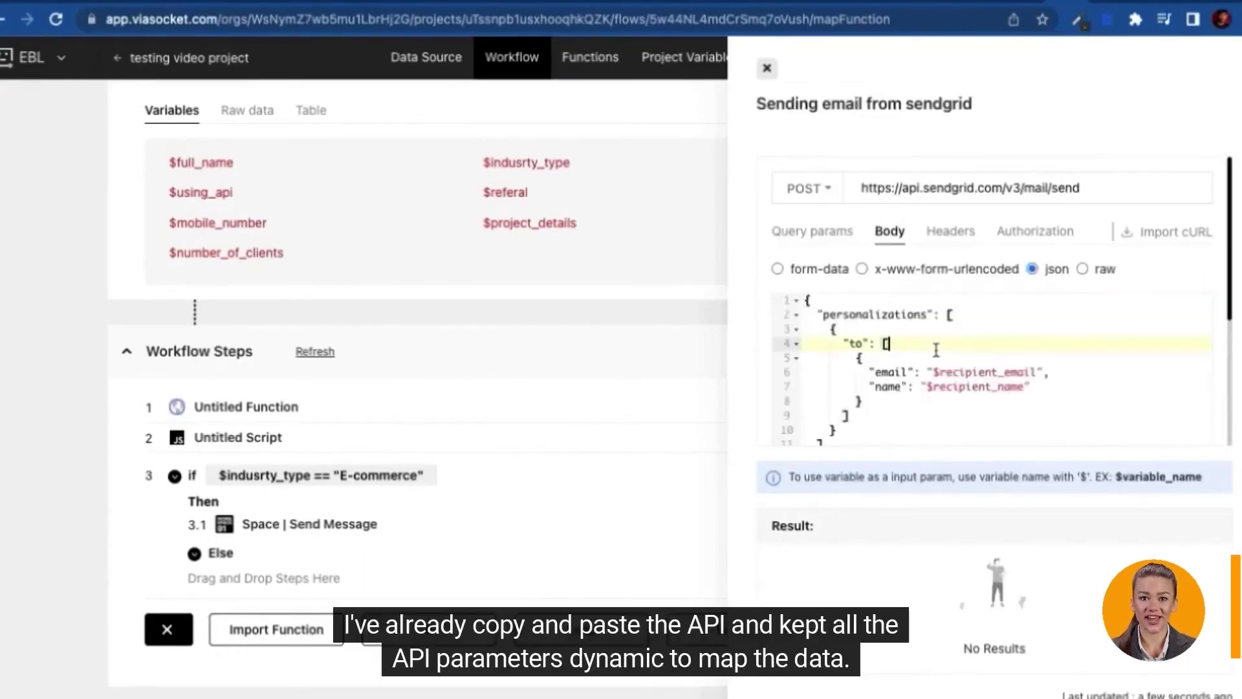
pyautogui.scroll(-5, 936, 349)
pyautogui.scroll(5, 936, 350)
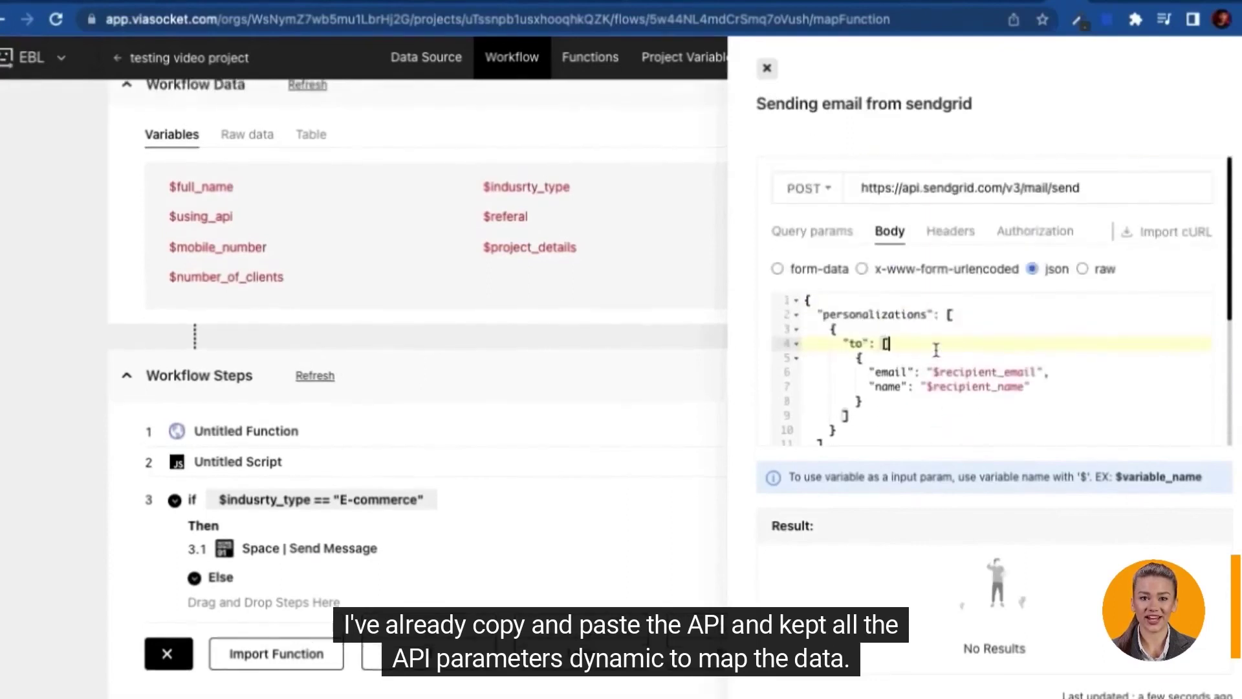
pyautogui.click(952, 374)
pyautogui.doubleClick(952, 373)
# Step: Set Basic authorization with username authtoken and the account password
pyautogui.click(1029, 244)
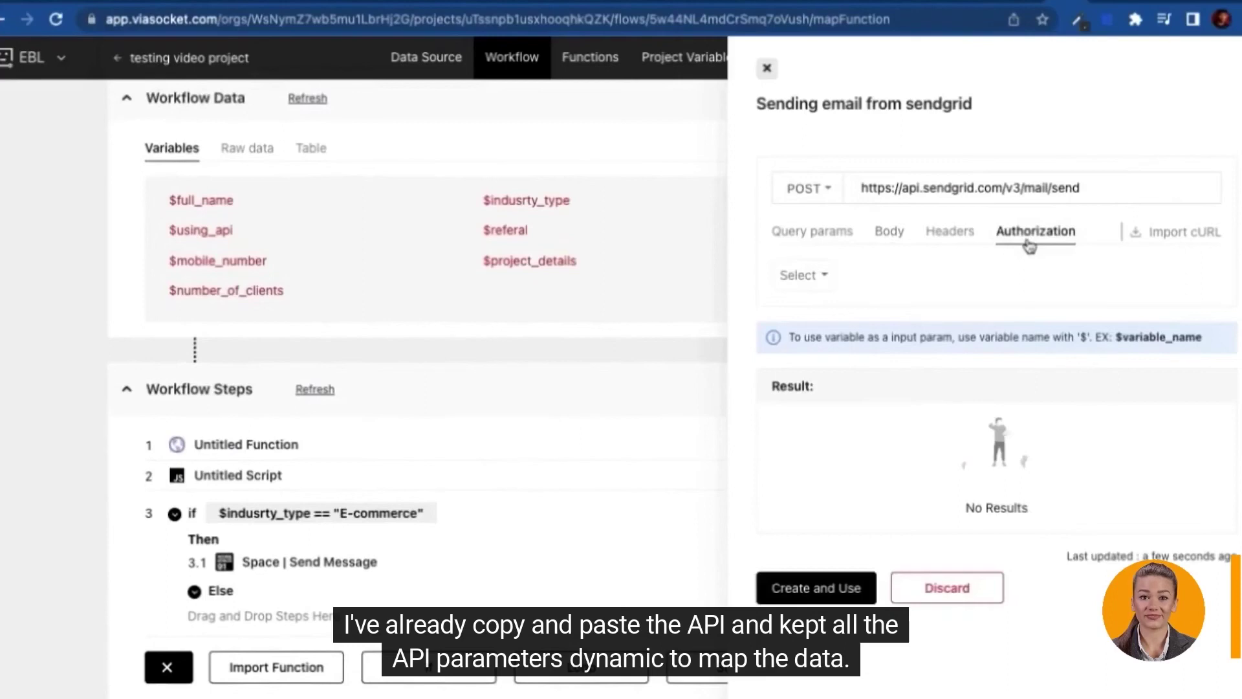
pyautogui.click(803, 275)
pyautogui.click(820, 214)
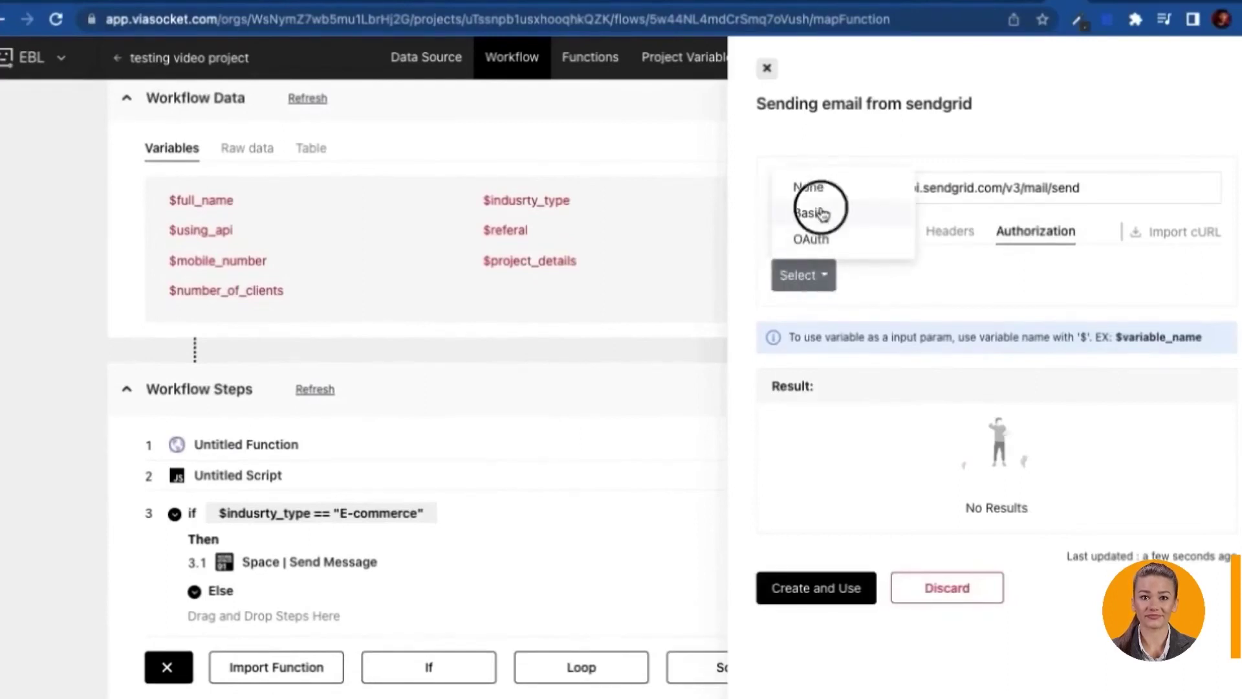
pyautogui.click(839, 318)
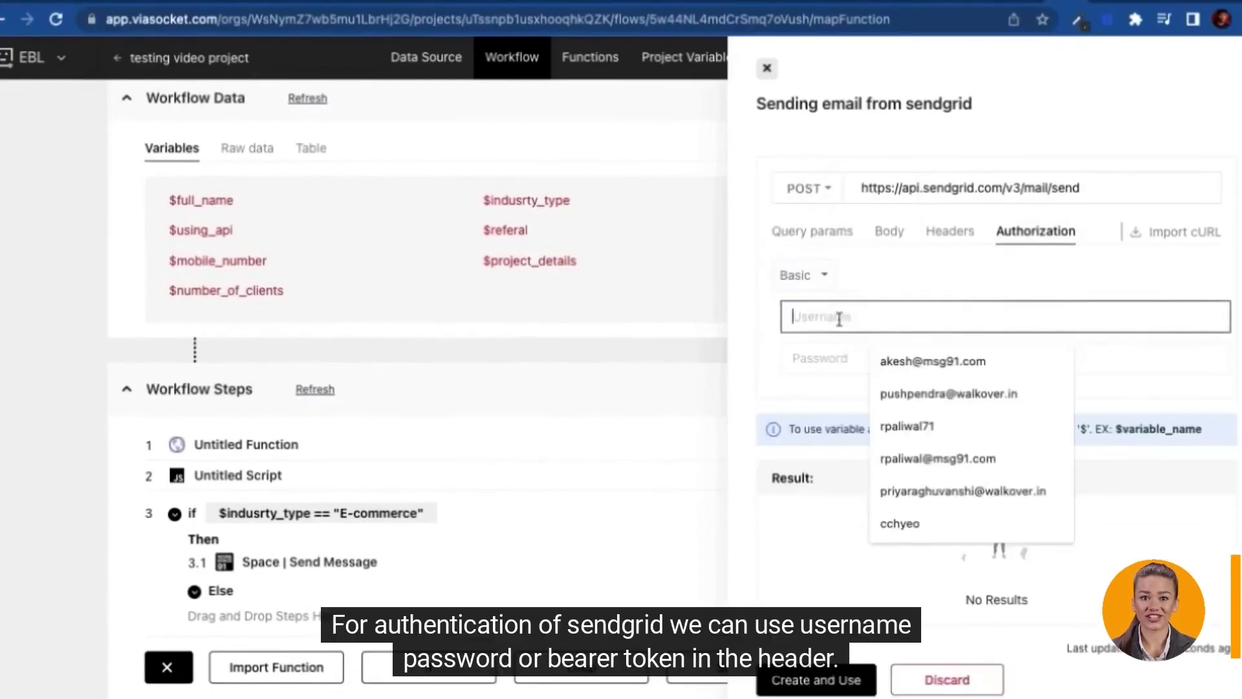
pyautogui.click(803, 275)
pyautogui.click(959, 297)
pyautogui.click(959, 316)
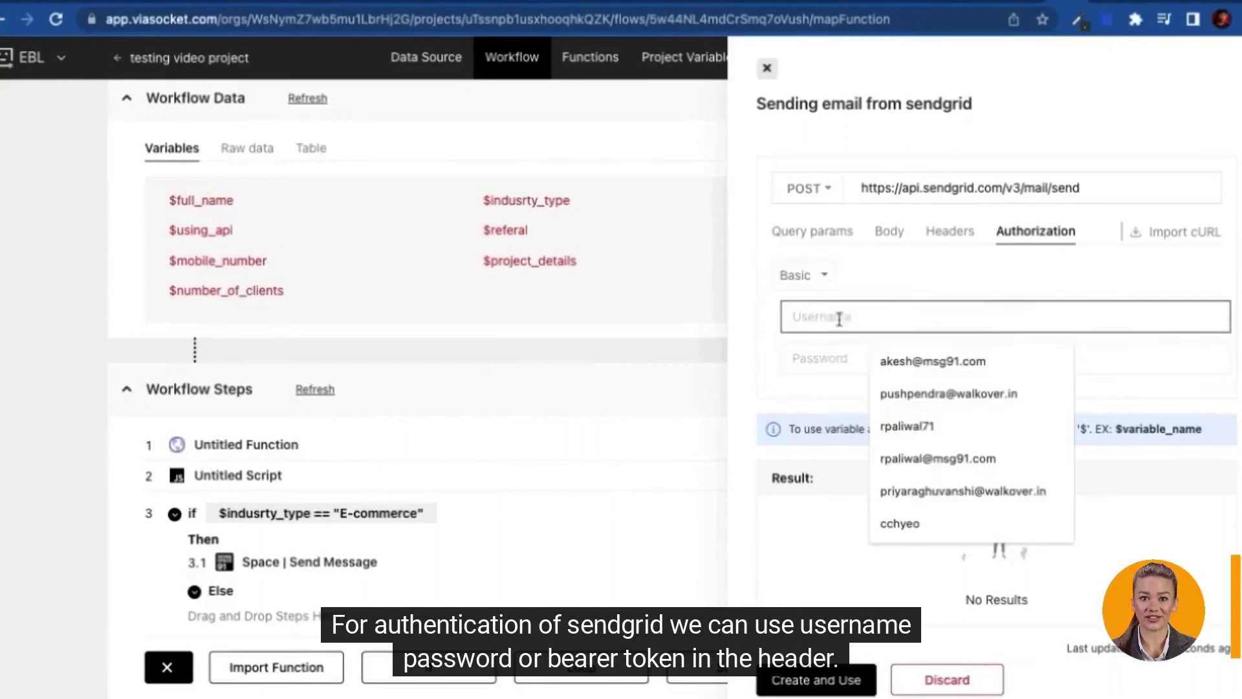
pyautogui.write('Beare')
pyautogui.press('BackSpace')
pyautogui.press('BackSpace')
pyautogui.press('BackSpace')
pyautogui.press('BackSpace')
pyautogui.press('BackSpace')
pyautogui.write('authtoken')
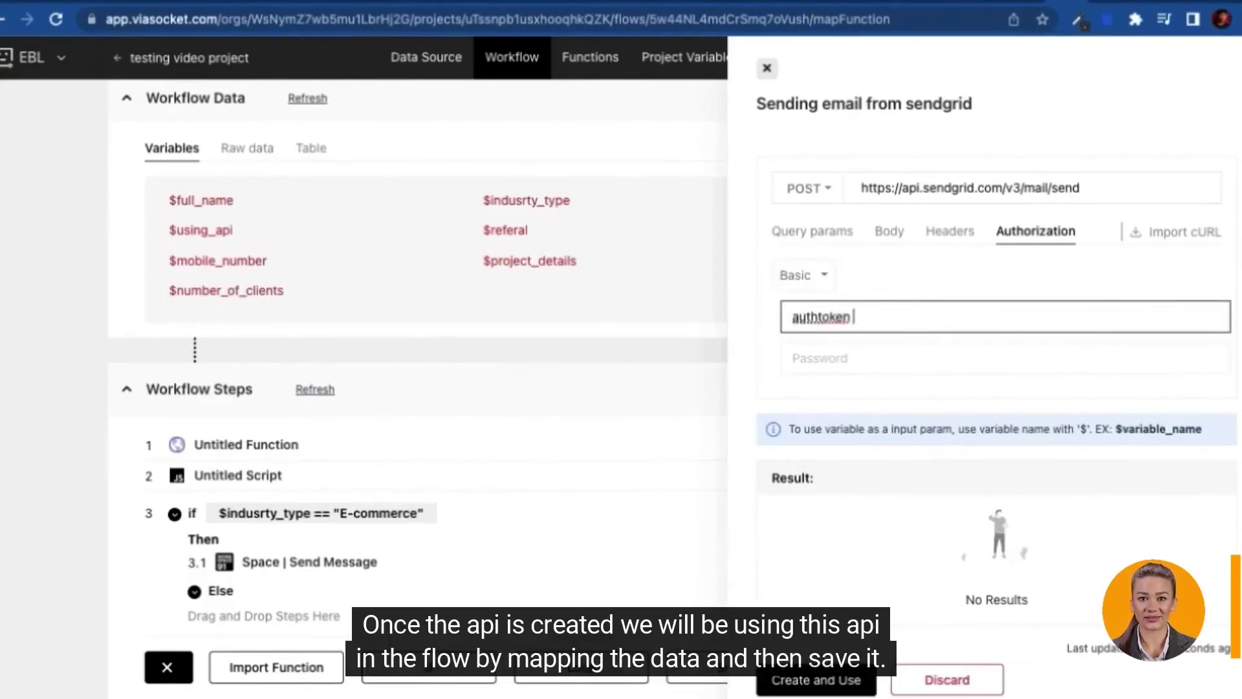
pyautogui.press('Tab')
pyautogui.write('•••')
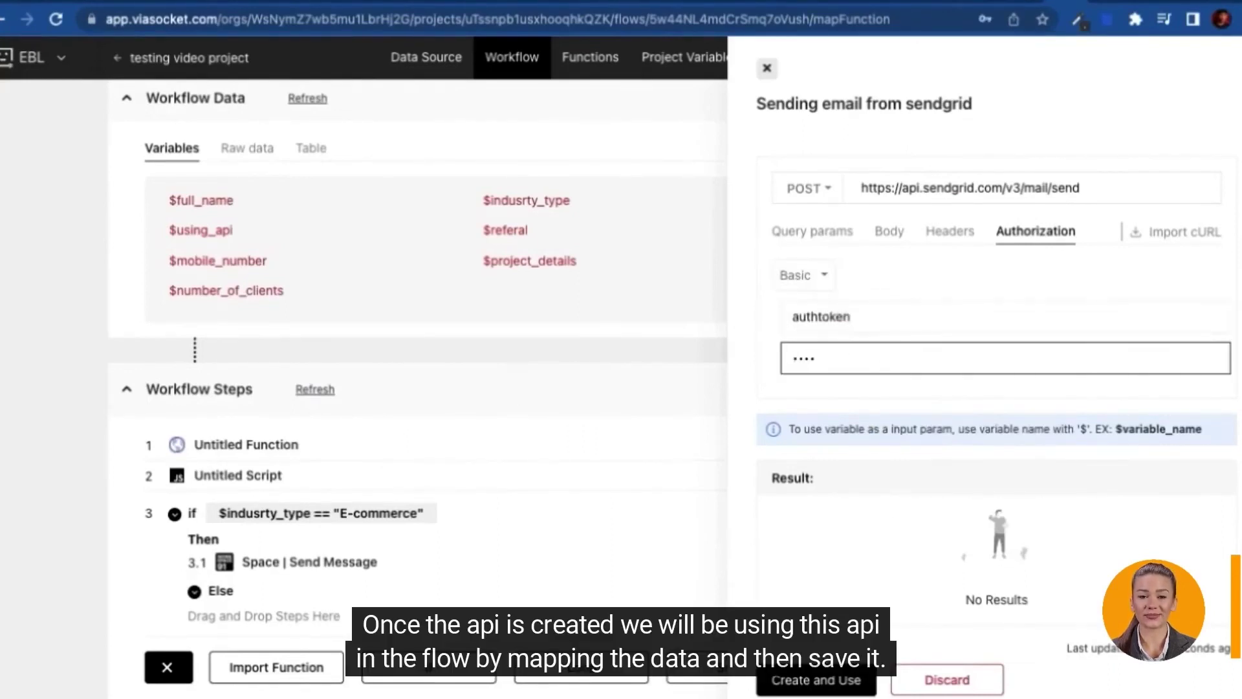
pyautogui.hotkey('ctrl', 'v')
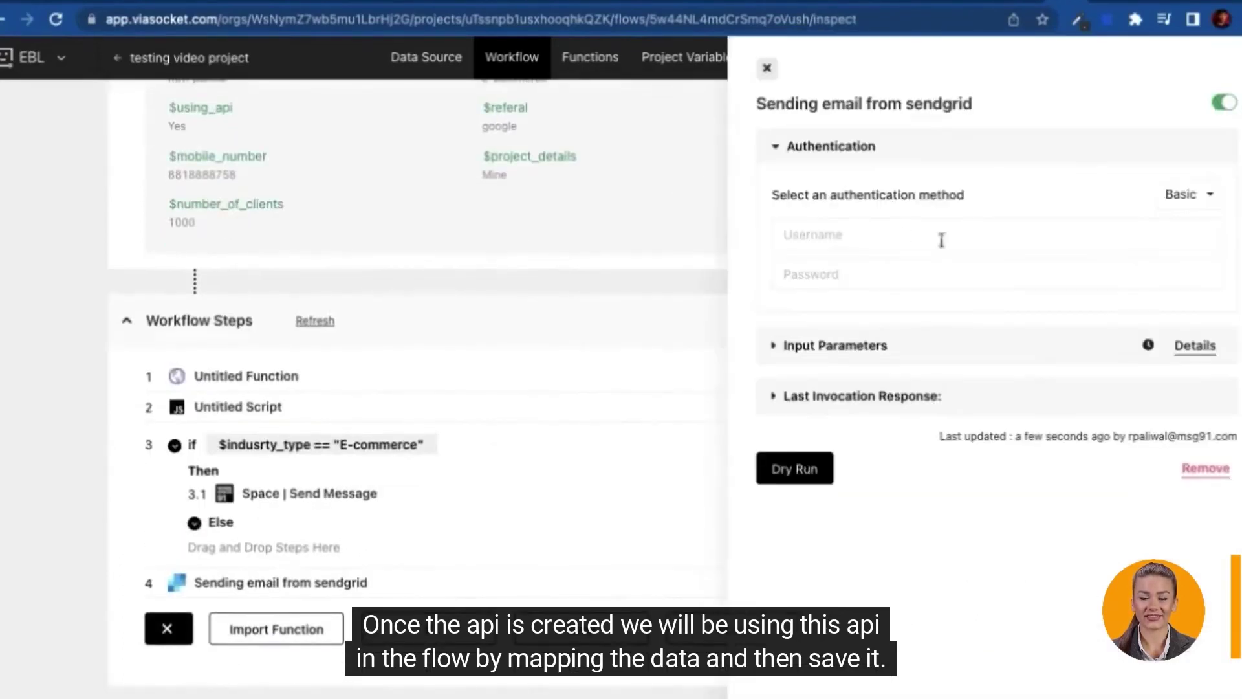
# Step: Fill the thank-you email body and subject 'Hello from Your new MSG91 Account Manager'
pyautogui.click(815, 274)
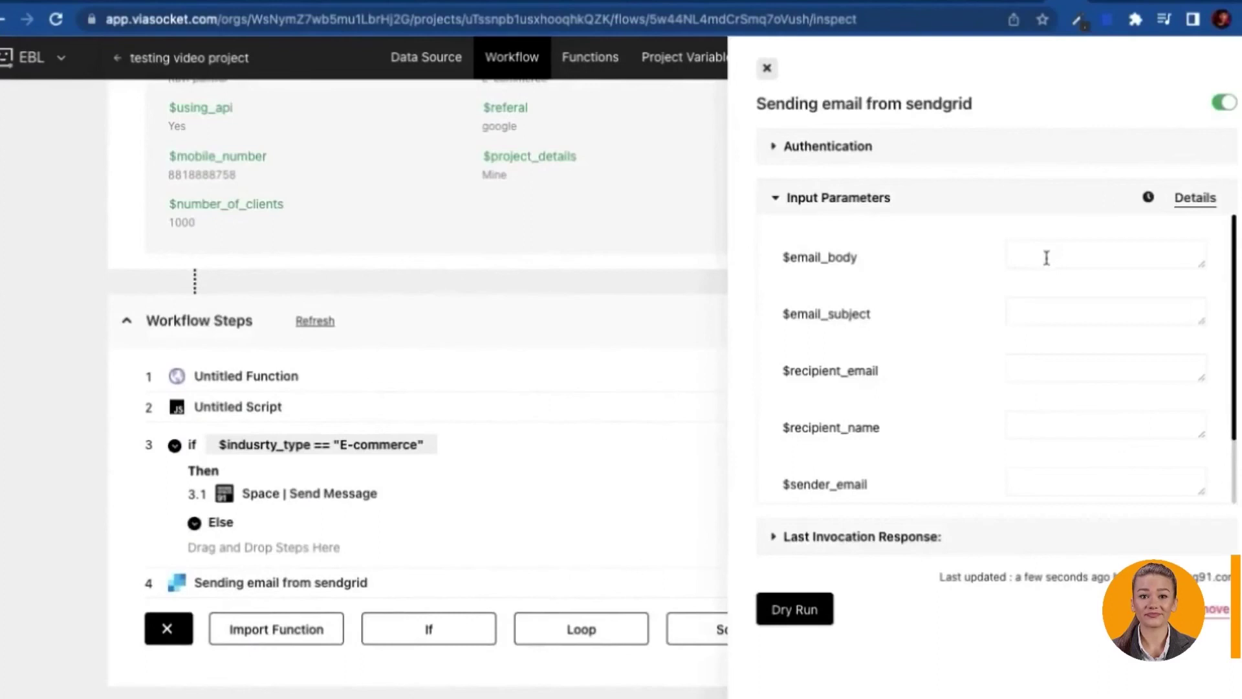
pyautogui.click(1046, 257)
pyautogui.write('Thank ')
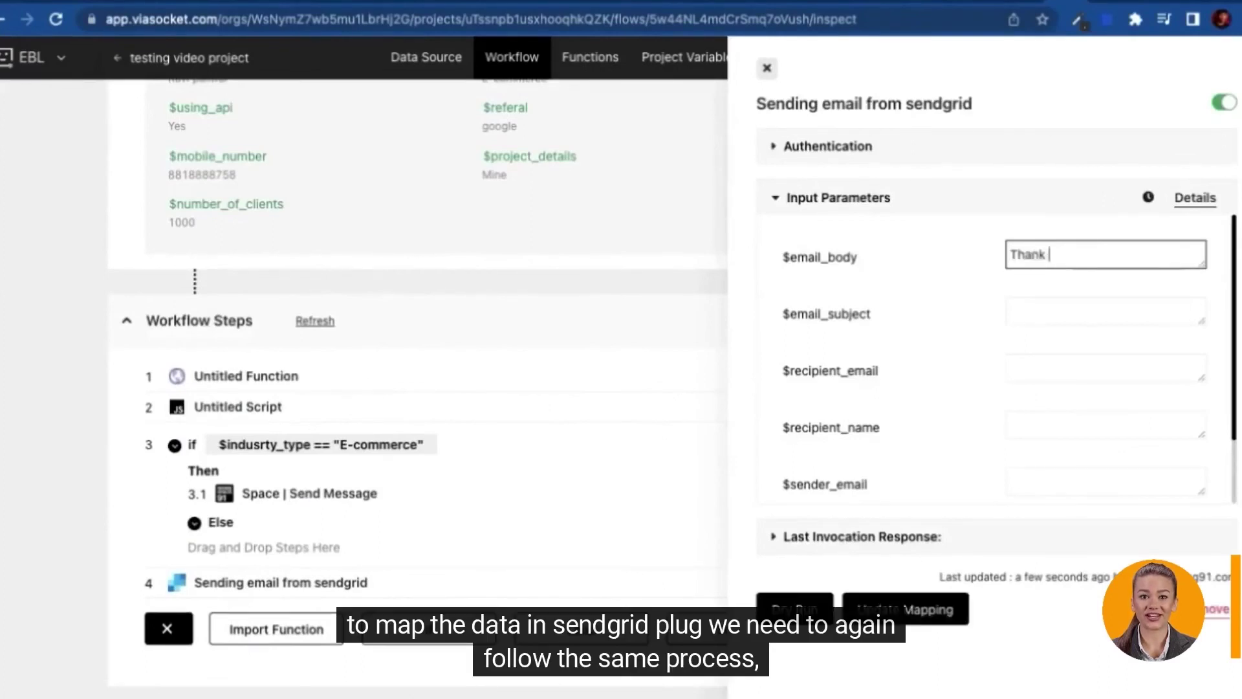
pyautogui.write('you for sing up MSG91, we are assigning you a dedicated account manager')
pyautogui.click(1105, 311)
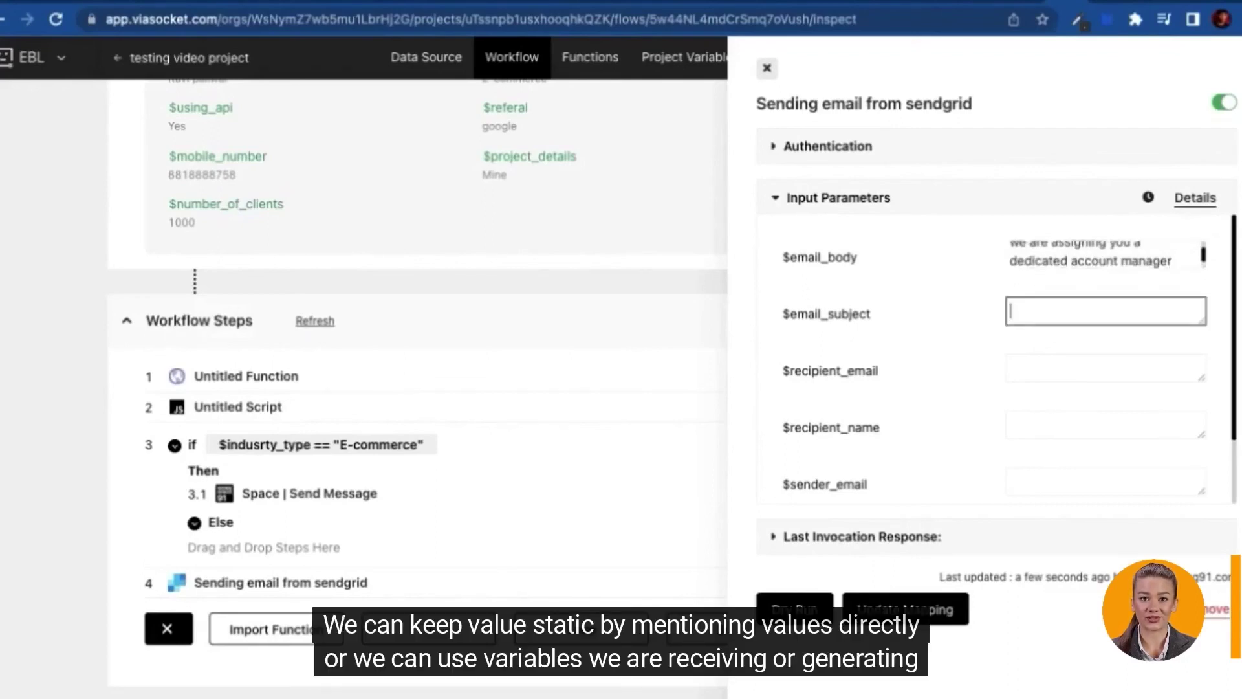
pyautogui.write('new account manager as')
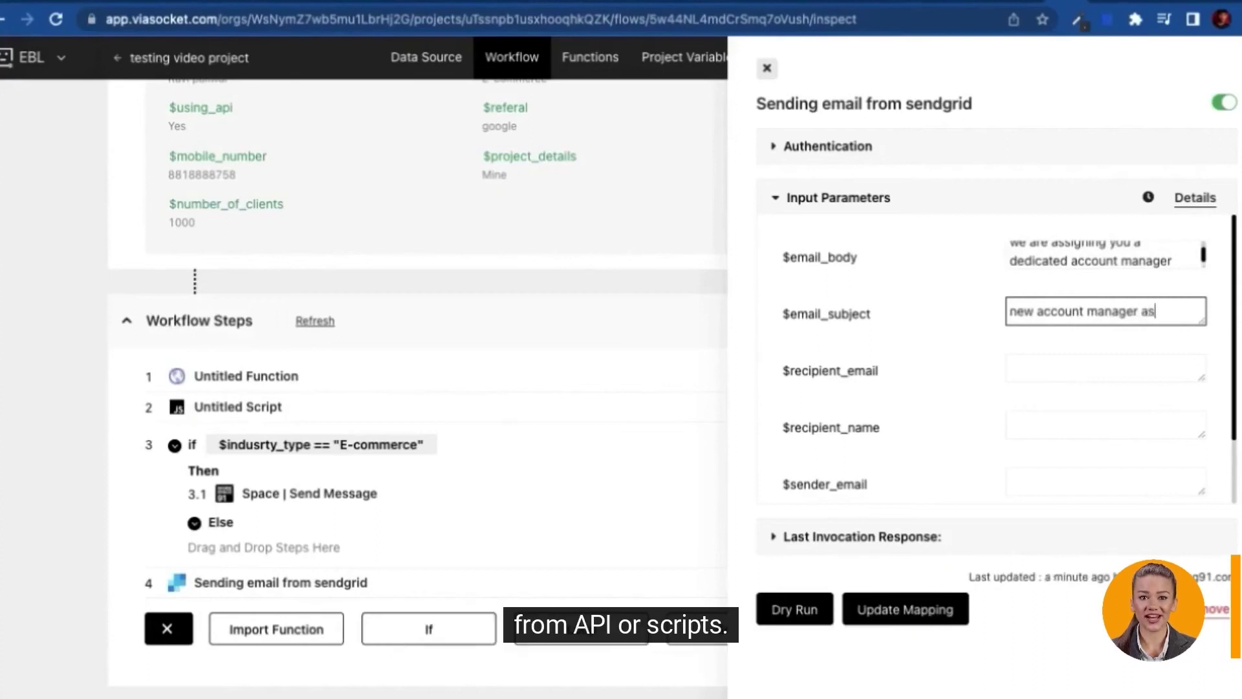
pyautogui.write('igned')
pyautogui.press('BackSpace')
pyautogui.press('BackSpace')
pyautogui.press('BackSpace')
pyautogui.press('BackSpace')
pyautogui.press('BackSpace')
pyautogui.press('BackSpace')
pyautogui.press('BackSpace')
pyautogui.press('BackSpace')
pyautogui.press('super+Left')
pyautogui.write('Hello from Your')
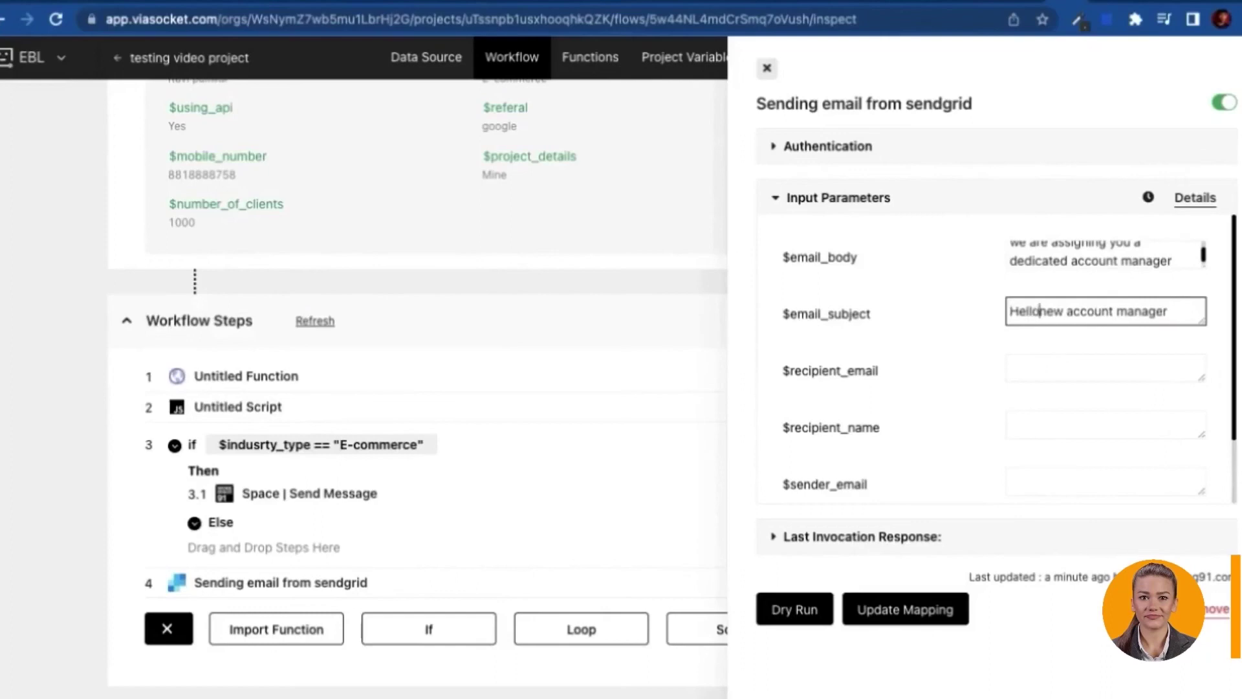
pyautogui.press('shift+super+Right')
pyautogui.press('BackSpace')
pyautogui.press('shift+super+Right')
pyautogui.press('BackSpace')
pyautogui.write('new MSG91 Account Manager')
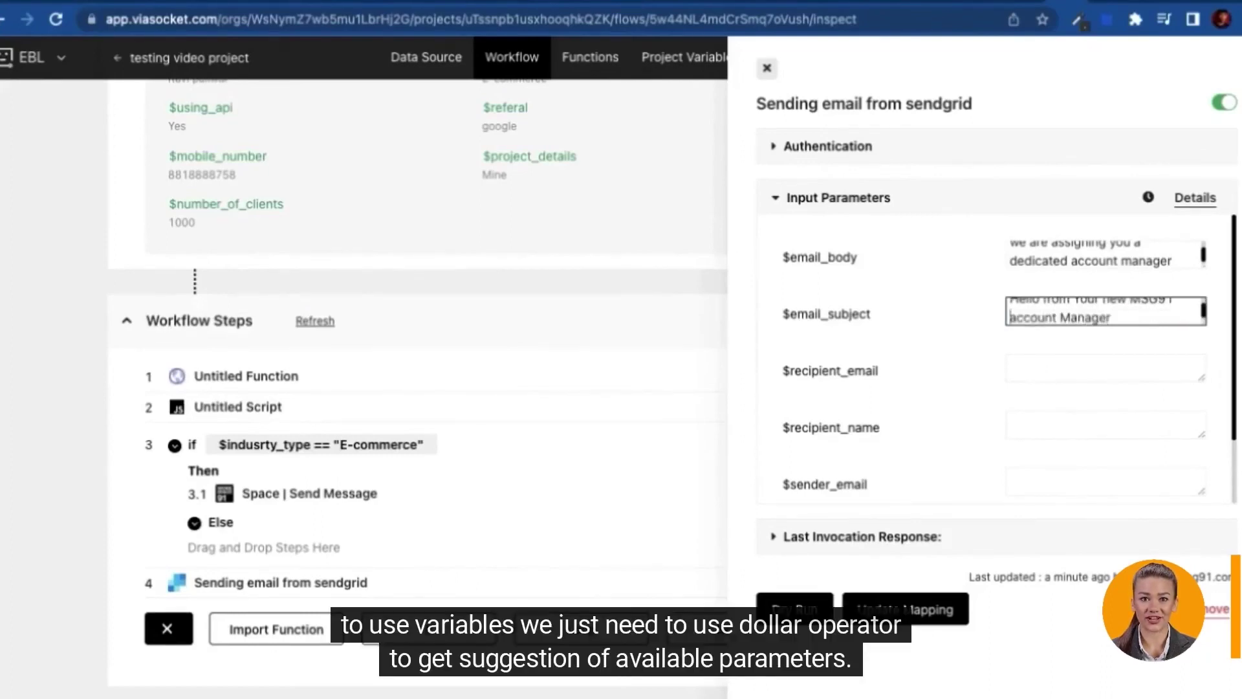
# Step: Map recipient to $email and $full_name, enter the sender's e-mail and name, and save
pyautogui.click(1147, 363)
pyautogui.write('$email')
pyautogui.click(1065, 427)
pyautogui.write('$ful')
pyautogui.press('Return')
pyautogui.scroll(-2, 1003, 476)
pyautogui.click(1056, 406)
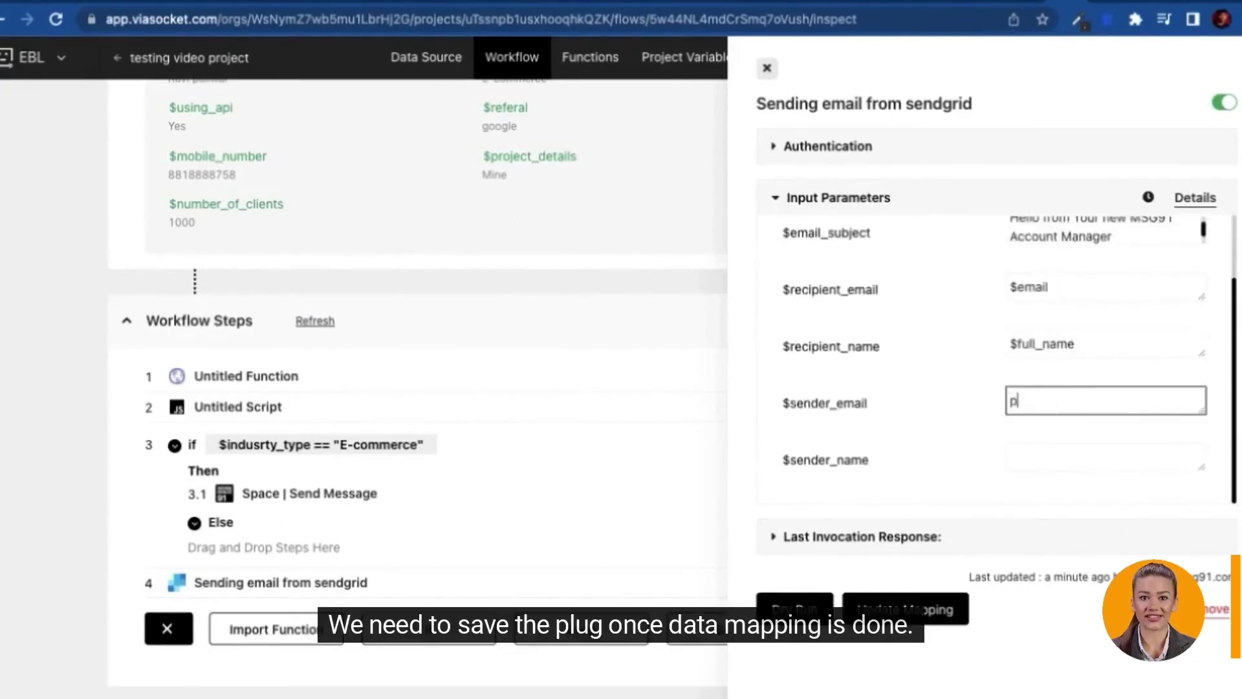
pyautogui.press('Tab')
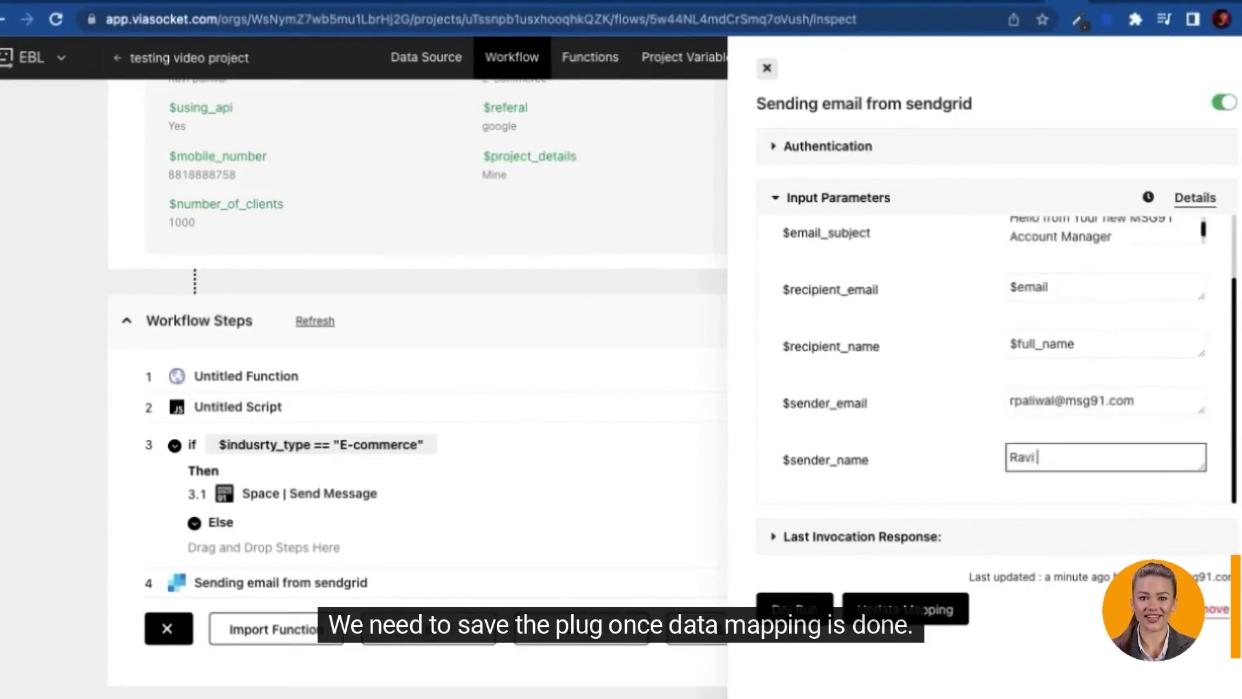
pyautogui.click(929, 617)
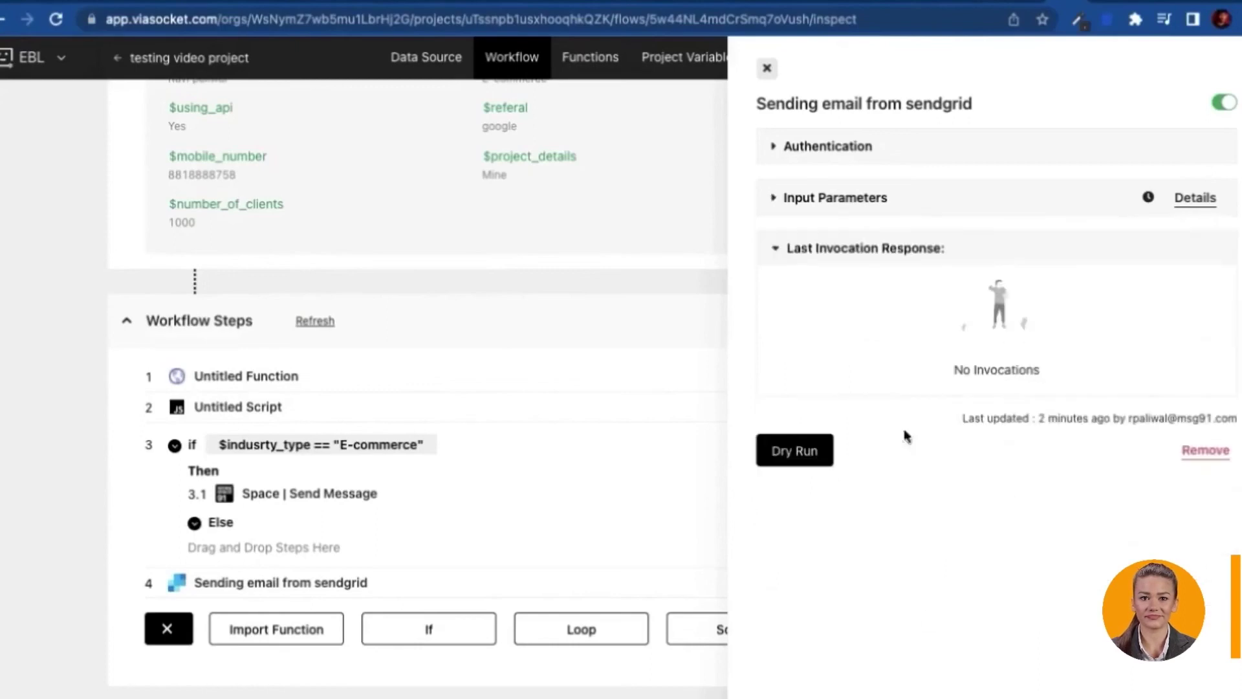
pyautogui.click(766, 69)
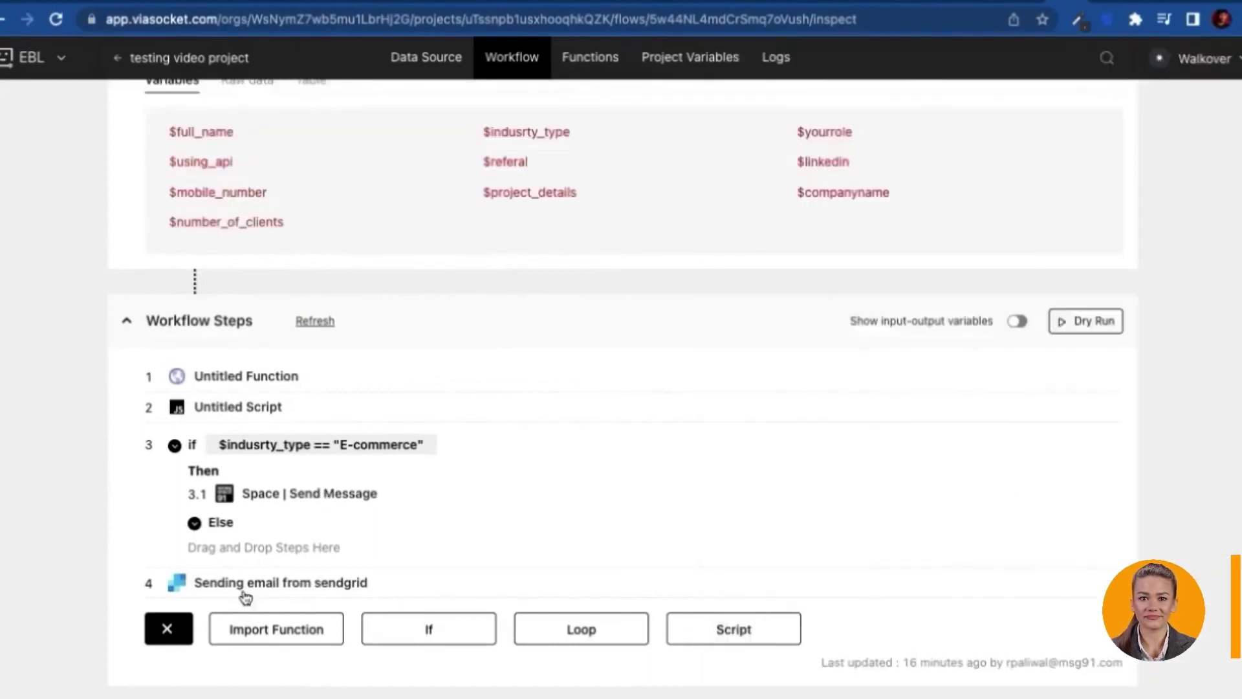
# Step: Drag the SendGrid email step into the Then branch above Space | Send Message
pyautogui.moveTo(246, 594); pyautogui.dragTo(304, 501)
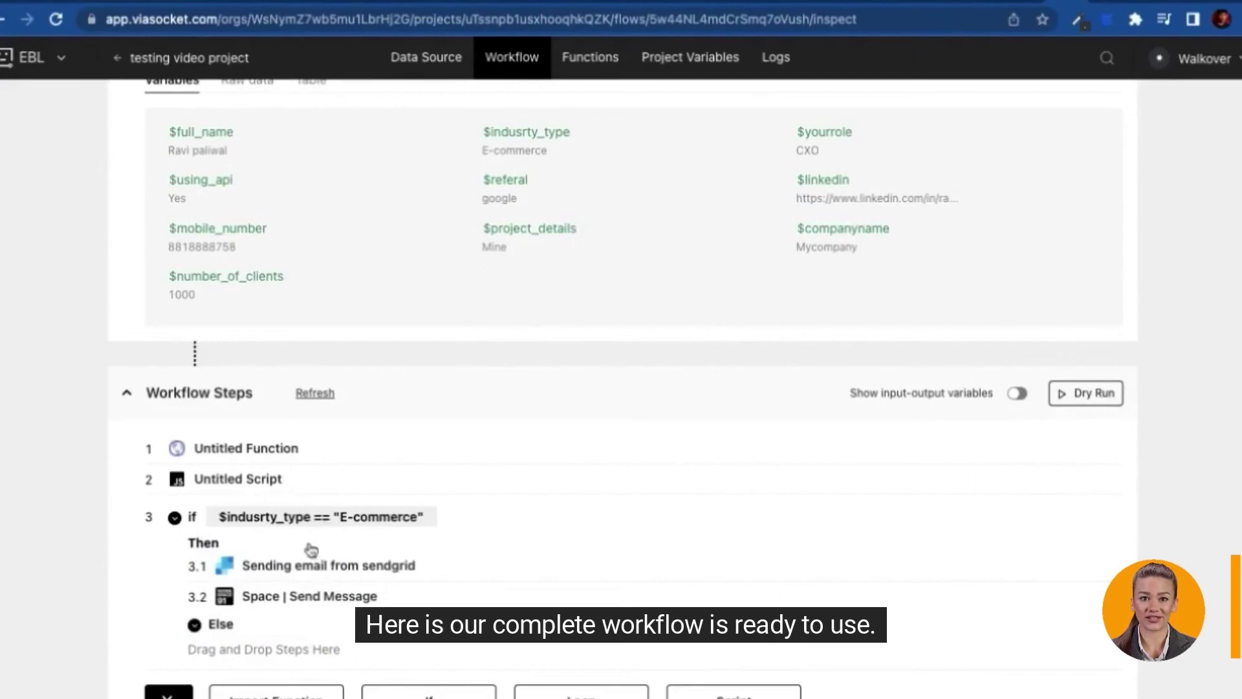
pyautogui.click(169, 696)
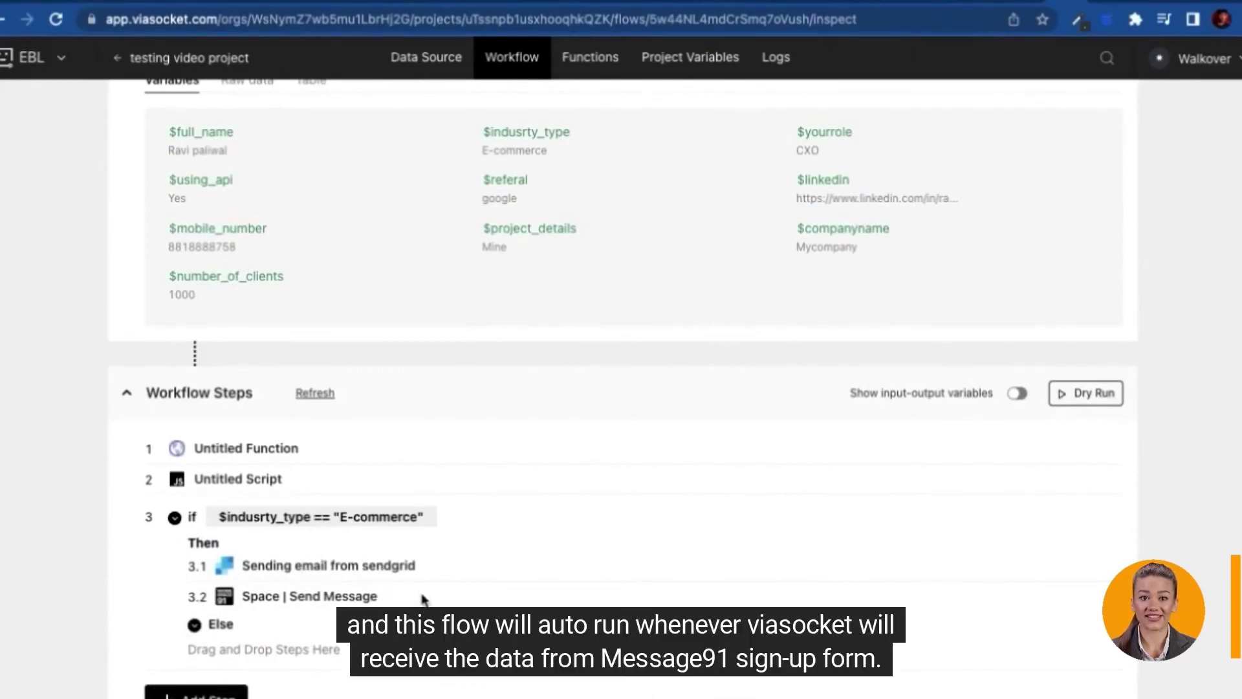
pyautogui.scroll(2, 637, 413)
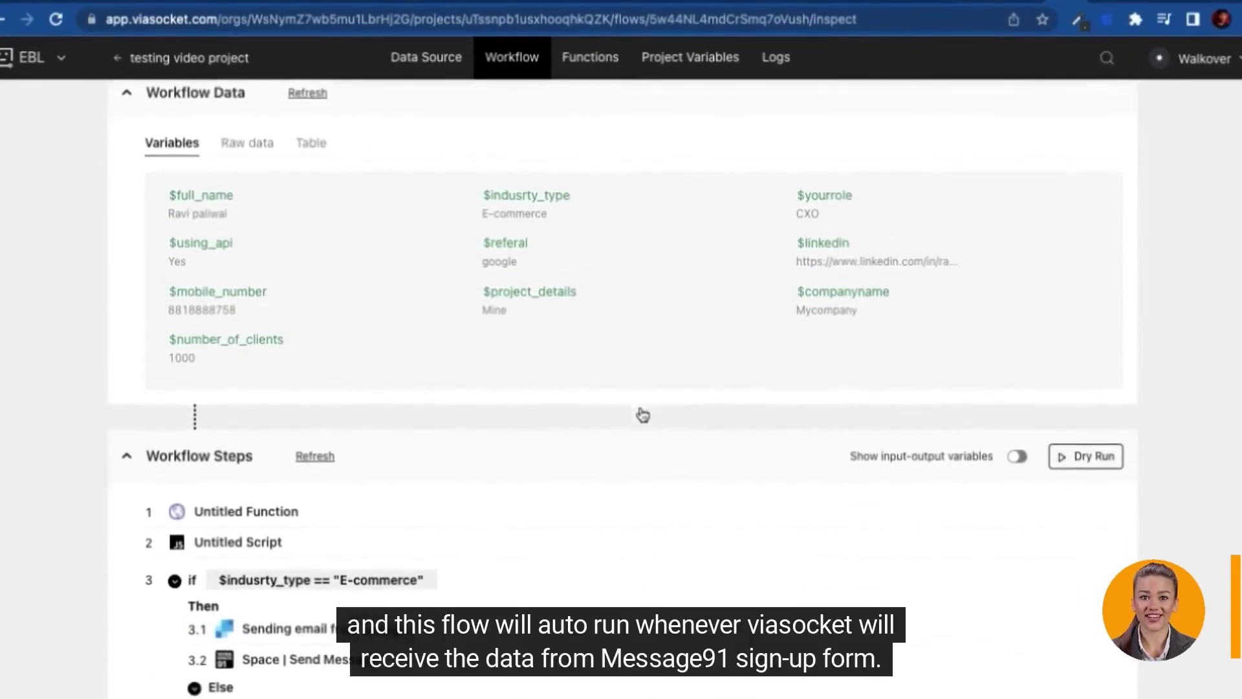
pyautogui.scroll(-1, 642, 415)
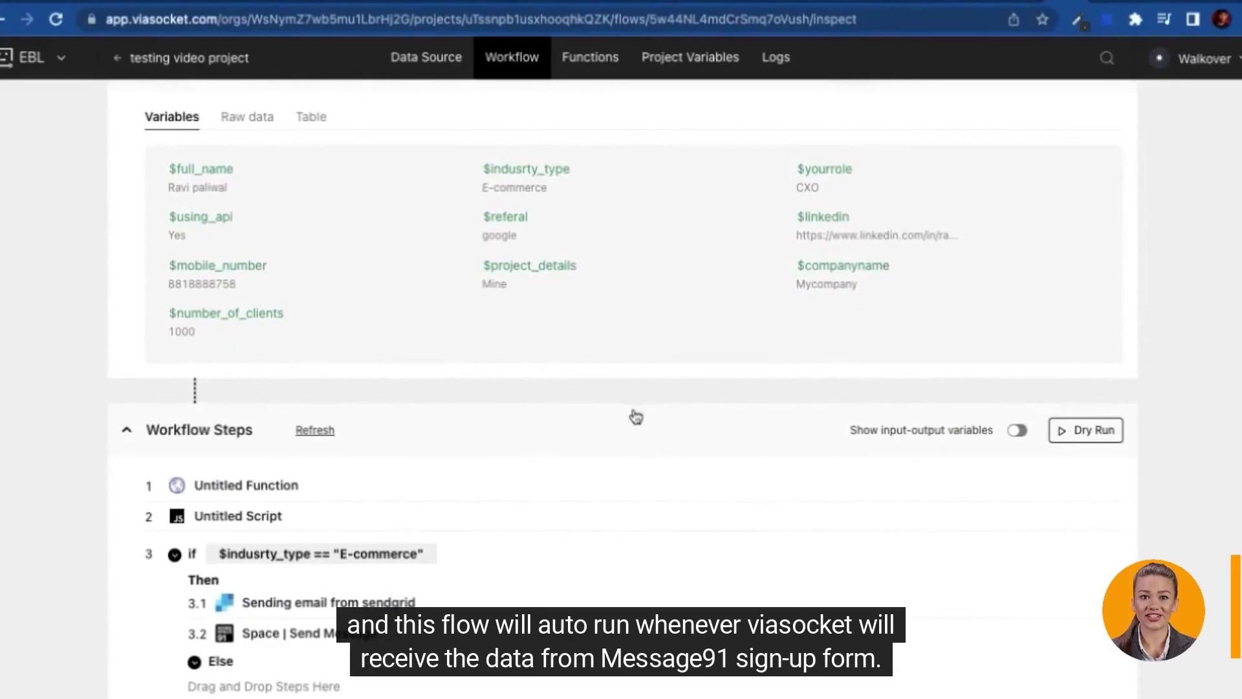
pyautogui.scroll(-1, 290, 635)
pyautogui.click(165, 665)
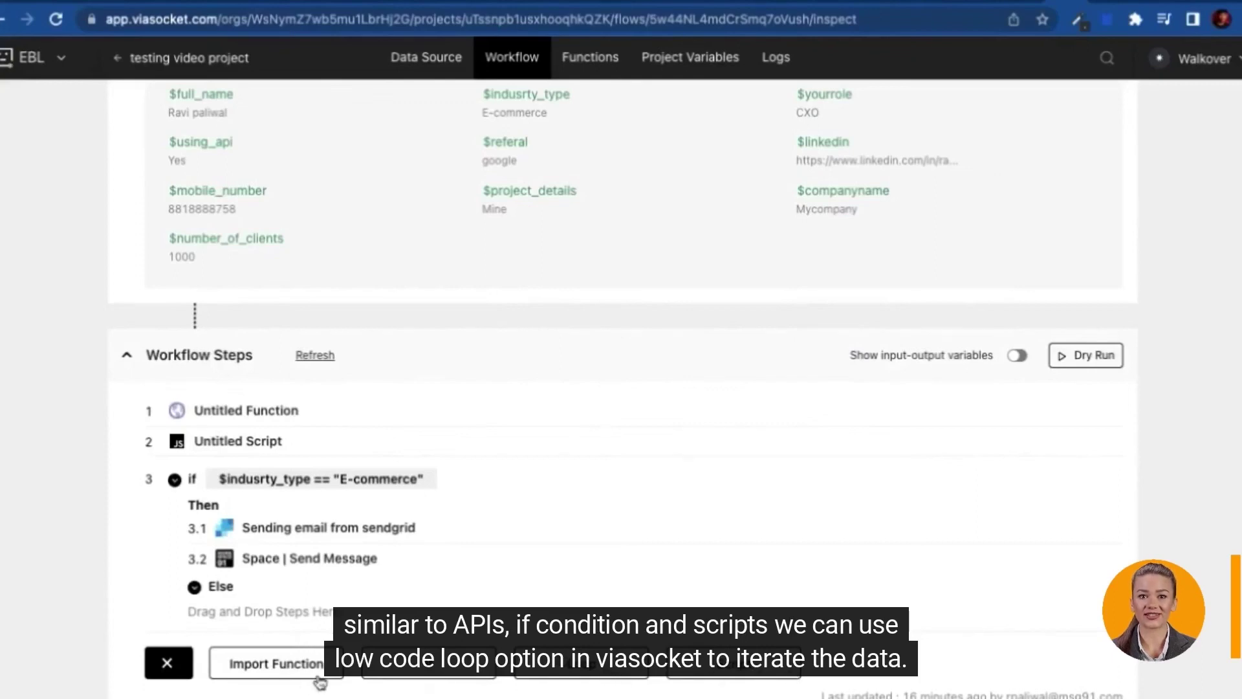
pyautogui.click(570, 662)
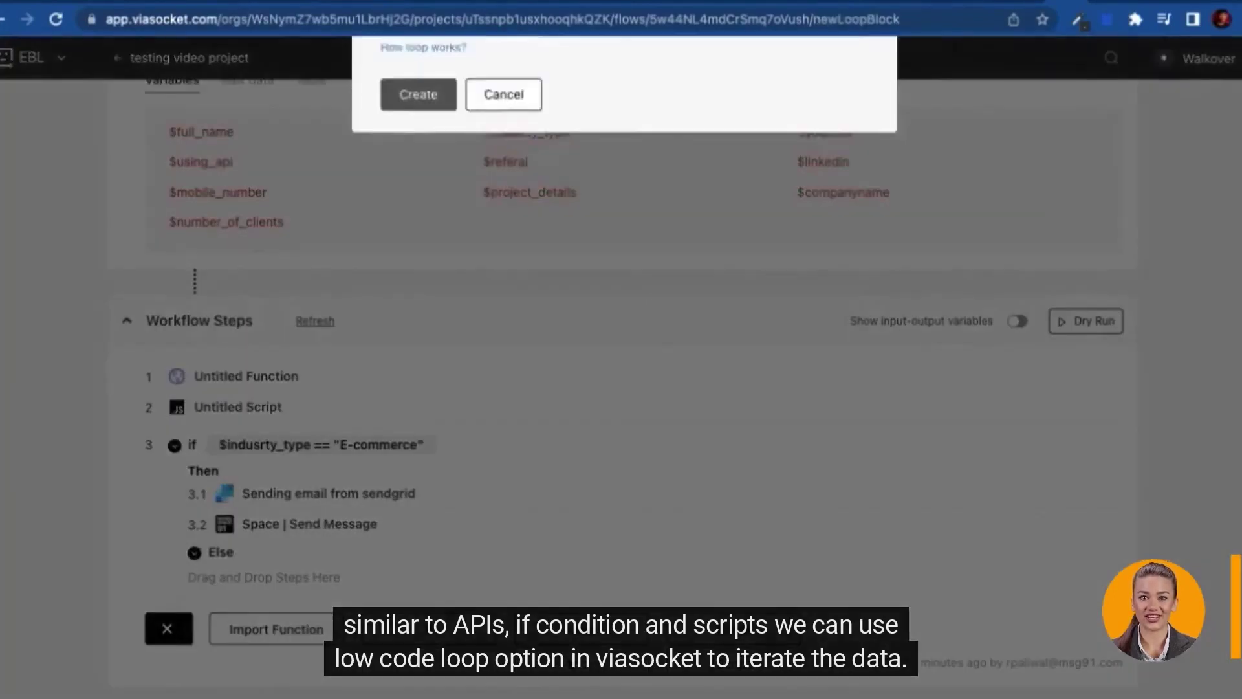
pyautogui.click(444, 258)
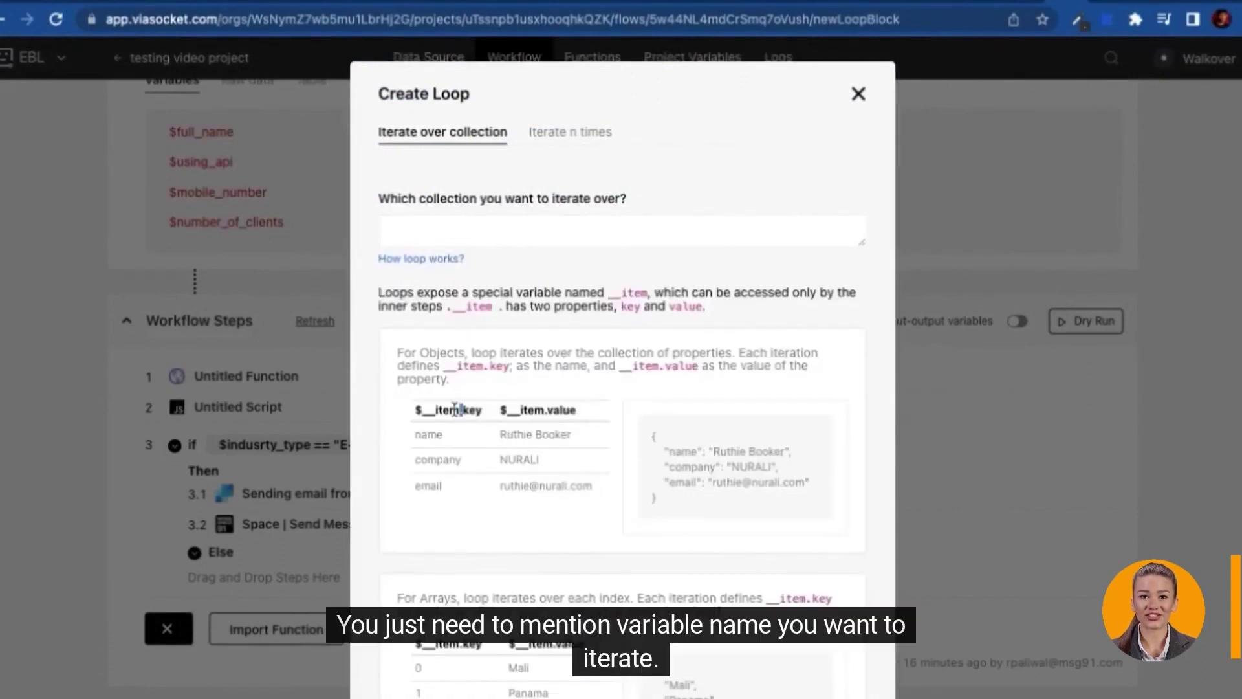
pyautogui.doubleClick(547, 408)
pyautogui.scroll(-2, 547, 405)
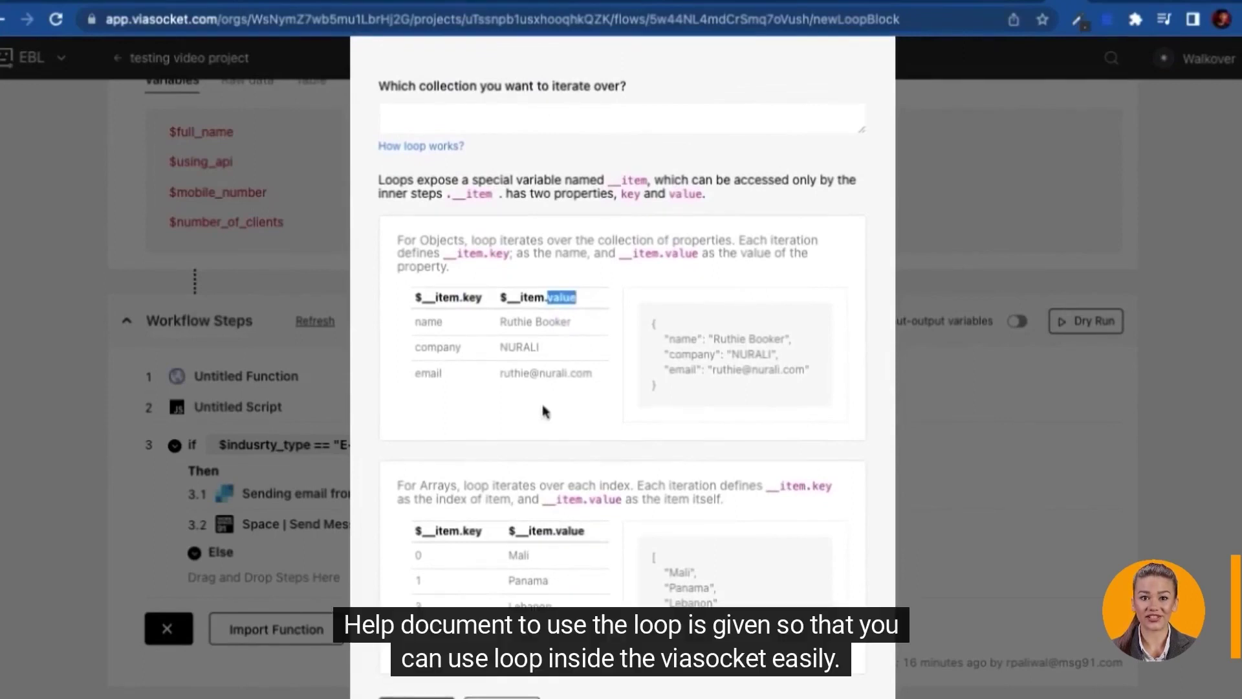
pyautogui.scroll(1, 542, 409)
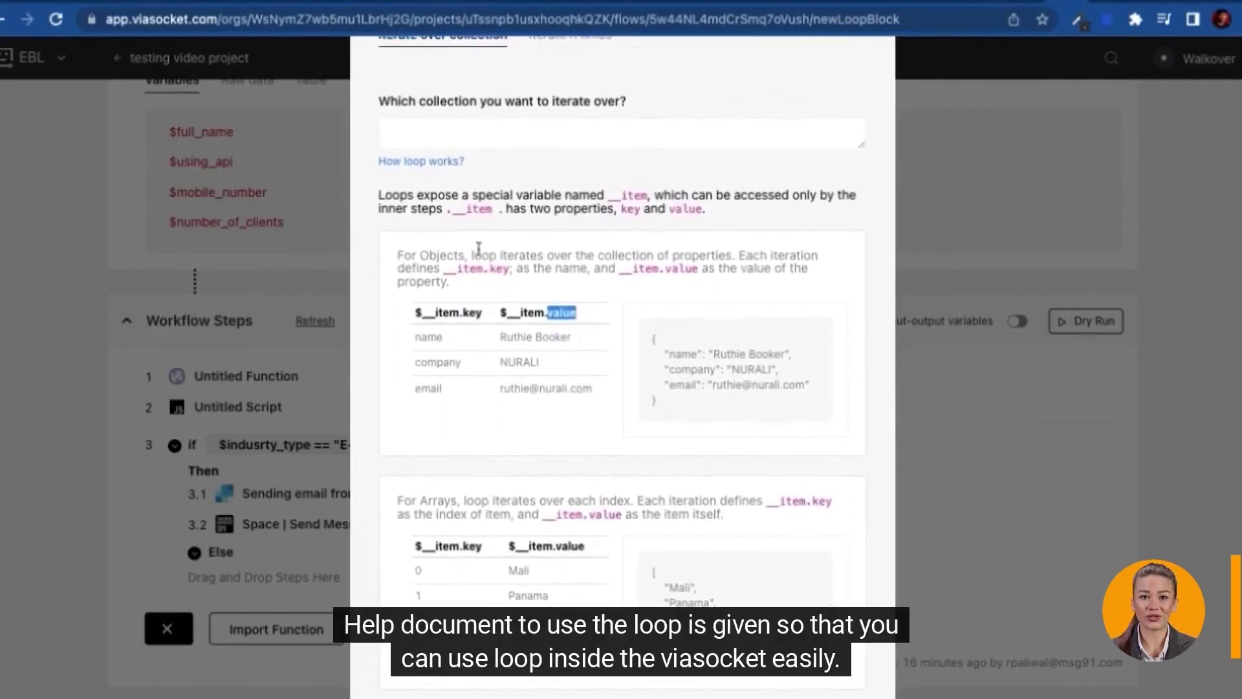
pyautogui.scroll(-1, 669, 383)
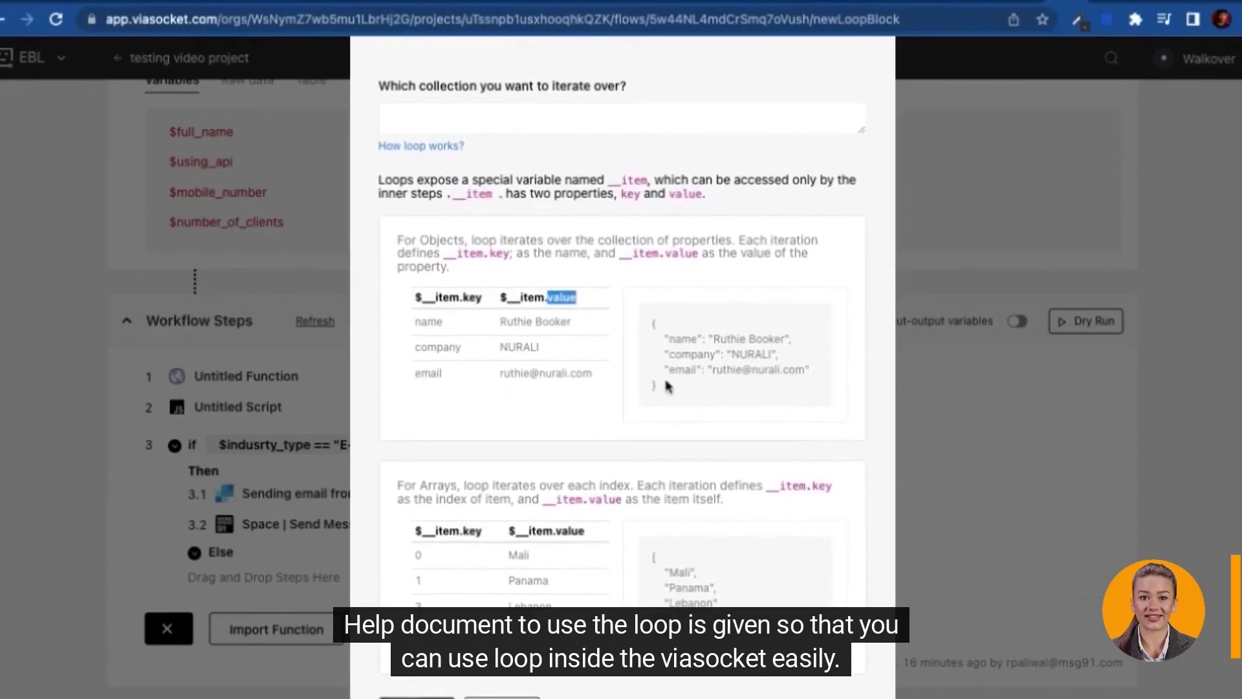
pyautogui.click(527, 695)
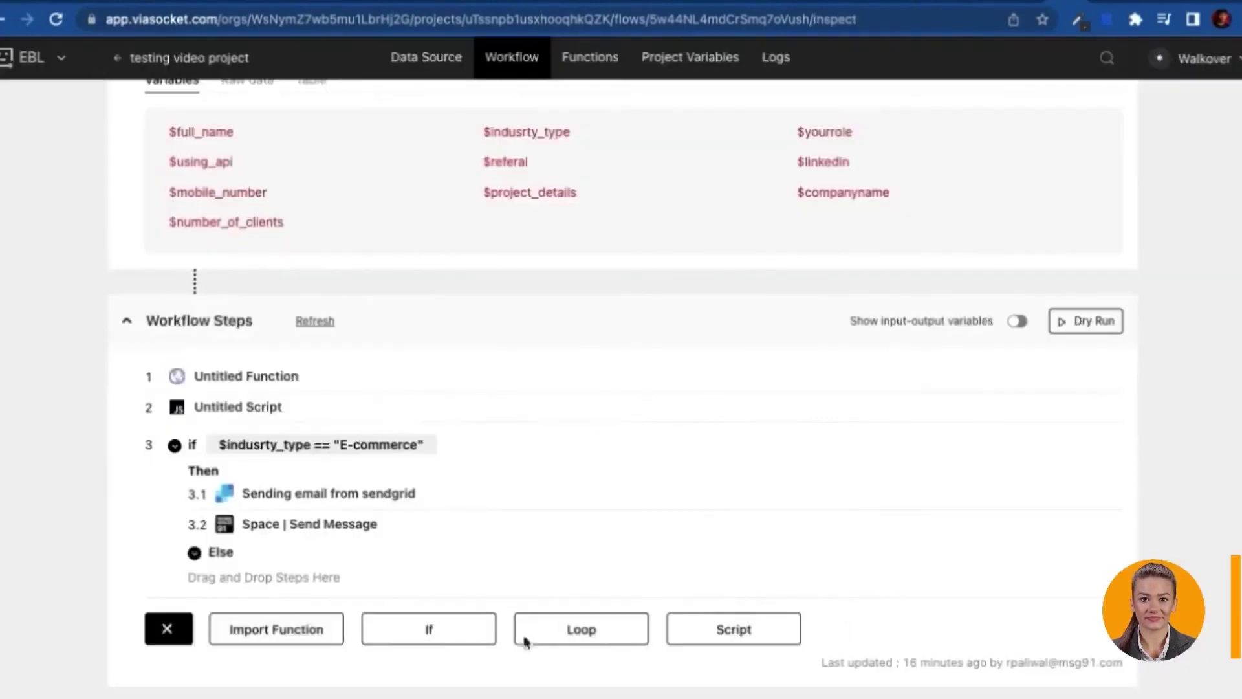